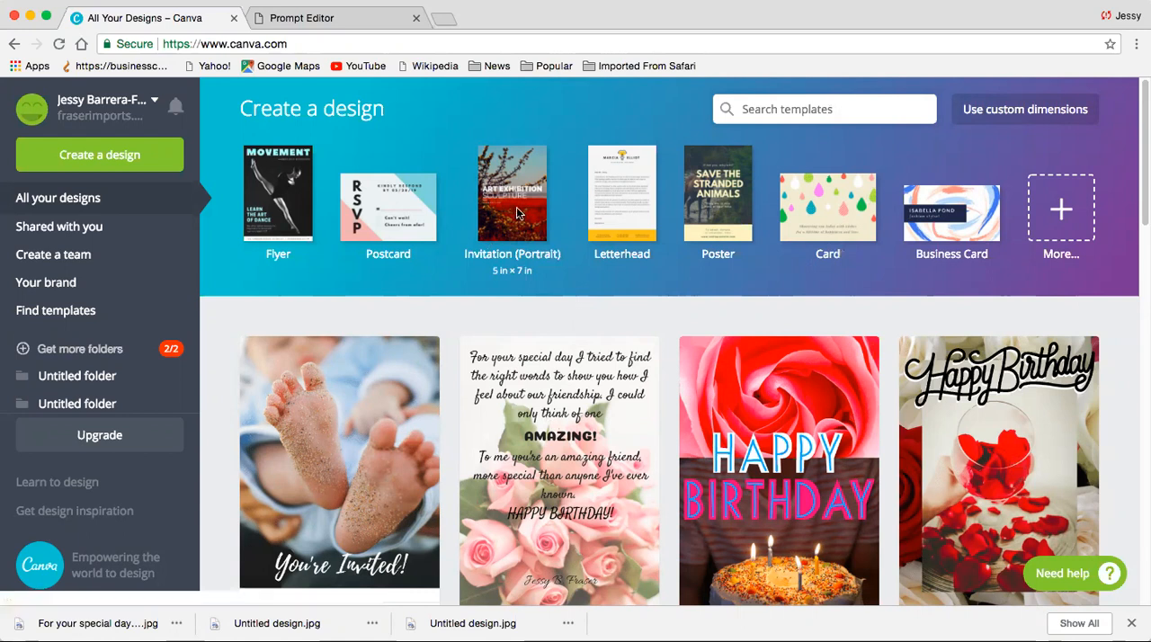
- Create a portrait 5 × 7 in invitation design and search the photo library for balloons
{"action": "left_click", "coordinate": [518, 214]}
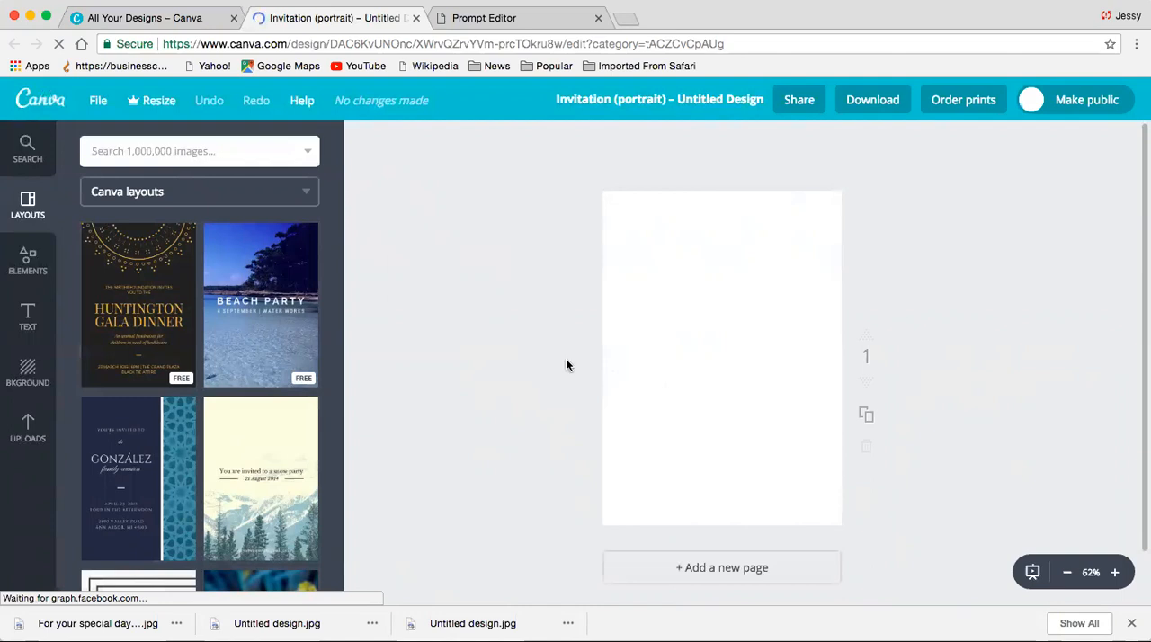
{"action": "left_click", "coordinate": [228, 156]}
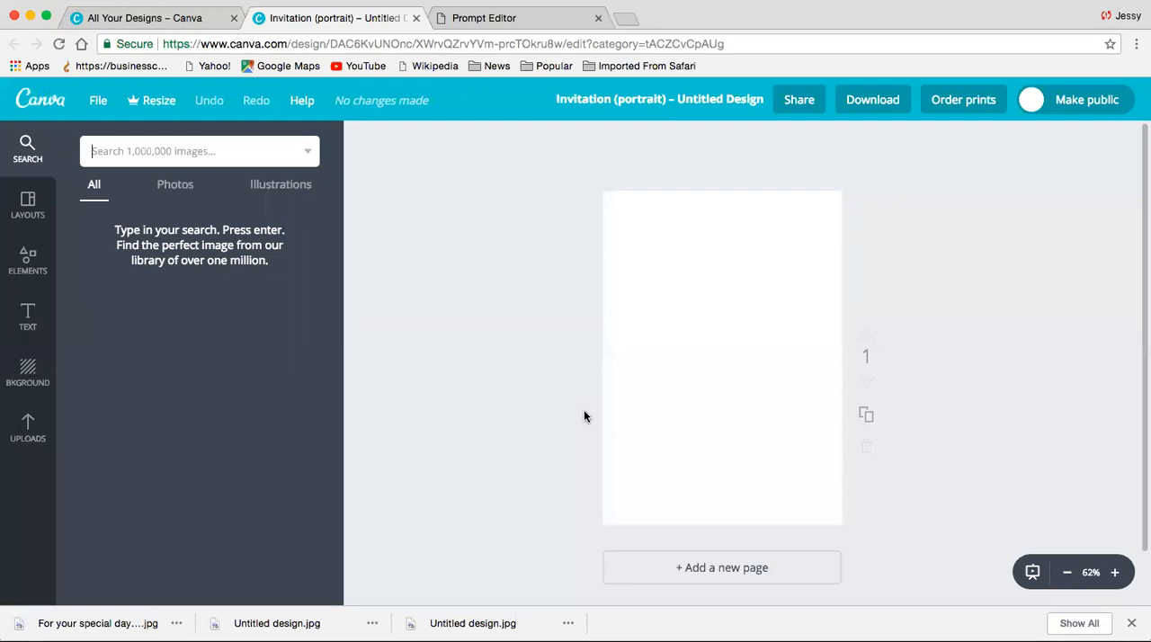
{"action": "type", "text": "b"}
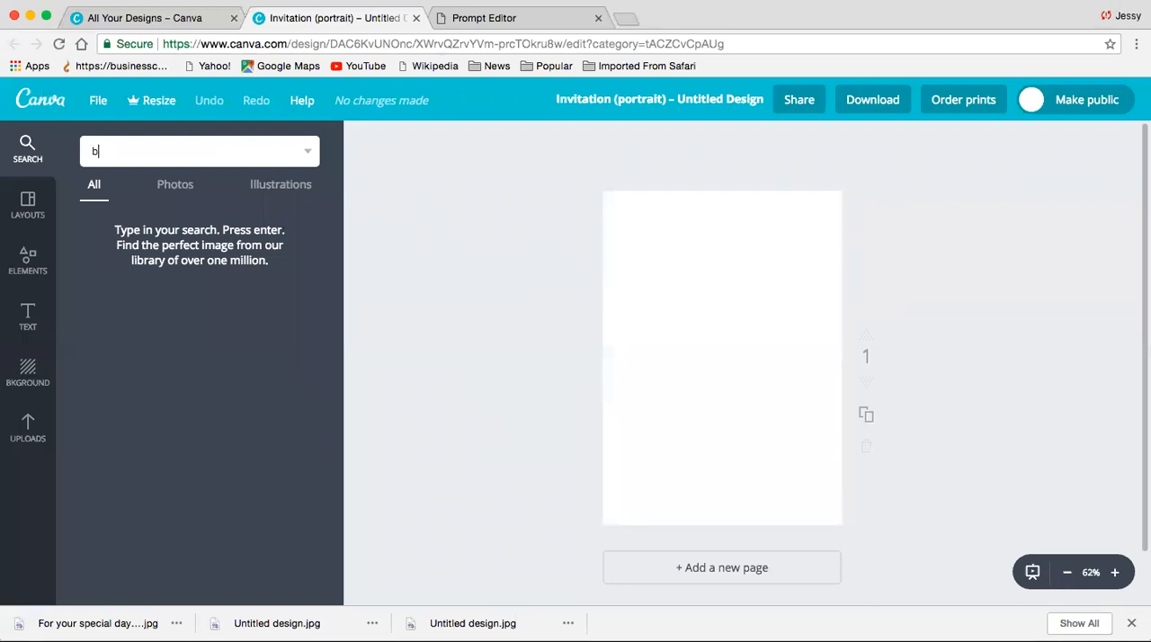
{"action": "key", "text": "BackSpace"}
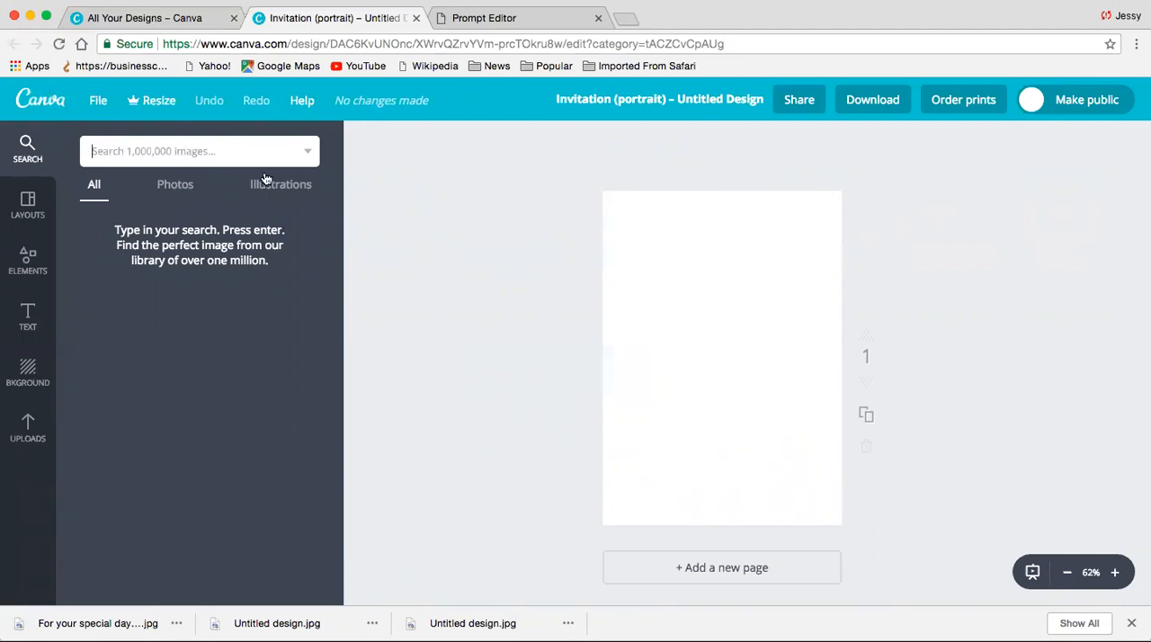
{"action": "type", "text": "balloons"}
{"action": "key", "text": "Return"}
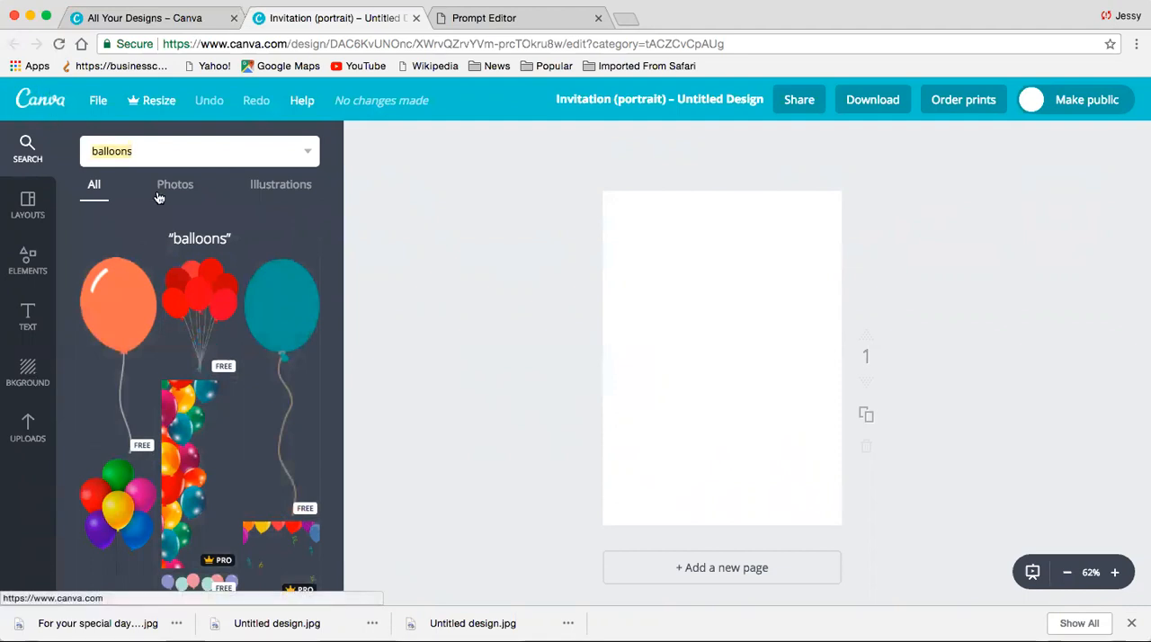
{"action": "left_click", "coordinate": [181, 195]}
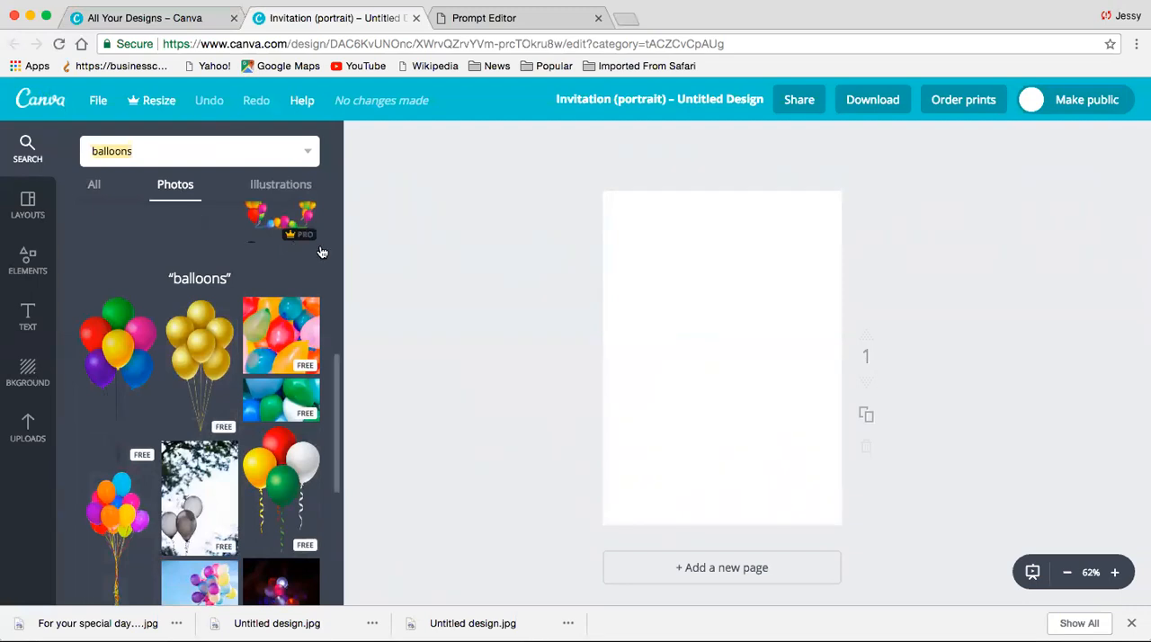
- Add the free photo of a pink balloon floating above a white chair to the blank page
{"action": "left_click_drag", "start_coordinate": [335, 388], "coordinate": [329, 483]}
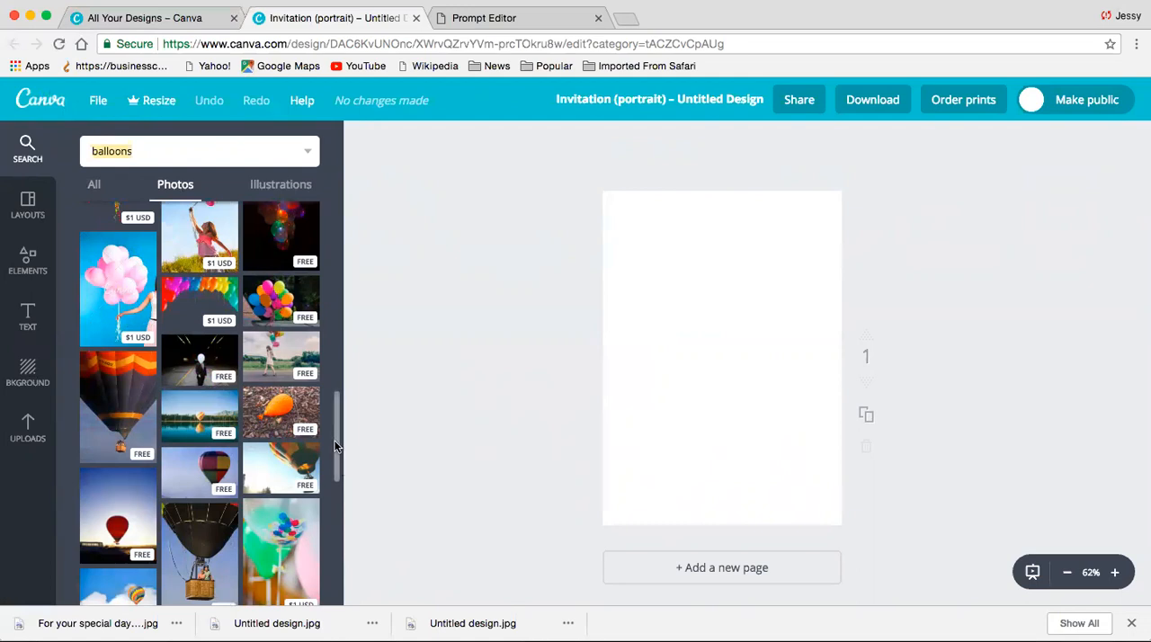
{"action": "scroll", "coordinate": [331, 473], "scroll_direction": "down", "scroll_amount": 6}
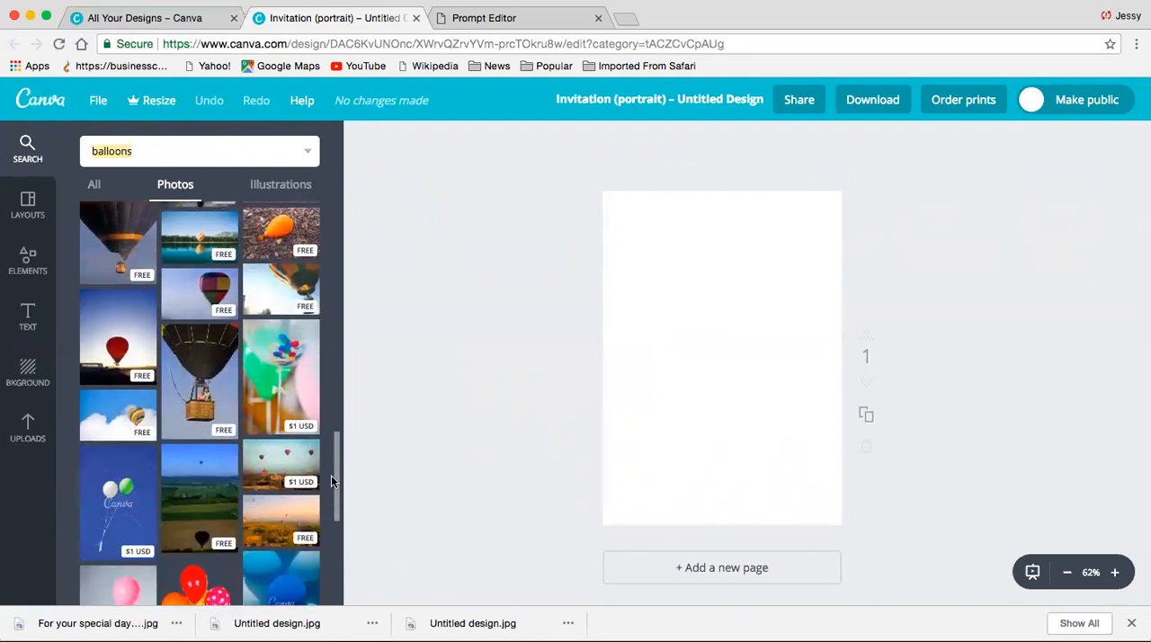
{"action": "scroll", "coordinate": [328, 508], "scroll_direction": "down", "scroll_amount": 6}
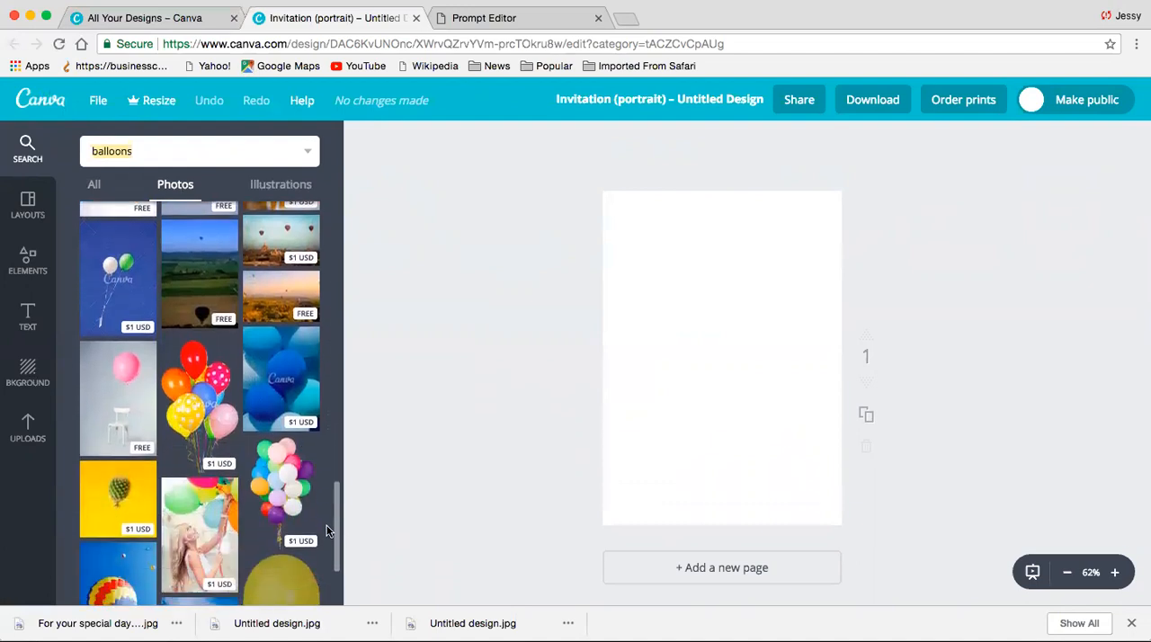
{"action": "left_click_drag", "start_coordinate": [329, 537], "coordinate": [333, 452]}
{"action": "scroll", "coordinate": [333, 451], "scroll_direction": "down", "scroll_amount": 5}
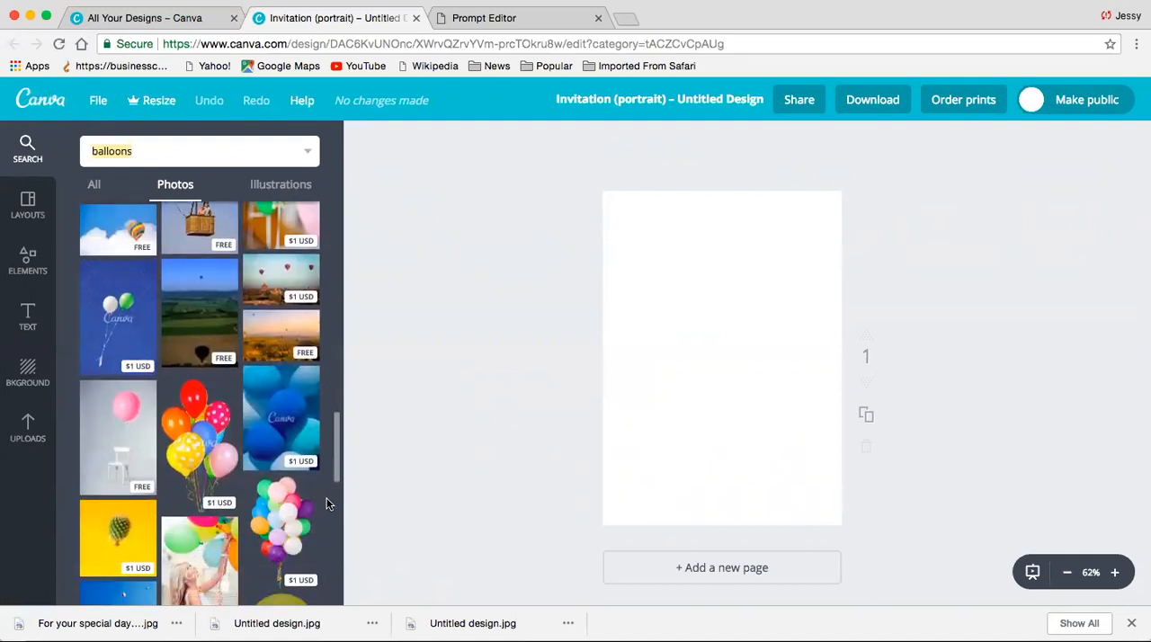
{"action": "scroll", "coordinate": [326, 503], "scroll_direction": "down", "scroll_amount": 3}
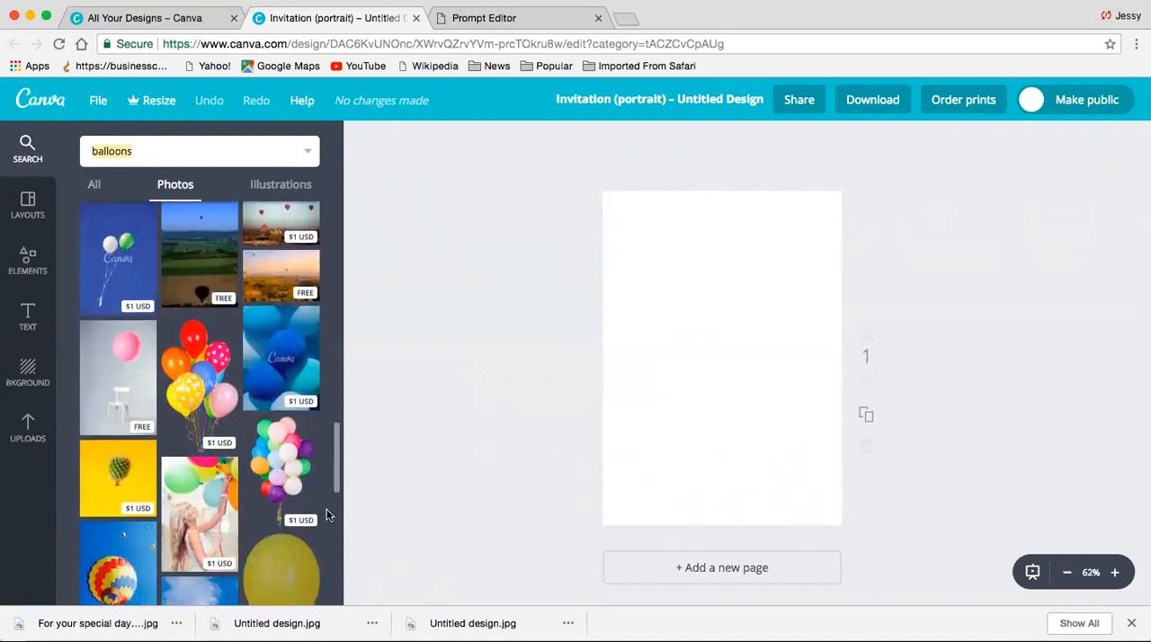
{"action": "left_click", "coordinate": [98, 380]}
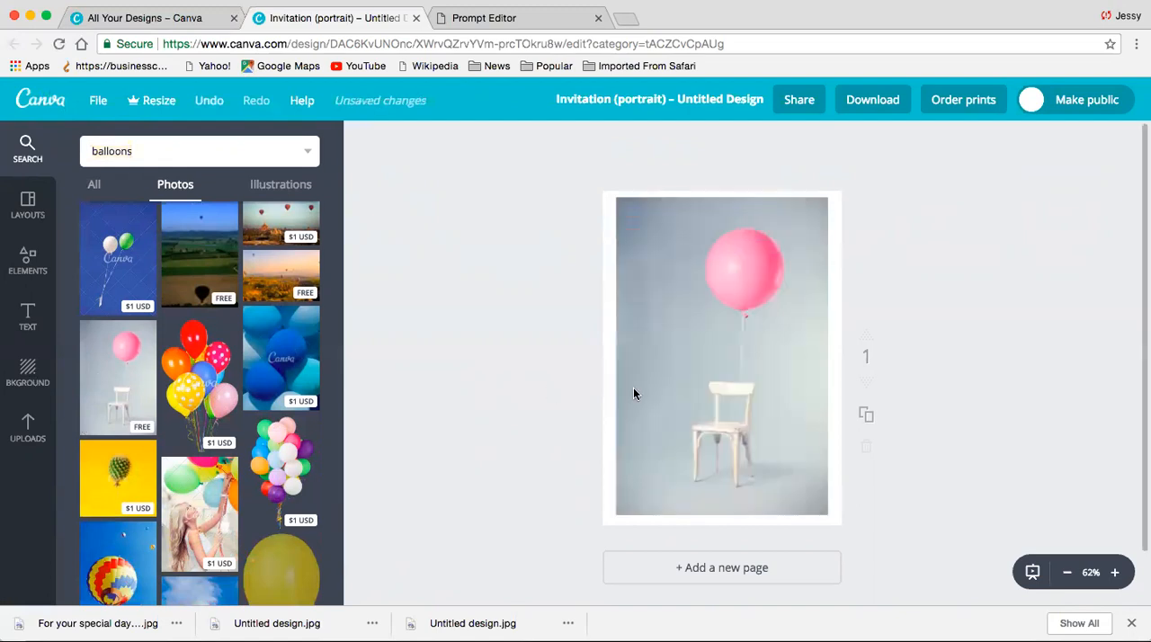
- Shrink the pink balloon photo slightly and centre it on the page, leaving a margin on all sides
{"action": "left_click", "coordinate": [733, 399]}
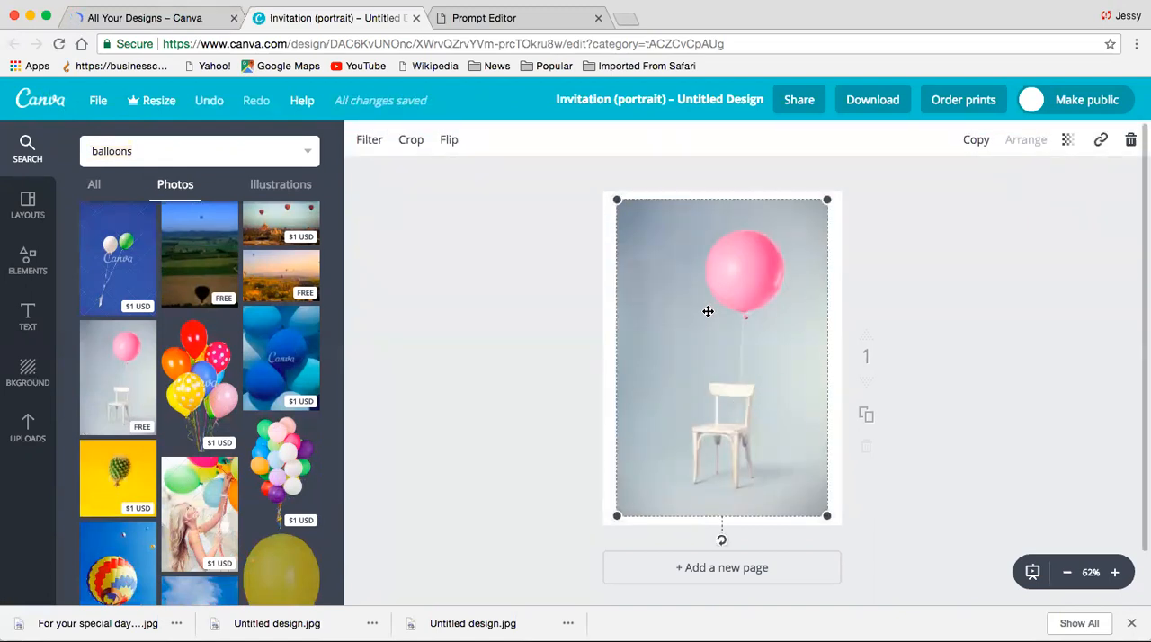
{"action": "left_click_drag", "start_coordinate": [708, 311], "coordinate": [710, 320]}
{"action": "left_click_drag", "start_coordinate": [620, 525], "coordinate": [635, 496]}
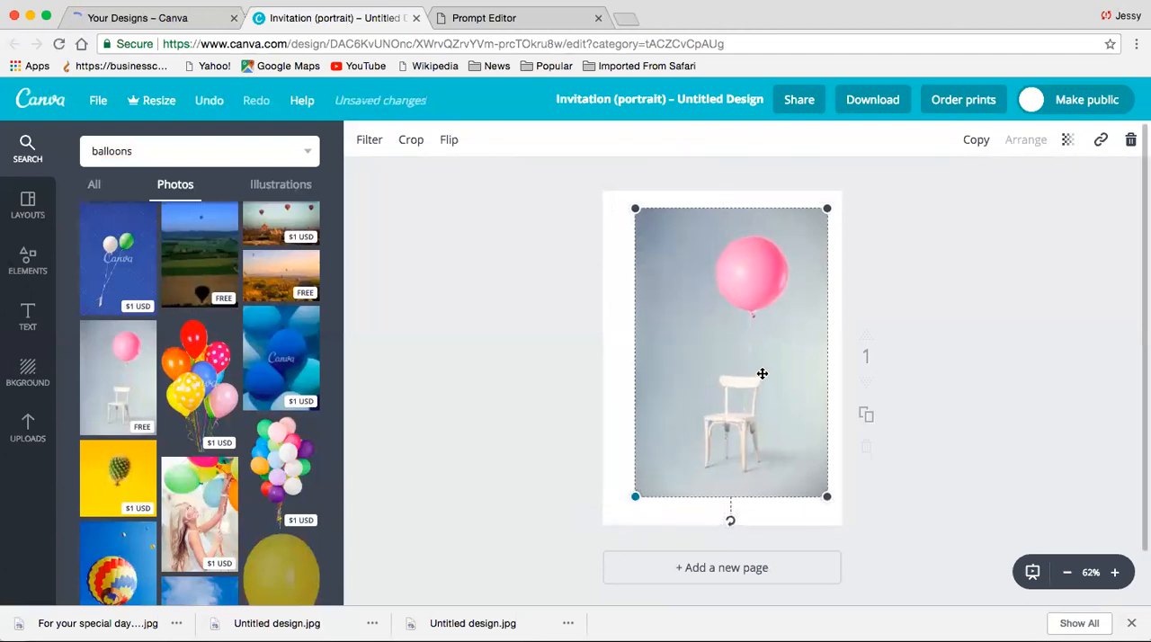
{"action": "left_click_drag", "start_coordinate": [744, 380], "coordinate": [869, 273]}
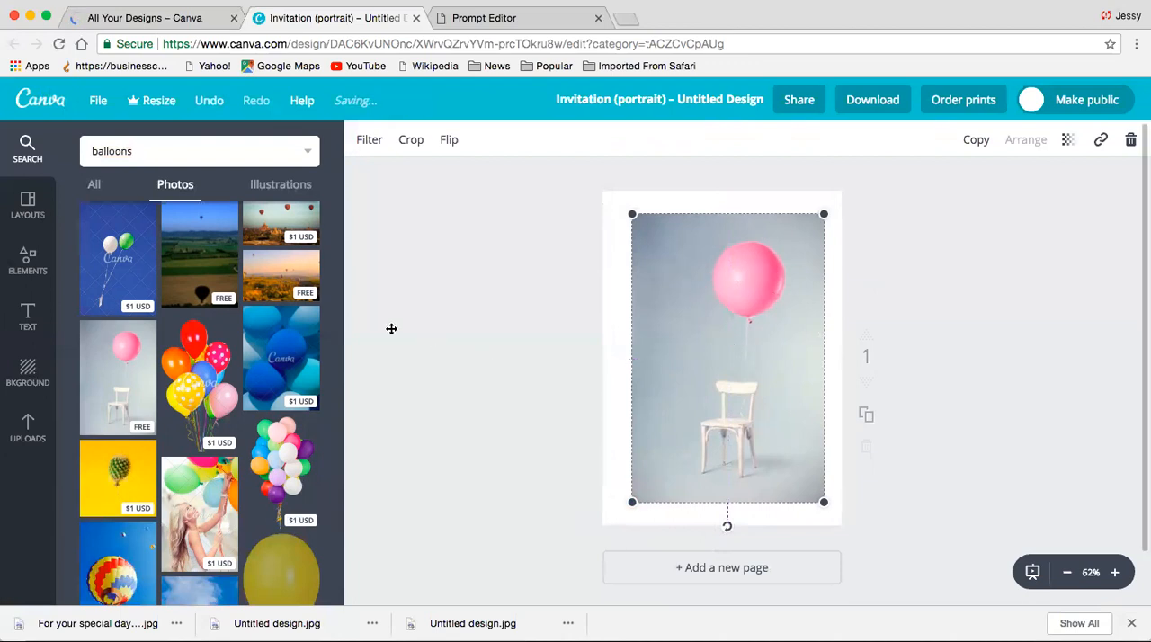
- Search the photo library for roses
{"action": "double_click", "coordinate": [228, 152]}
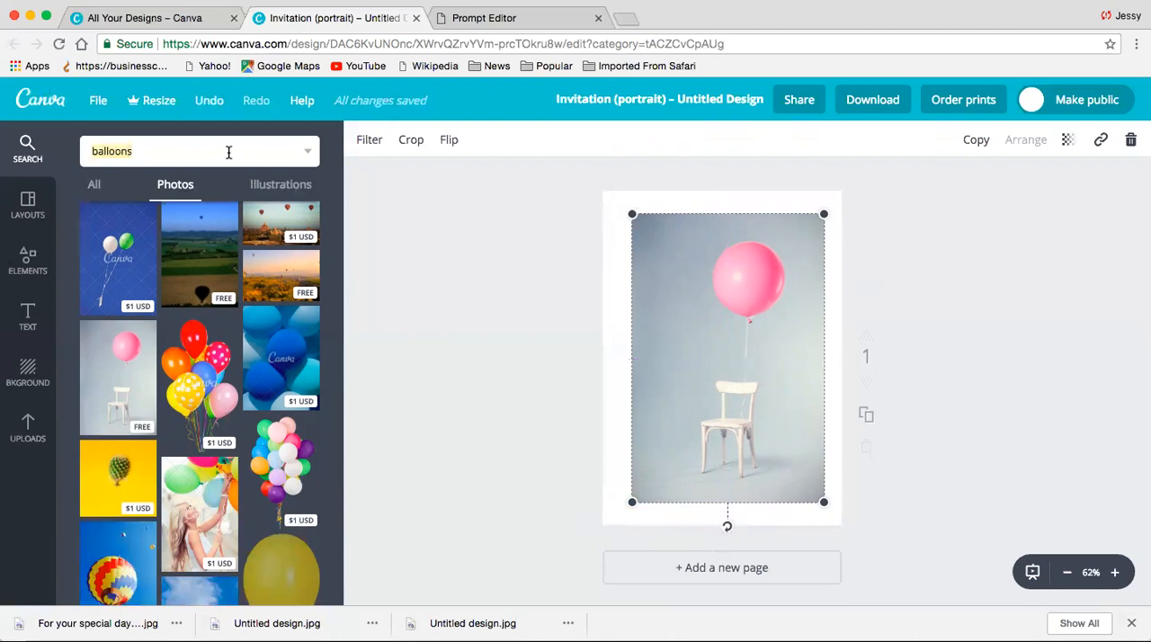
{"action": "type", "text": "roses"}
{"action": "key", "text": "Return"}
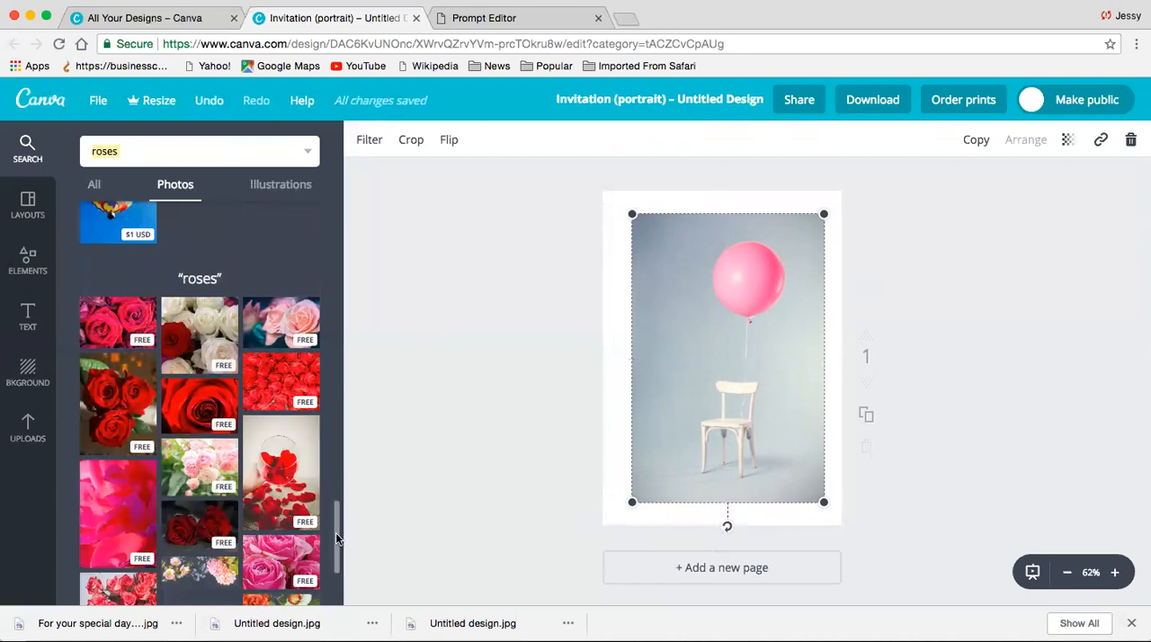
- Add the free close-up photo of pink roses to the page and rotate it 90 degrees to portrait orientation
{"action": "scroll", "coordinate": [336, 532], "scroll_direction": "down", "scroll_amount": 2}
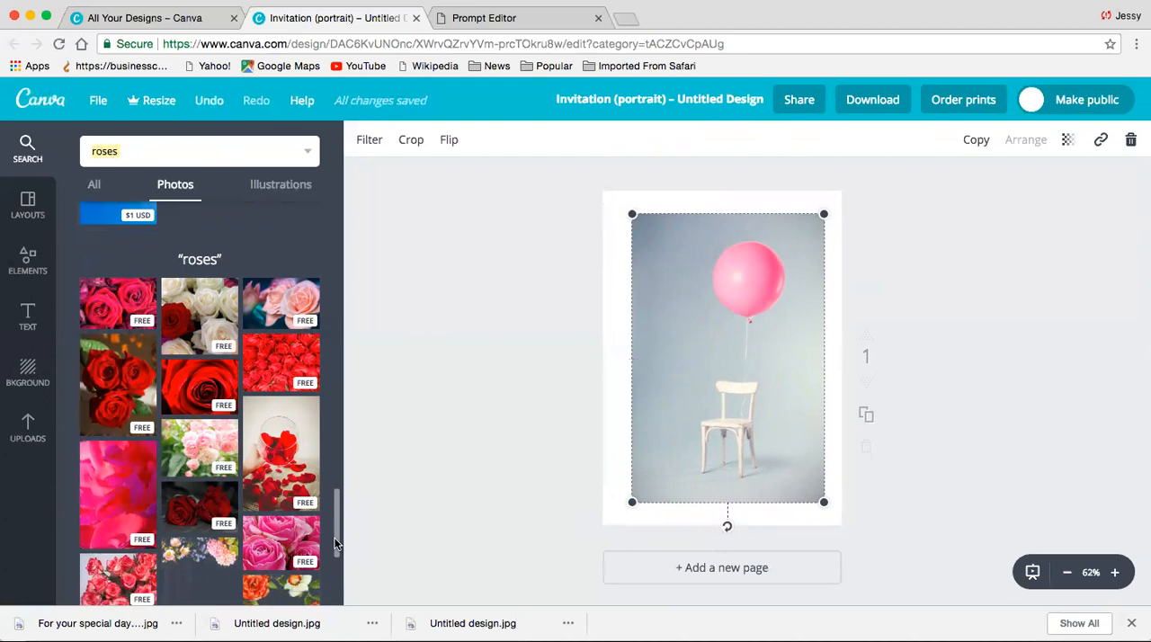
{"action": "scroll", "coordinate": [329, 561], "scroll_direction": "down", "scroll_amount": 6}
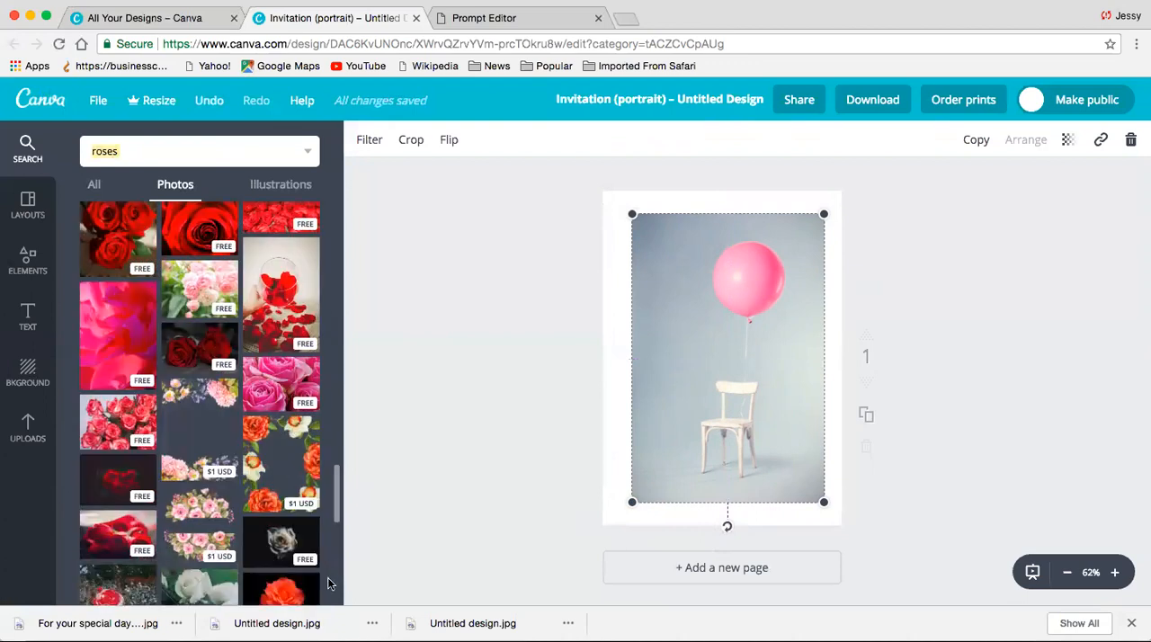
{"action": "scroll", "coordinate": [327, 584], "scroll_direction": "down", "scroll_amount": 4}
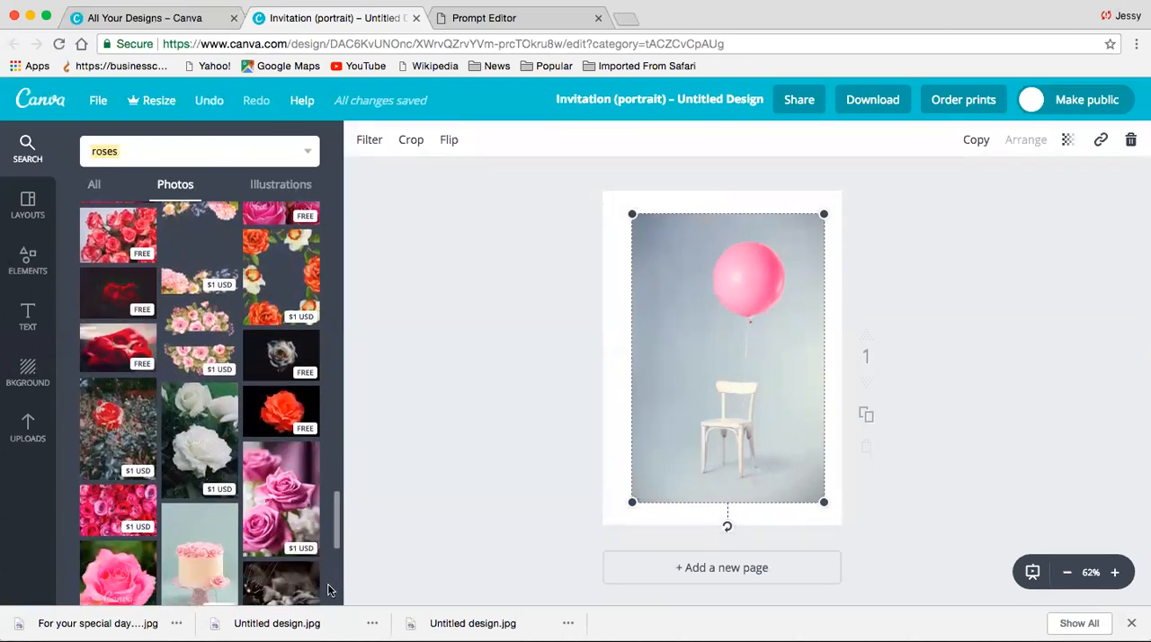
{"action": "scroll", "coordinate": [330, 560], "scroll_direction": "up", "scroll_amount": 10}
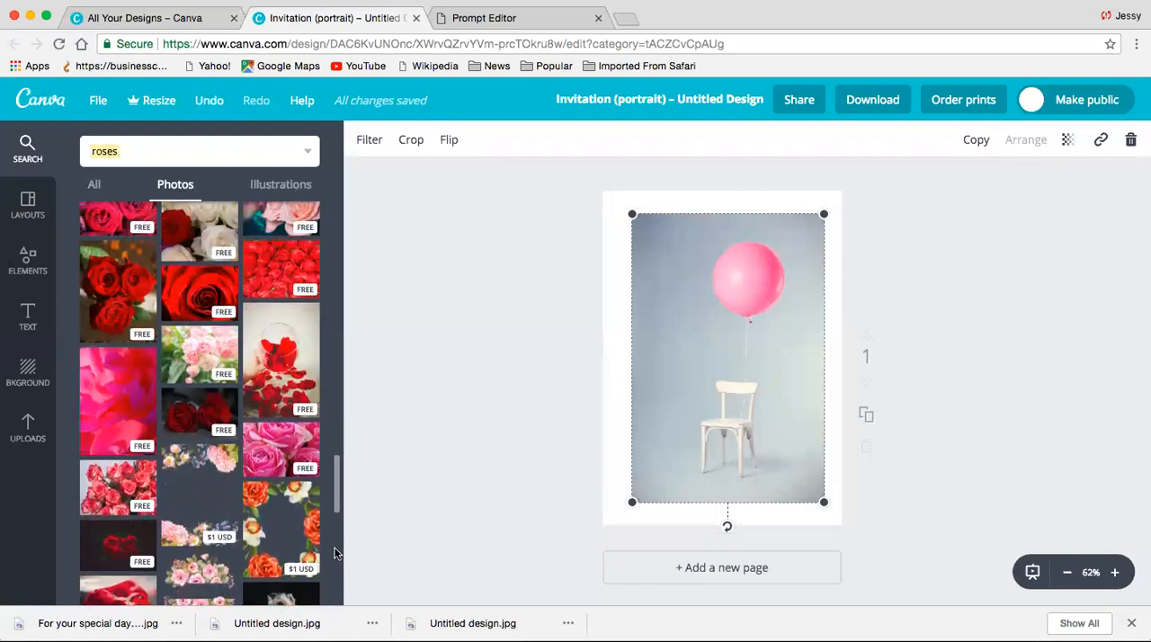
{"action": "scroll", "coordinate": [334, 539], "scroll_direction": "up", "scroll_amount": 3}
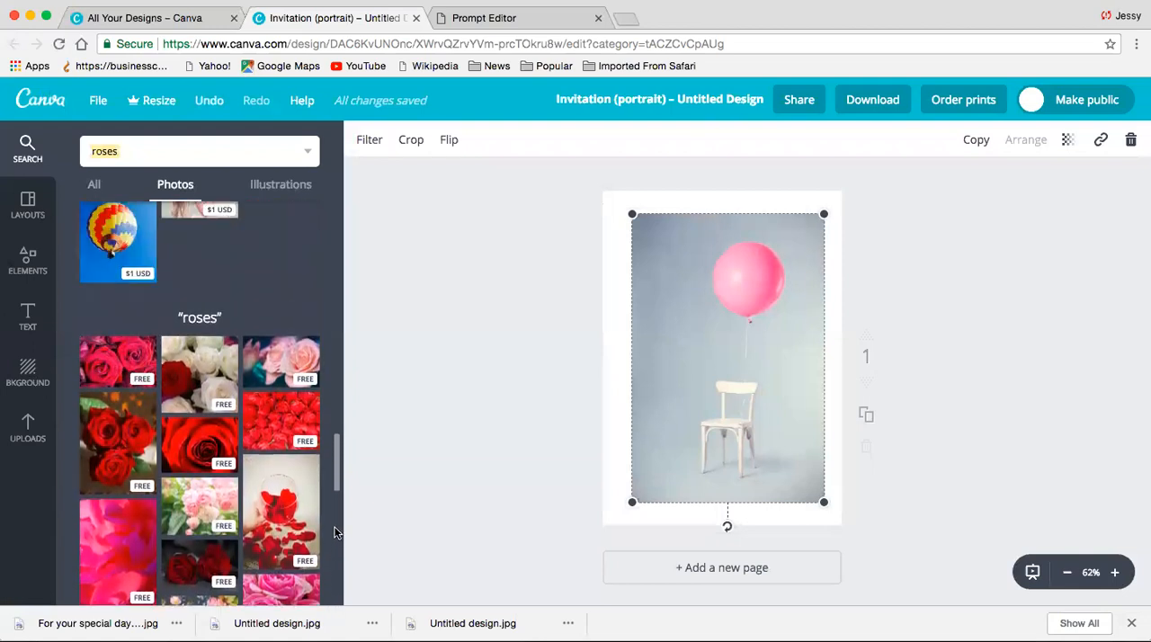
{"action": "scroll", "coordinate": [330, 541], "scroll_direction": "down", "scroll_amount": 5}
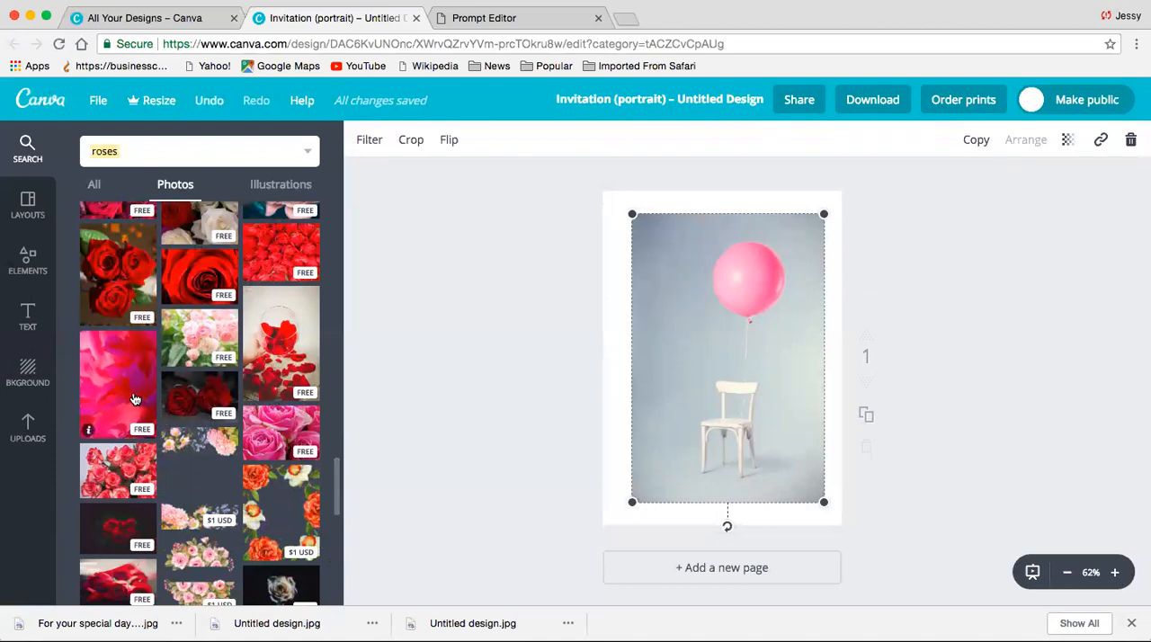
{"action": "left_click", "coordinate": [252, 450]}
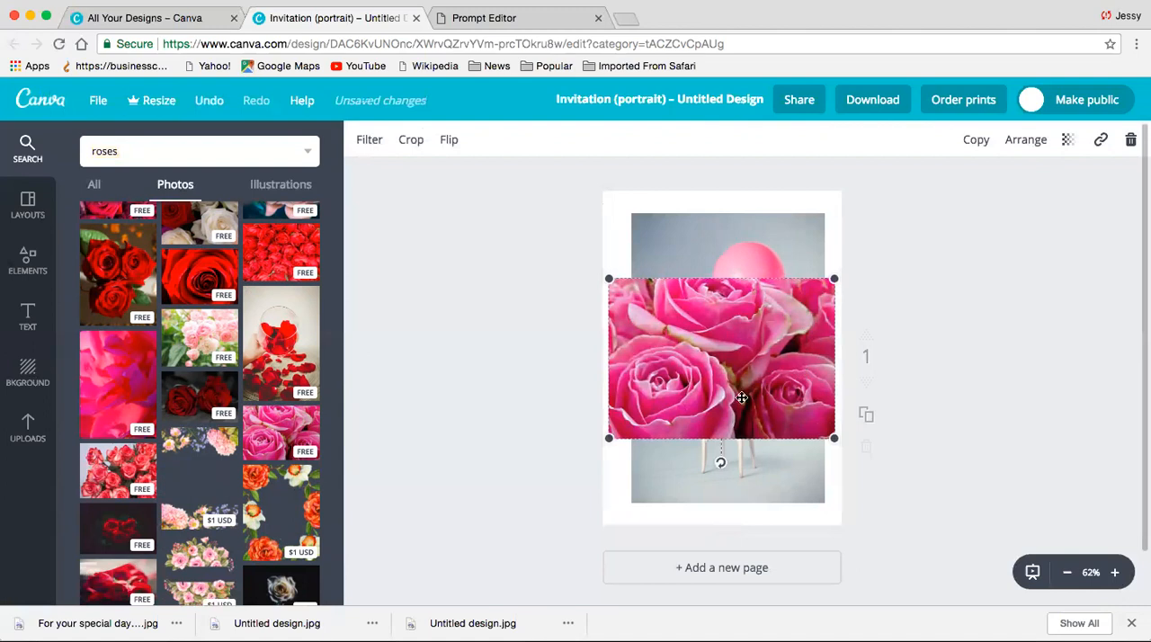
{"action": "left_click", "coordinate": [1034, 142]}
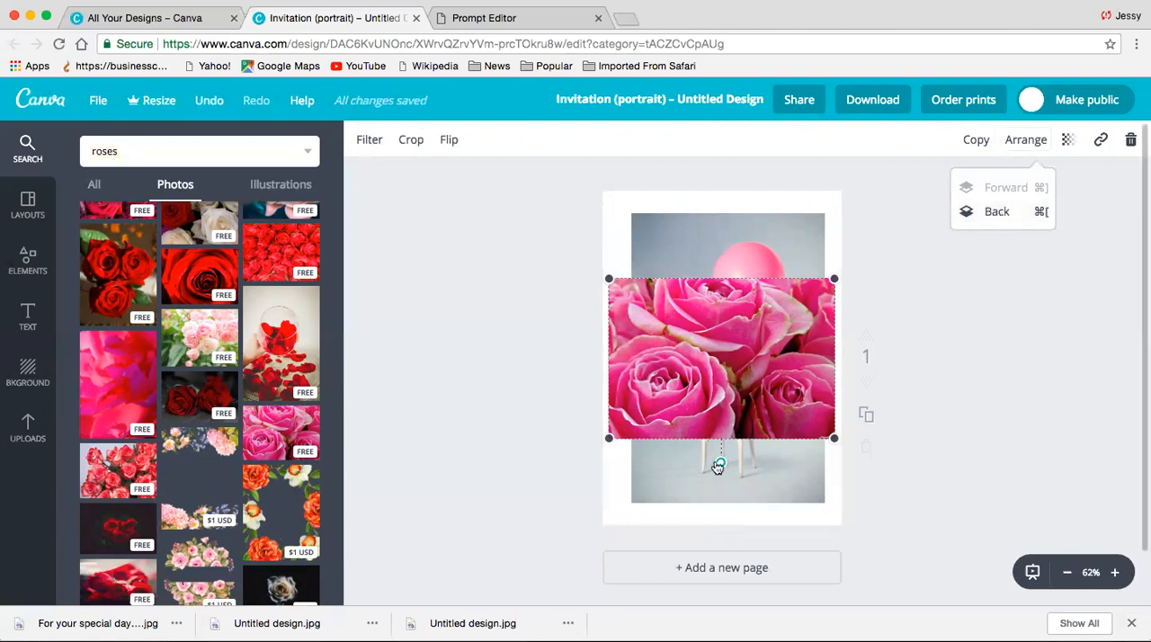
{"action": "left_click_drag", "start_coordinate": [717, 466], "coordinate": [653, 355]}
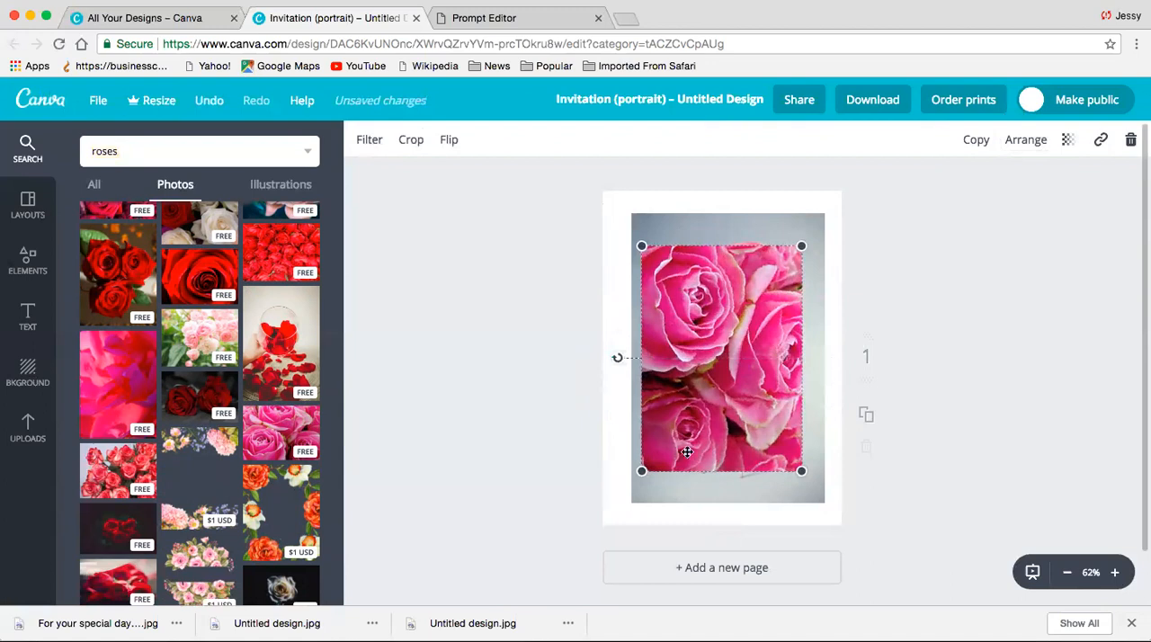
- Send the pink roses photo behind the balloon photo and enlarge it to cover the whole page
{"action": "left_click", "coordinate": [1035, 140]}
{"action": "left_click", "coordinate": [994, 212]}
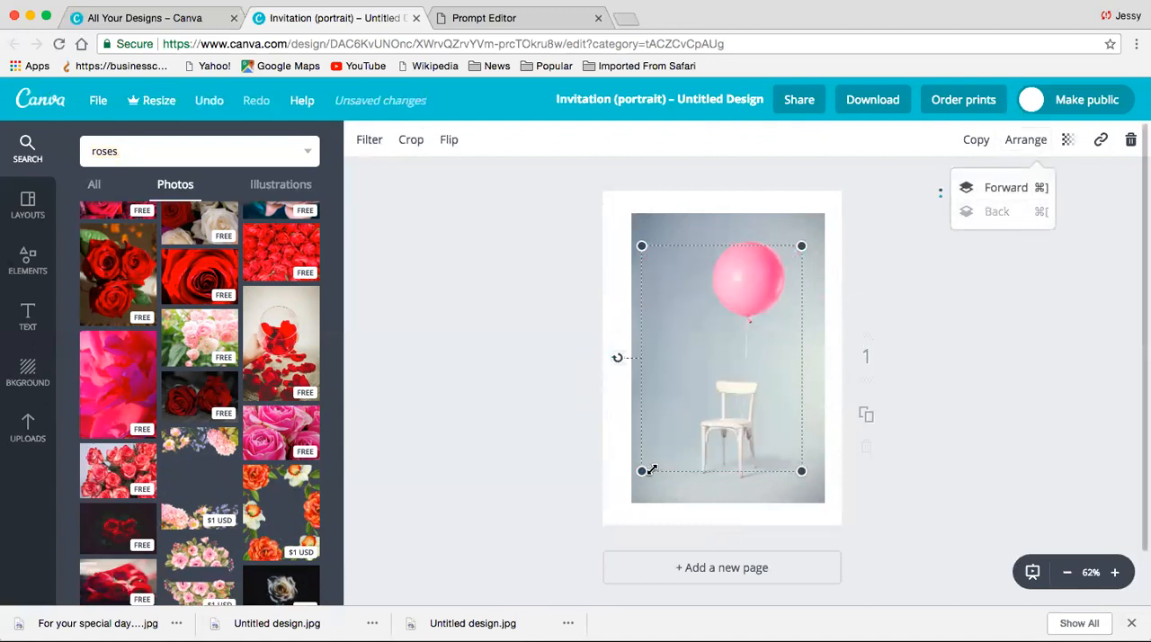
{"action": "left_click_drag", "start_coordinate": [643, 471], "coordinate": [592, 542]}
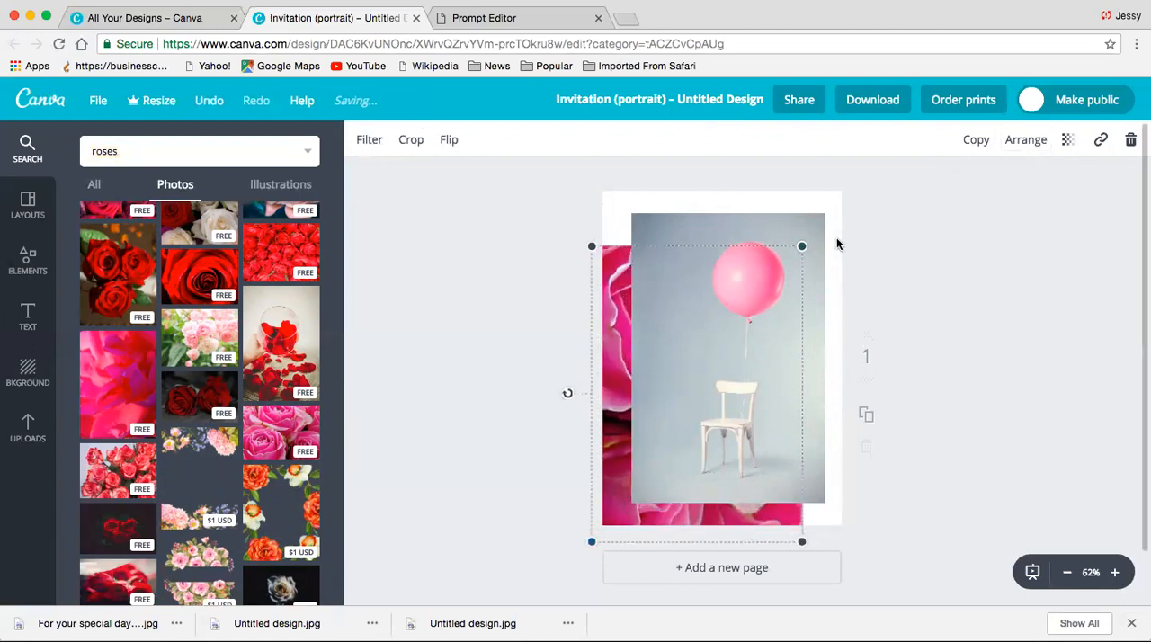
{"action": "left_click_drag", "start_coordinate": [805, 244], "coordinate": [856, 171]}
- Shrink the balloon photo a little more and recentre it so the roses frame it evenly
{"action": "left_click", "coordinate": [783, 329]}
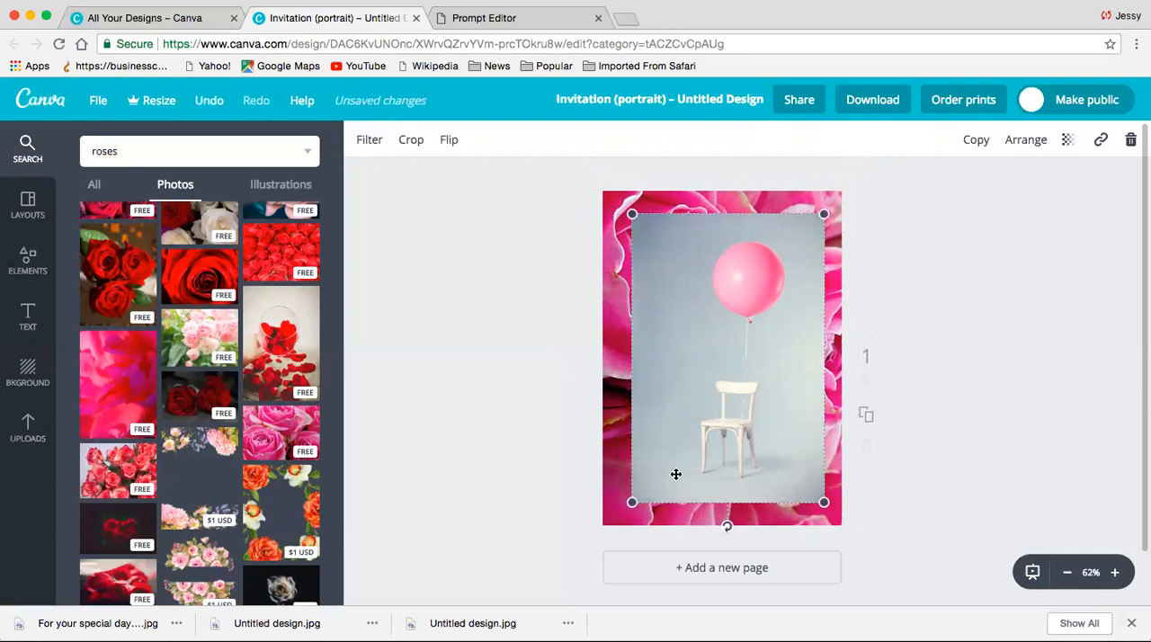
{"action": "left_click_drag", "start_coordinate": [633, 503], "coordinate": [641, 488]}
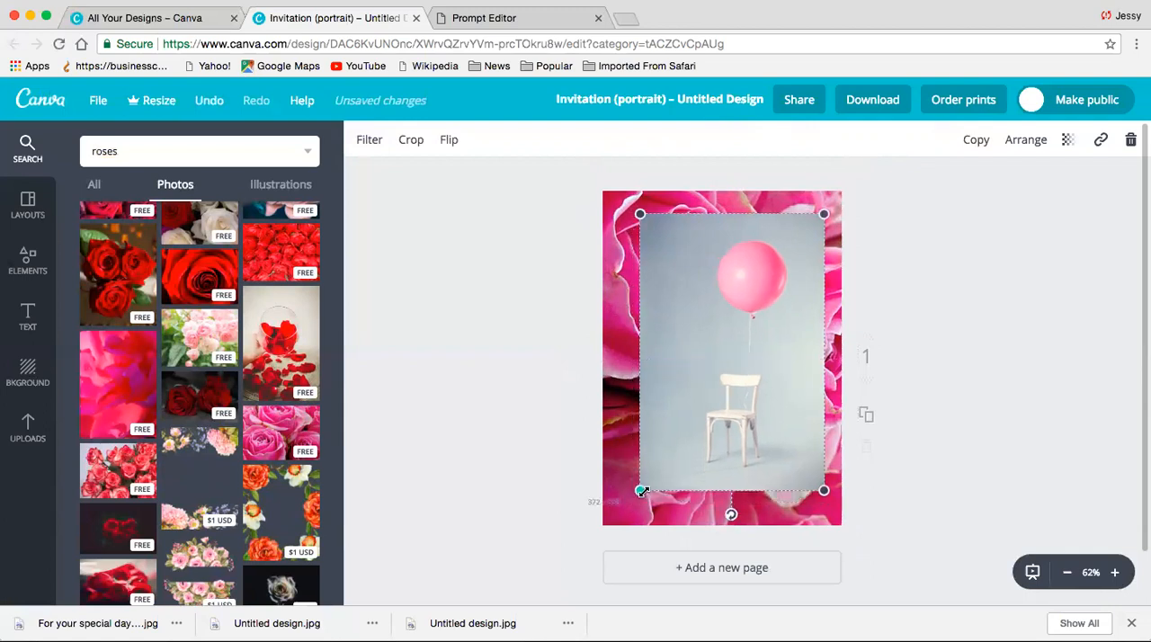
{"action": "left_click_drag", "start_coordinate": [753, 390], "coordinate": [743, 392]}
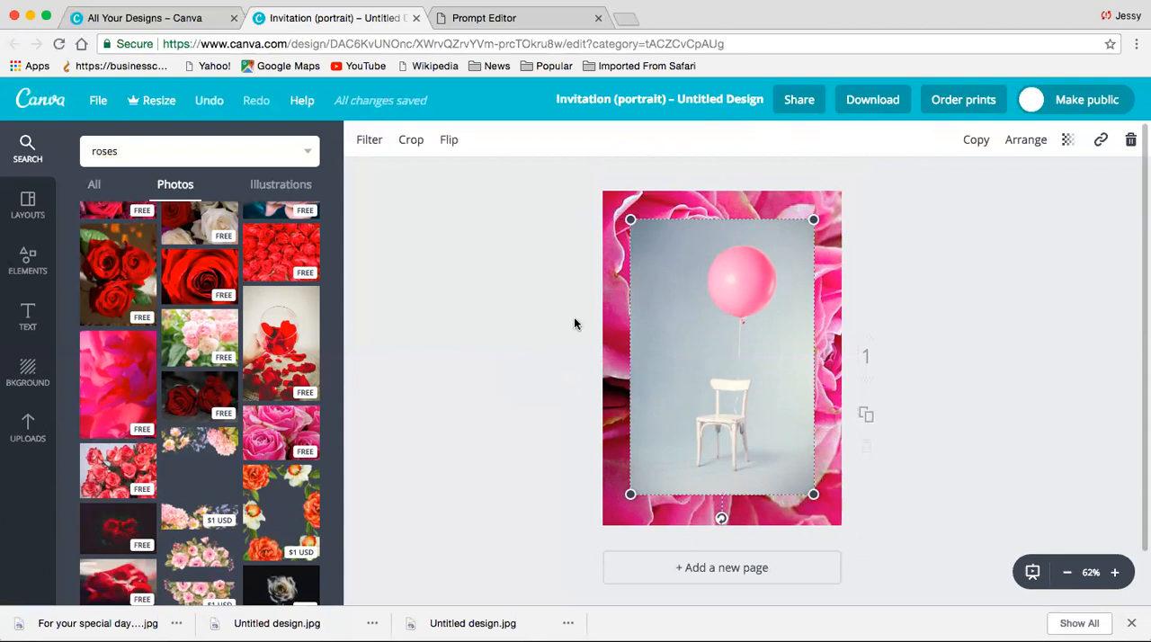
{"action": "left_click", "coordinate": [453, 364]}
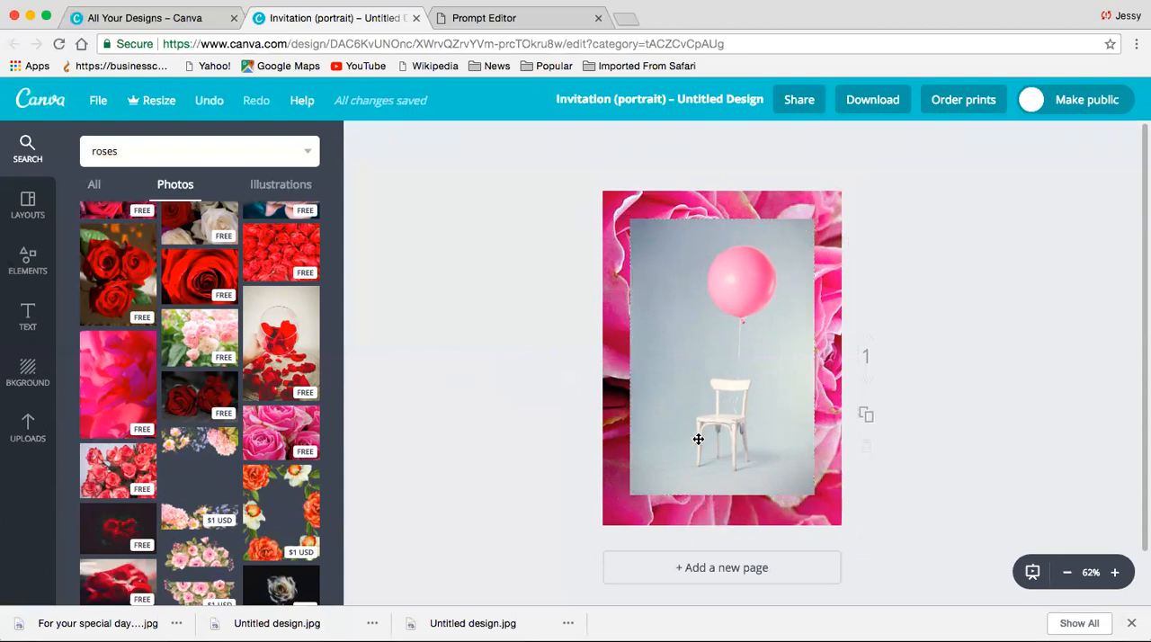
- Search the image library for border and limit the results to illustrations
{"action": "type", "text": "border"}
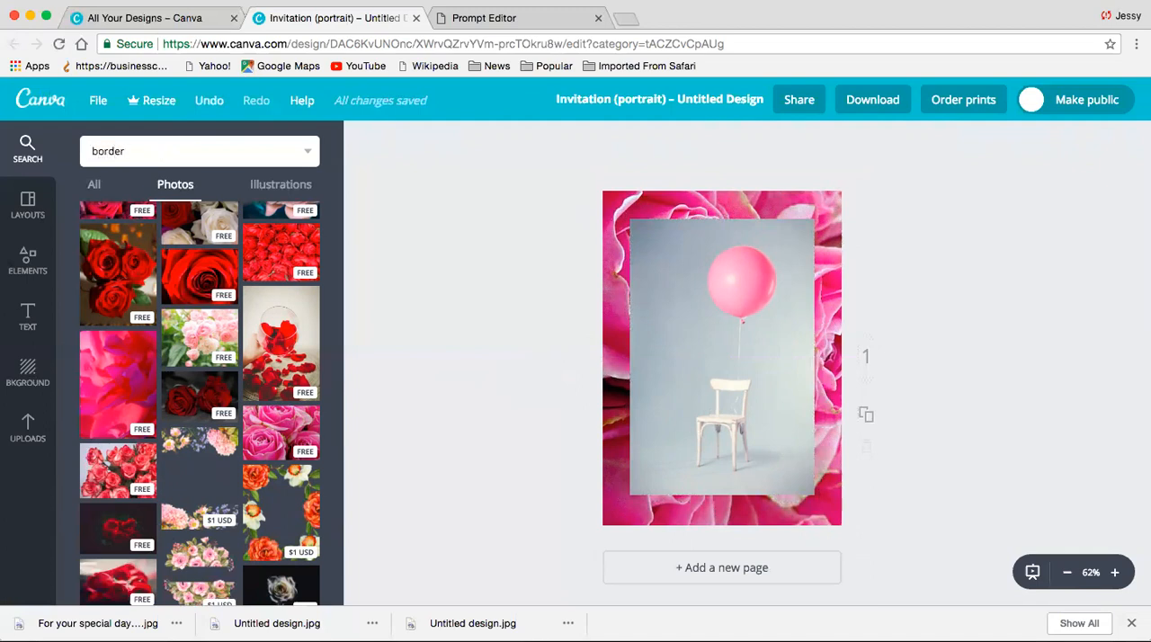
{"action": "key", "text": "Return"}
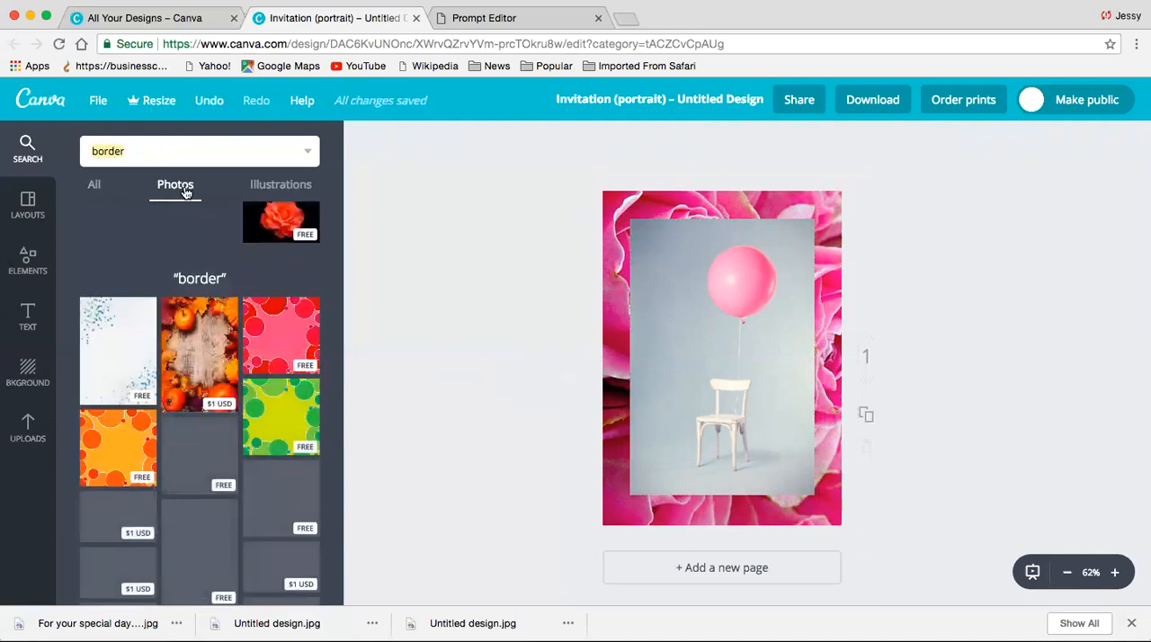
{"action": "left_click", "coordinate": [281, 184]}
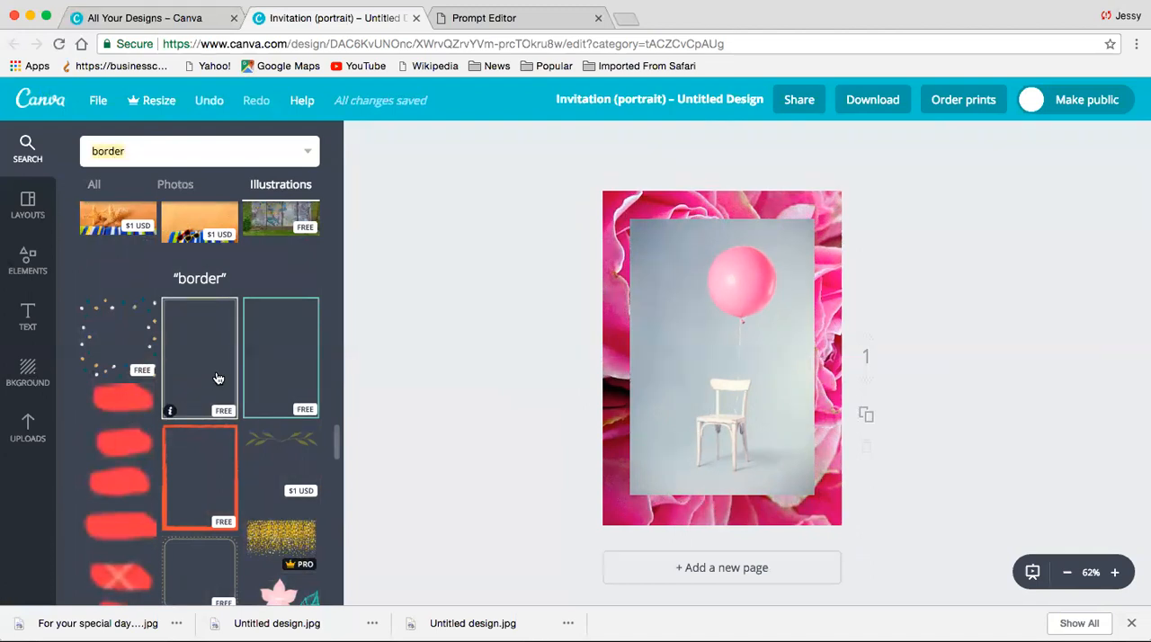
- Add the free thin teal rectangular border illustration and stretch its sides to align with the edges of the balloon photo
{"action": "left_click", "coordinate": [274, 396]}
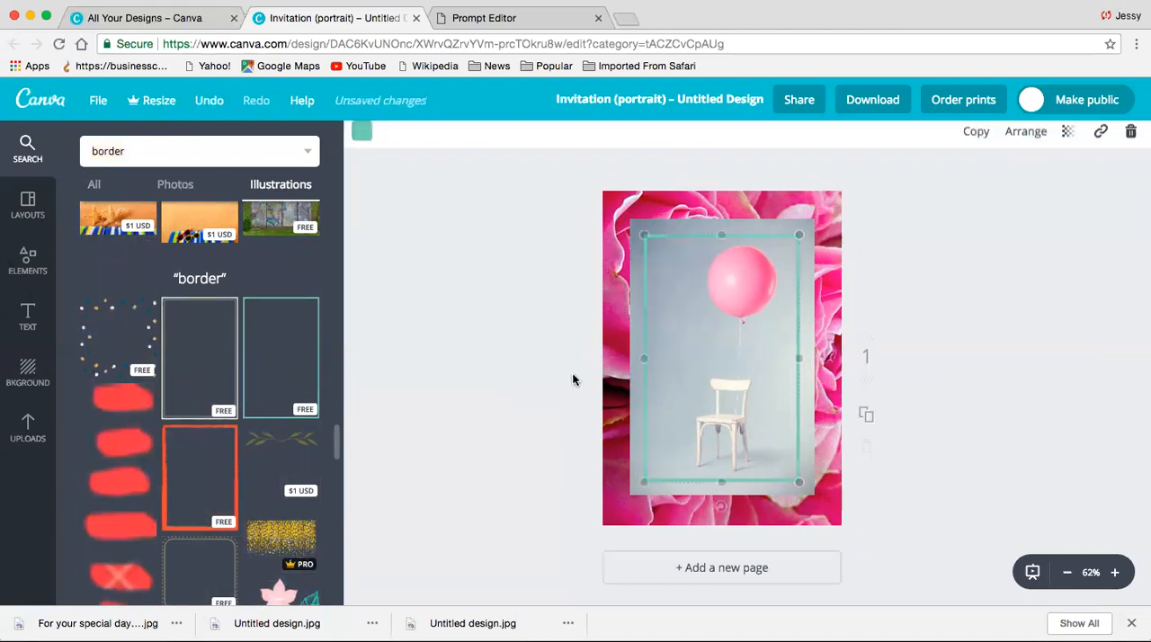
{"action": "left_click_drag", "start_coordinate": [642, 482], "coordinate": [633, 498]}
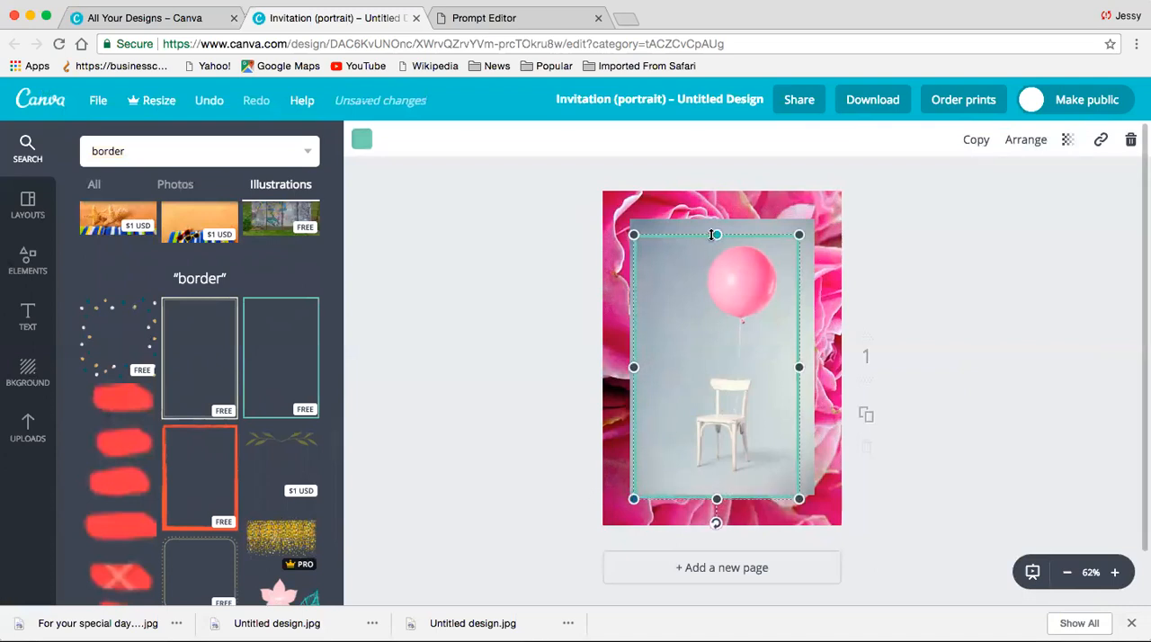
{"action": "left_click_drag", "start_coordinate": [711, 226], "coordinate": [712, 214]}
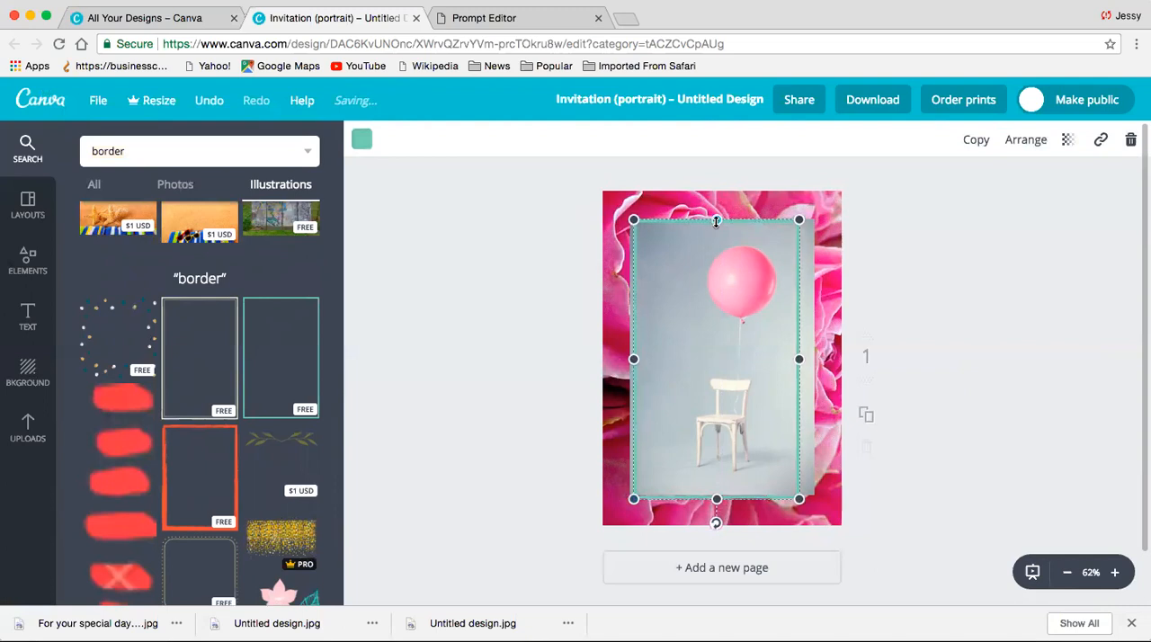
{"action": "left_click_drag", "start_coordinate": [807, 359], "coordinate": [825, 359]}
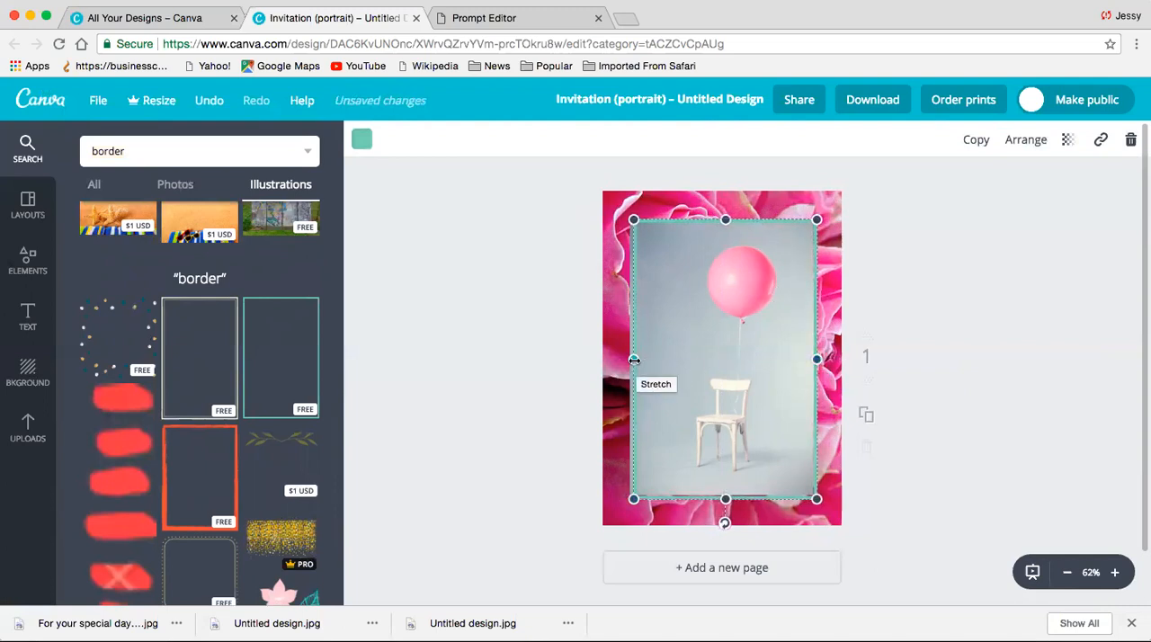
{"action": "left_click_drag", "start_coordinate": [633, 359], "coordinate": [629, 359]}
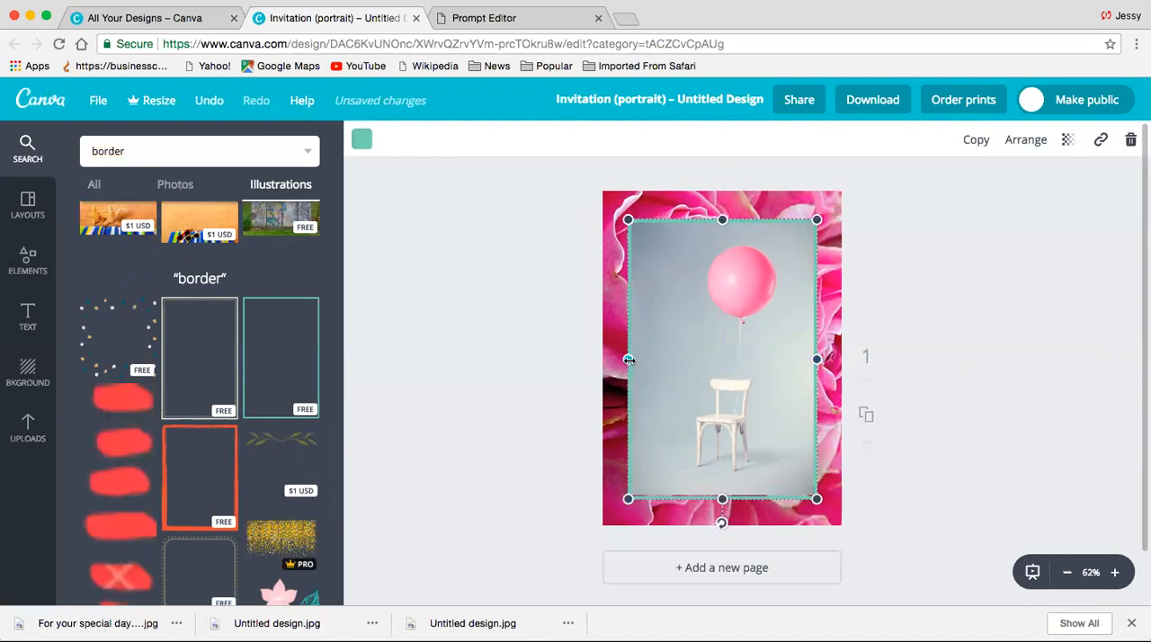
{"action": "left_click_drag", "start_coordinate": [722, 499], "coordinate": [721, 498]}
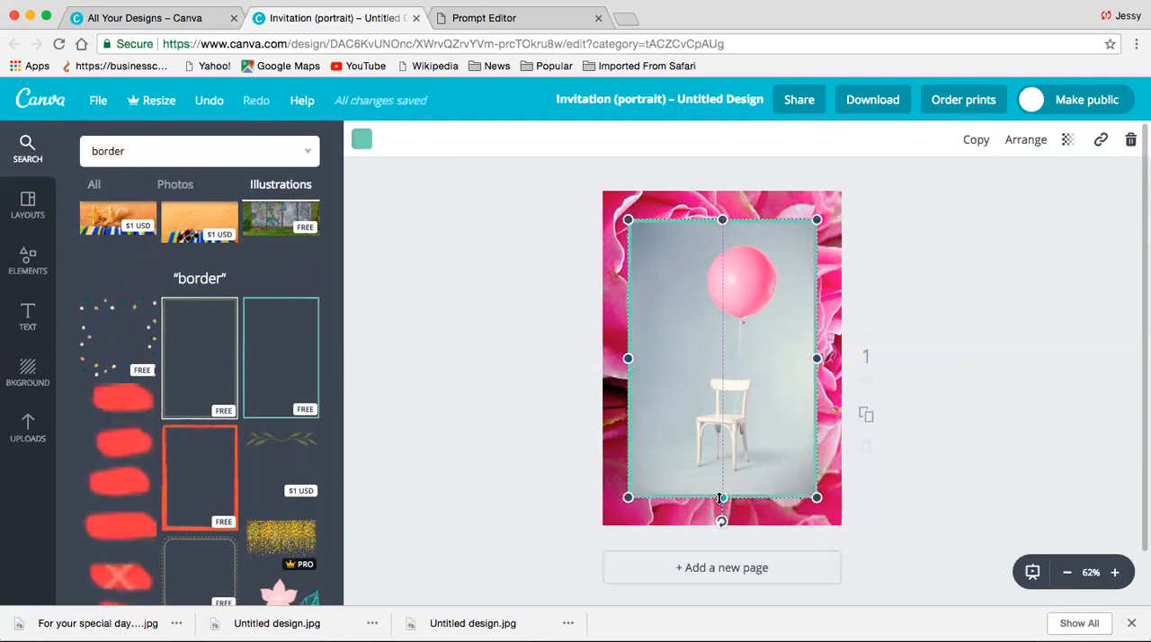
{"action": "left_click", "coordinate": [942, 499]}
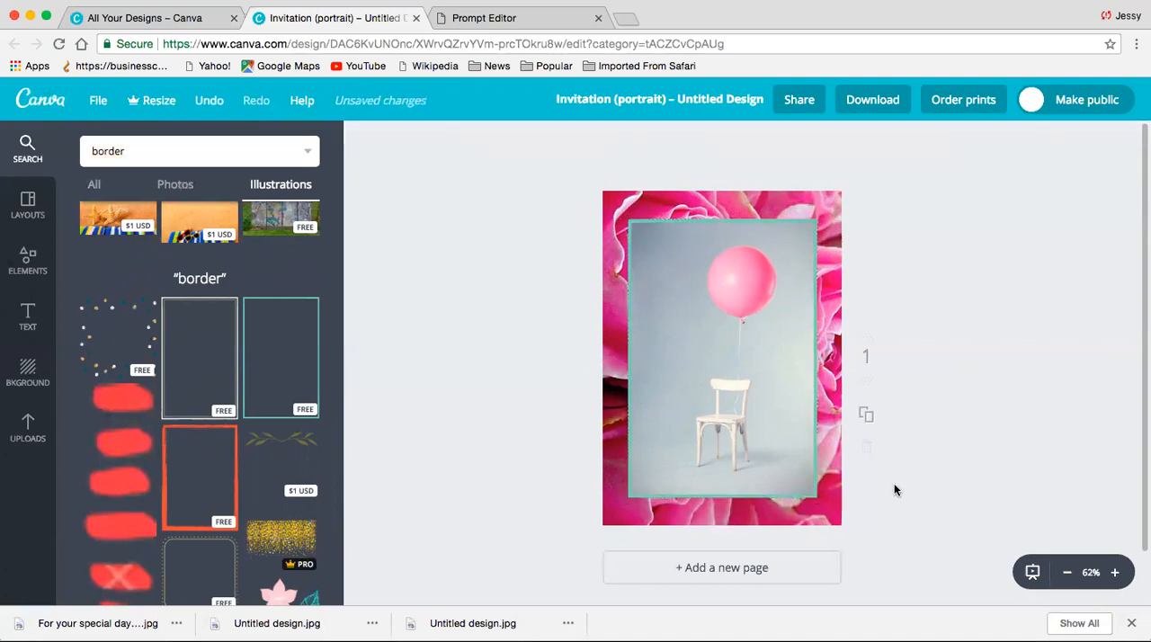
- Recolour the border around the balloon photo white
{"action": "left_click", "coordinate": [814, 329]}
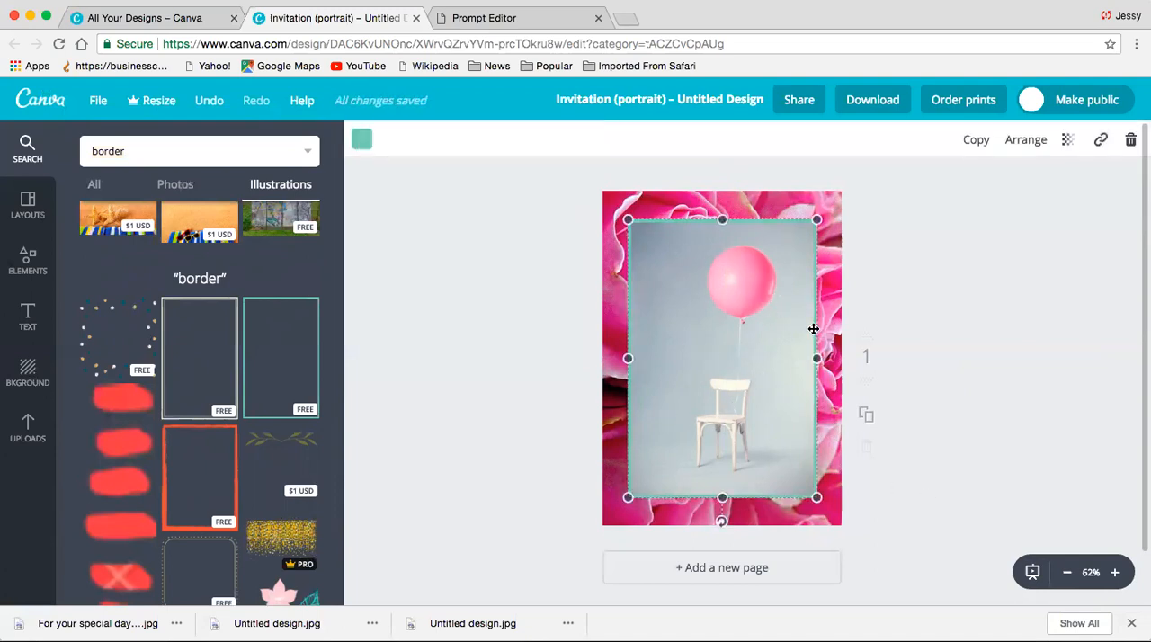
{"action": "left_click", "coordinate": [362, 141]}
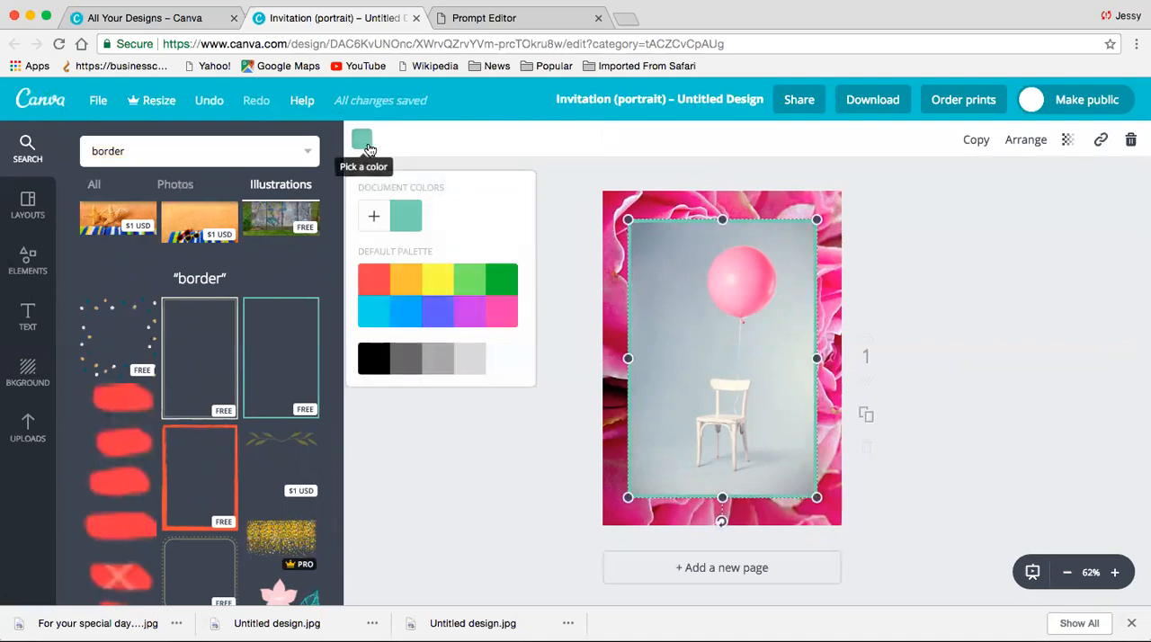
{"action": "left_click", "coordinate": [502, 370]}
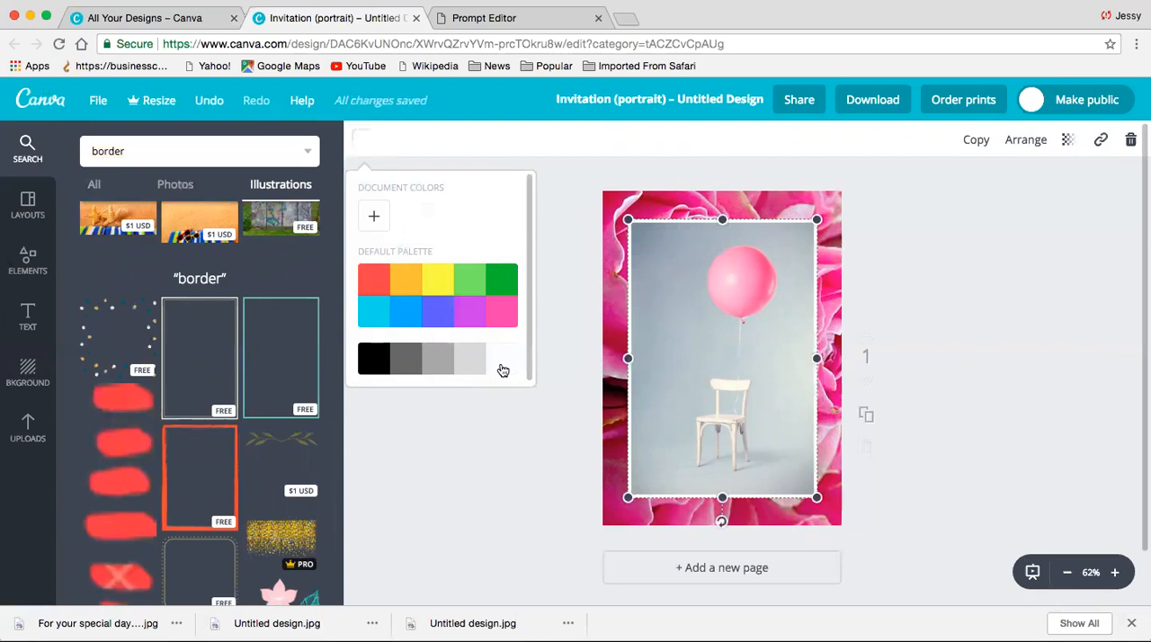
{"action": "left_click", "coordinate": [904, 302]}
{"action": "left_click", "coordinate": [949, 372]}
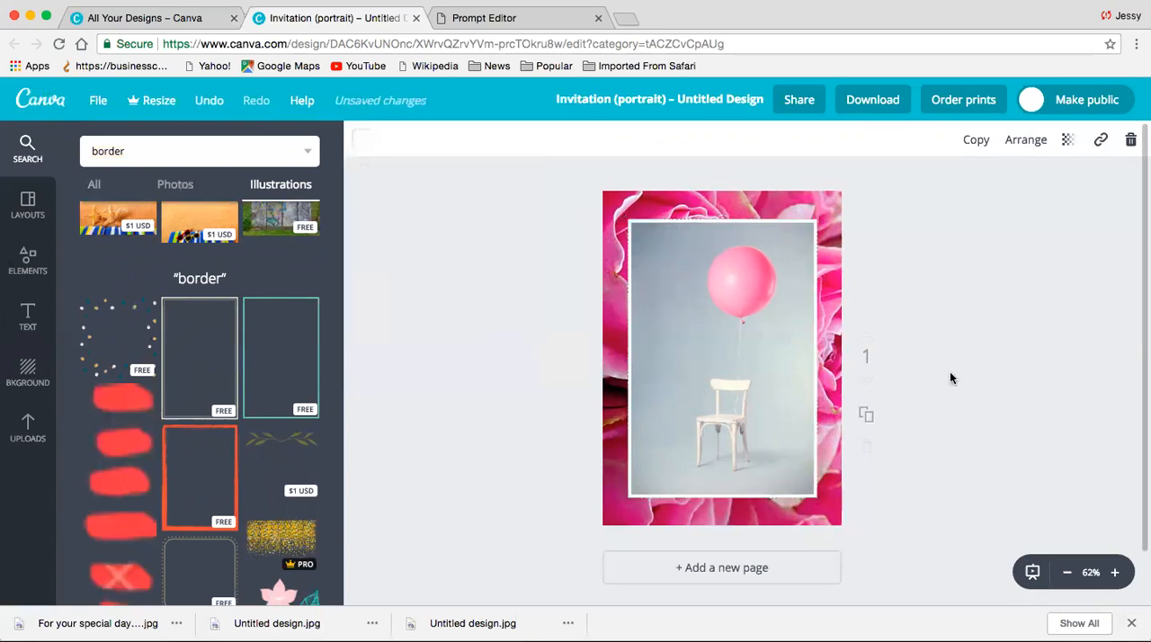
- Search the illustrations for happy birthday and browse the results for suitable lettering
{"action": "double_click", "coordinate": [233, 159]}
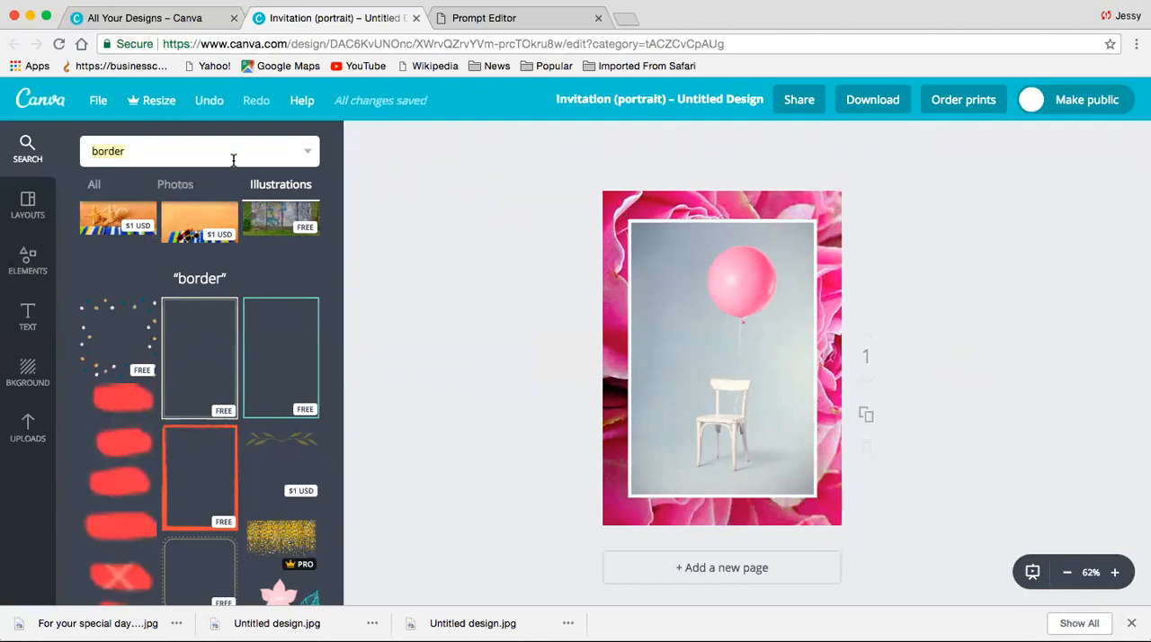
{"action": "type", "text": "happy birthday"}
{"action": "key", "text": "Return"}
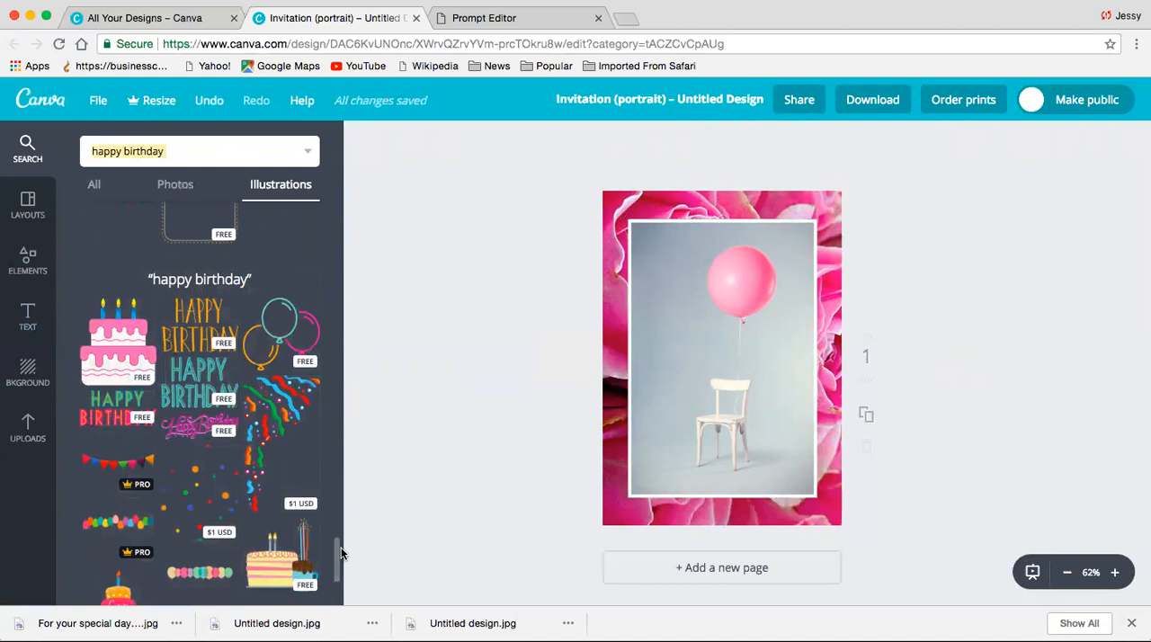
{"action": "left_click_drag", "start_coordinate": [335, 547], "coordinate": [338, 610]}
{"action": "scroll", "coordinate": [329, 562], "scroll_direction": "down", "scroll_amount": 5}
{"action": "scroll", "coordinate": [335, 539], "scroll_direction": "down", "scroll_amount": 1}
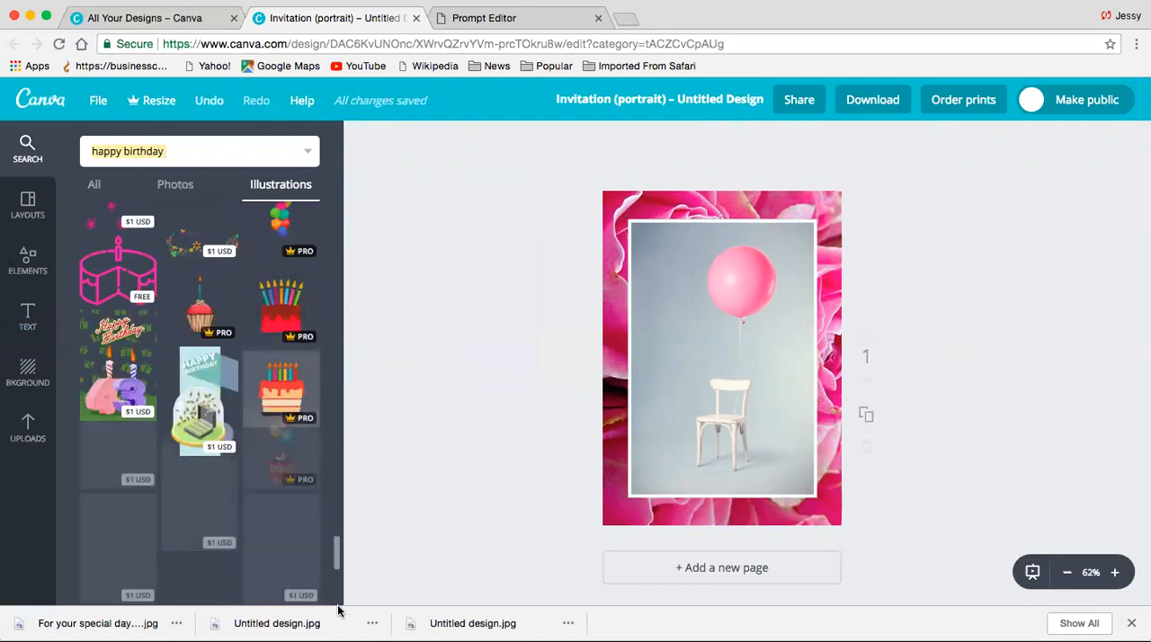
{"action": "scroll", "coordinate": [333, 552], "scroll_direction": "down", "scroll_amount": 3}
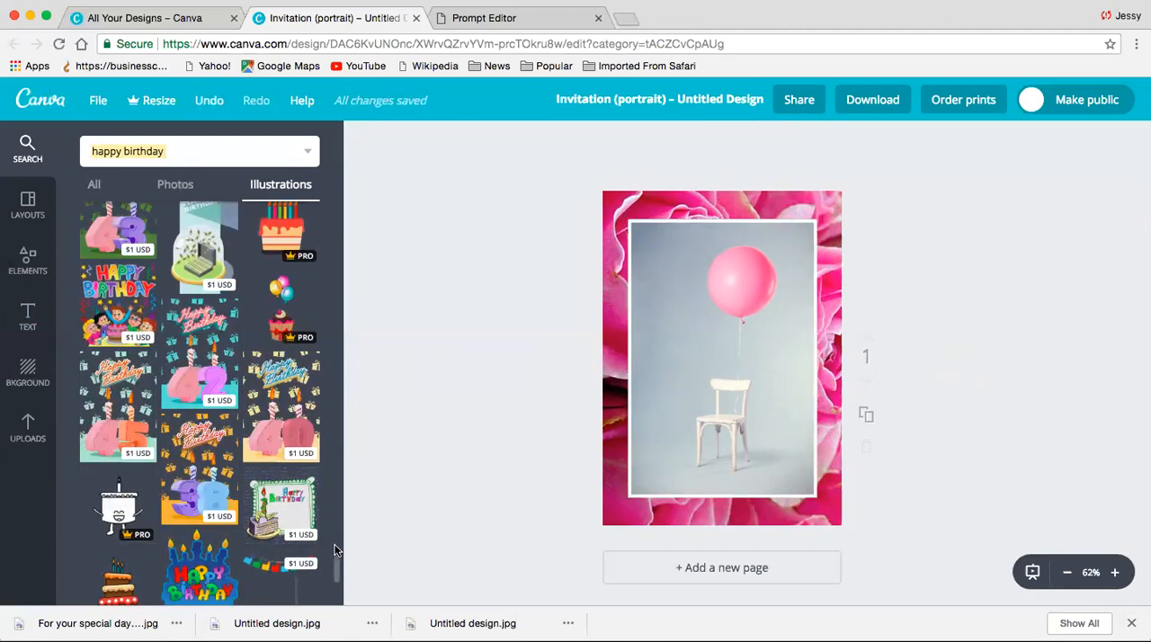
{"action": "scroll", "coordinate": [336, 557], "scroll_direction": "down", "scroll_amount": 5}
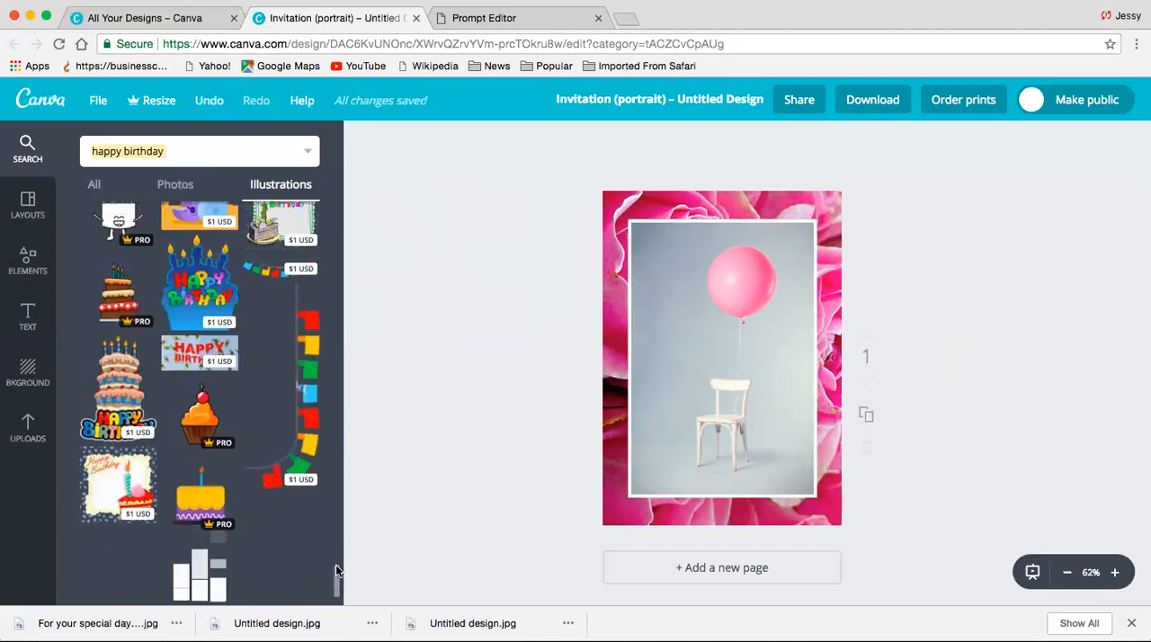
{"action": "scroll", "coordinate": [338, 466], "scroll_direction": "down", "scroll_amount": 5}
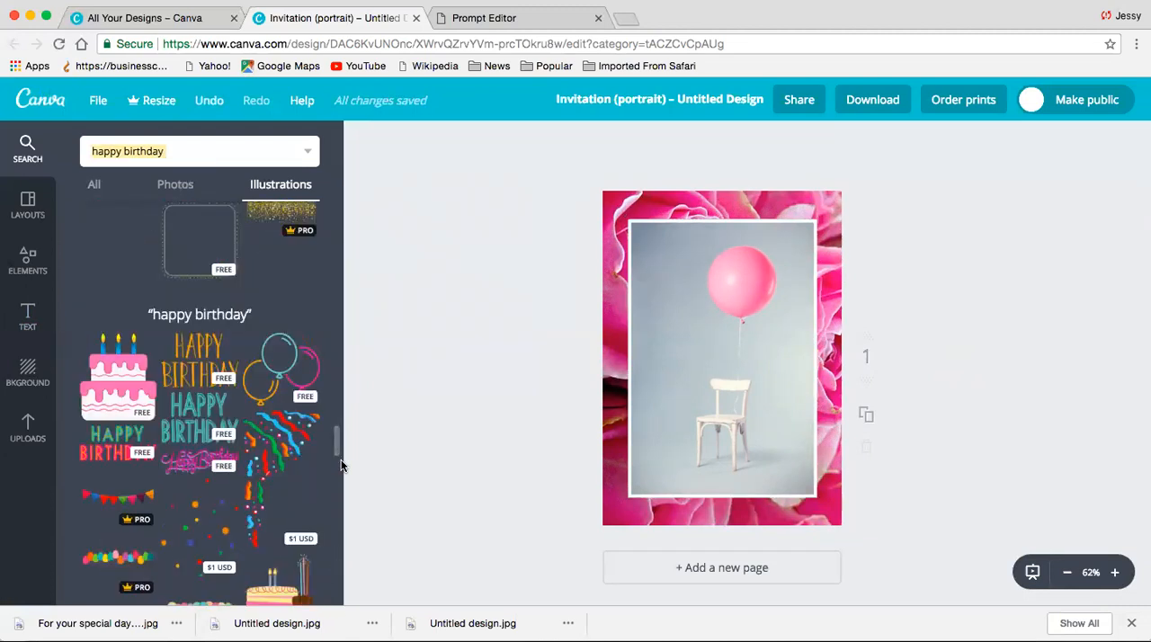
- Add the free pink script Happy Birthday lettering to the page, shrink it and tilt it slightly upward
{"action": "left_click", "coordinate": [203, 472]}
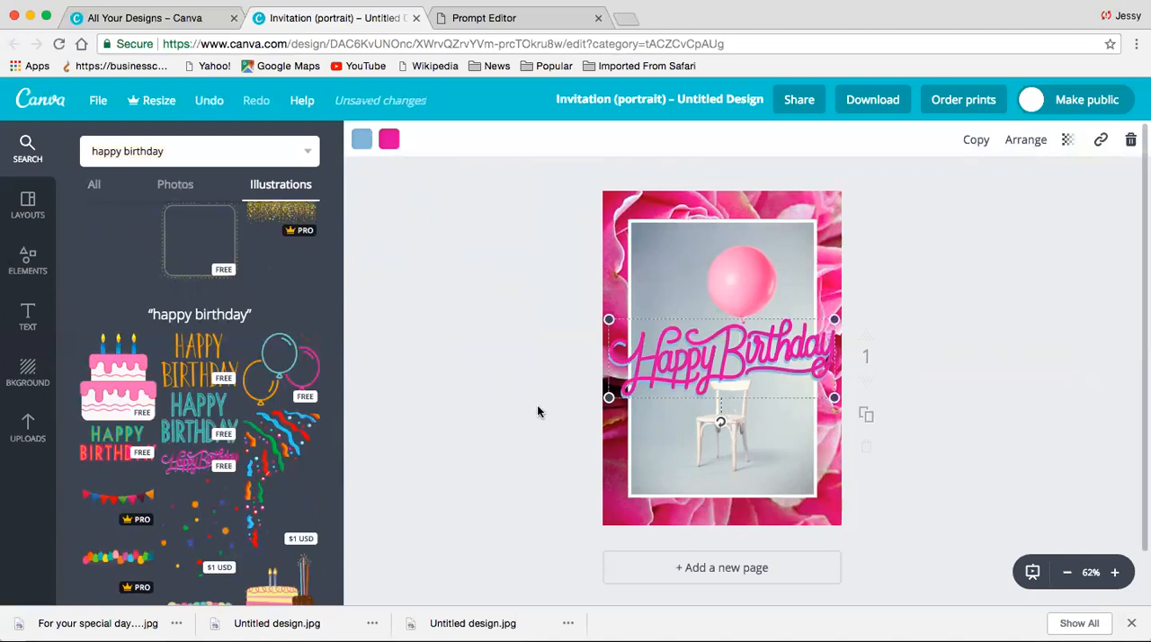
{"action": "left_click_drag", "start_coordinate": [836, 317], "coordinate": [810, 324]}
{"action": "left_click_drag", "start_coordinate": [718, 430], "coordinate": [719, 429]}
{"action": "left_click_drag", "start_coordinate": [800, 330], "coordinate": [772, 336]}
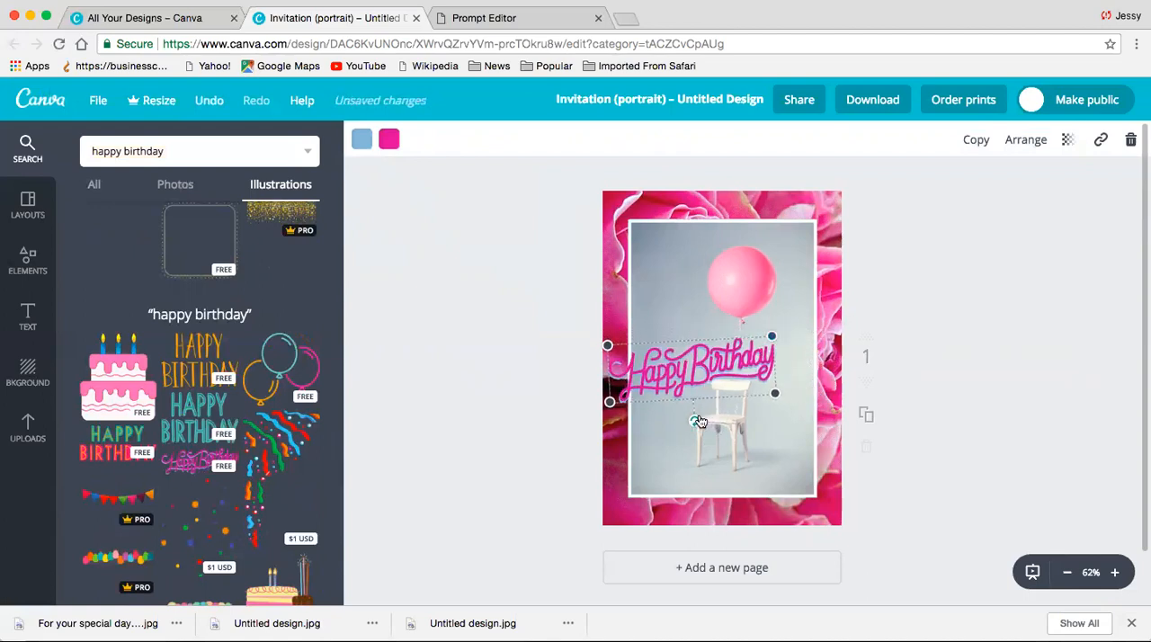
- Position the Happy Birthday lettering inside the white border, between the balloon and the chair
{"action": "left_click_drag", "start_coordinate": [702, 417], "coordinate": [705, 398]}
{"action": "left_click_drag", "start_coordinate": [712, 332], "coordinate": [735, 453]}
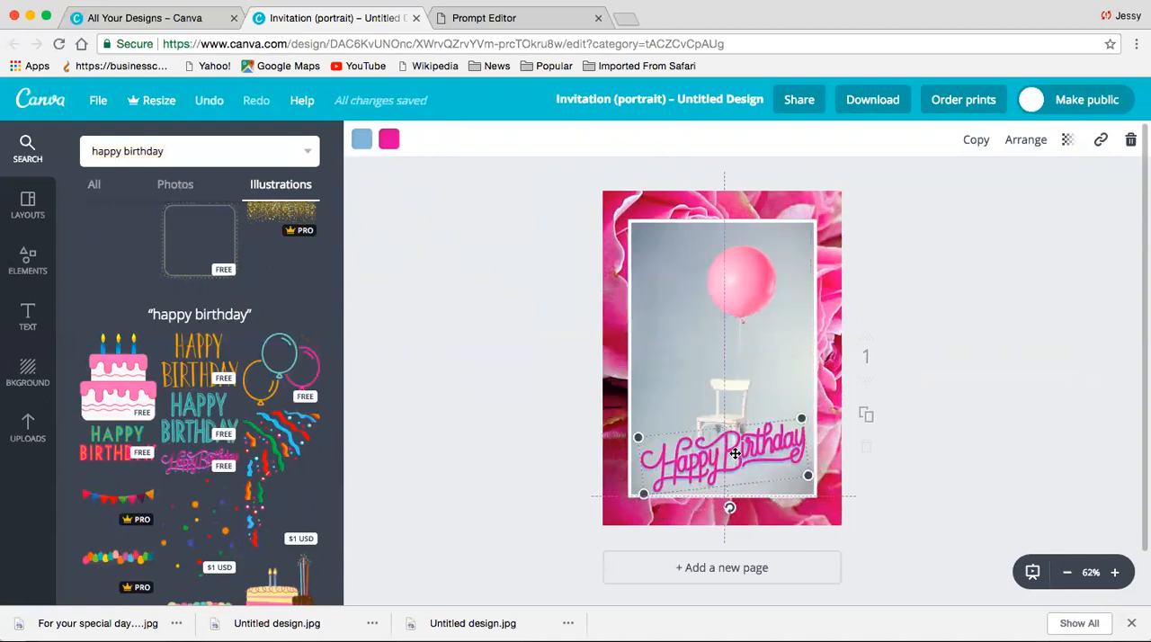
{"action": "mouse_move", "coordinate": [722, 370]}
{"action": "left_mouse_down"}
{"action": "mouse_move", "coordinate": [719, 360]}
{"action": "mouse_move", "coordinate": [733, 361]}
{"action": "left_mouse_up"}
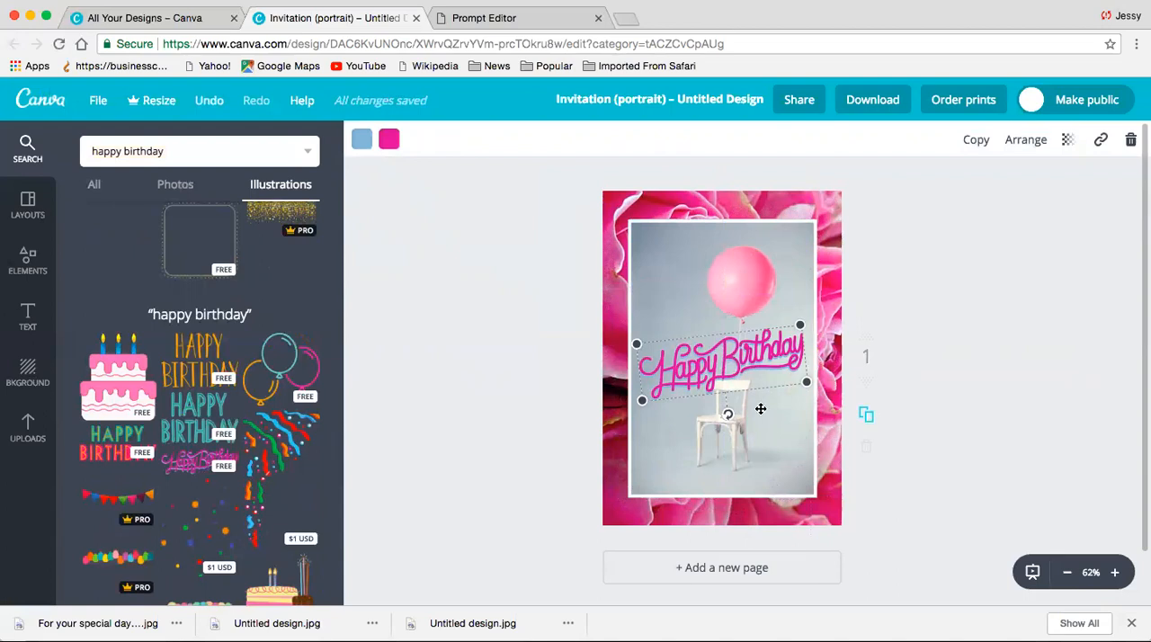
{"action": "left_click", "coordinate": [891, 493]}
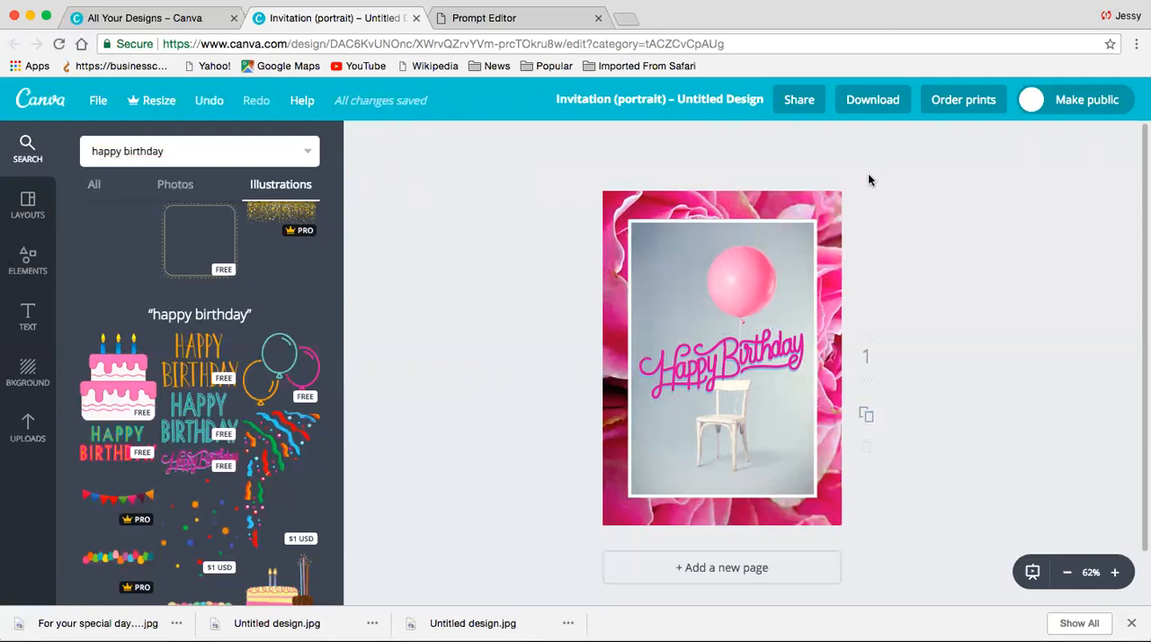
- Download the balloon invitation as a JPG and dismiss the sharing dialog
{"action": "left_click", "coordinate": [885, 100]}
{"action": "left_click", "coordinate": [944, 187]}
{"action": "left_click", "coordinate": [919, 136]}
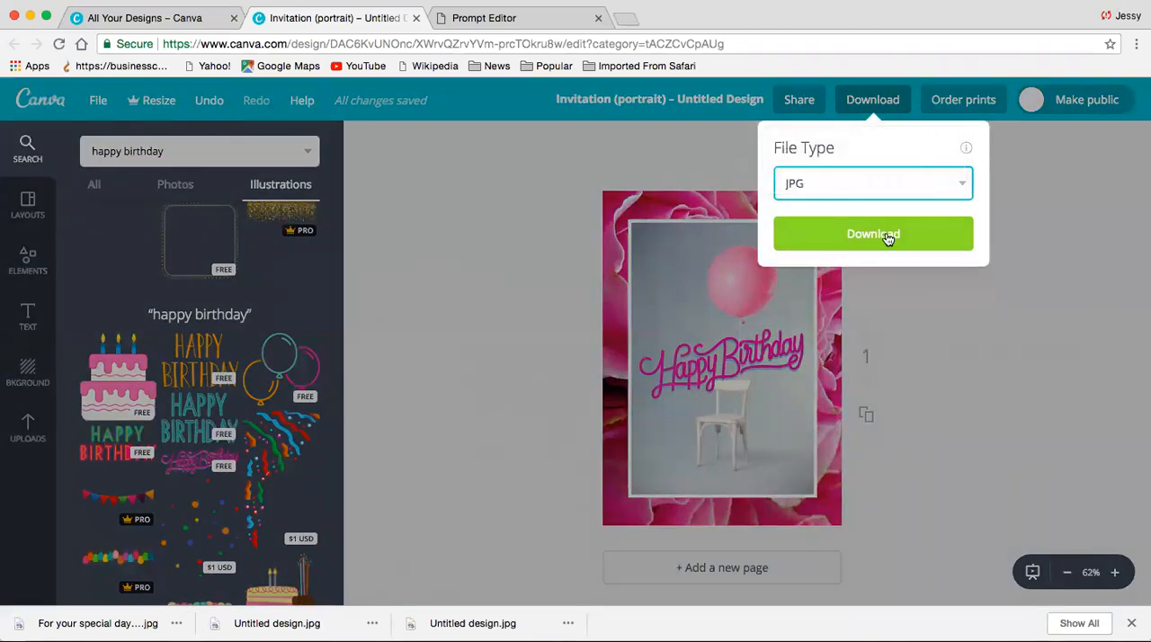
{"action": "left_click", "coordinate": [887, 236]}
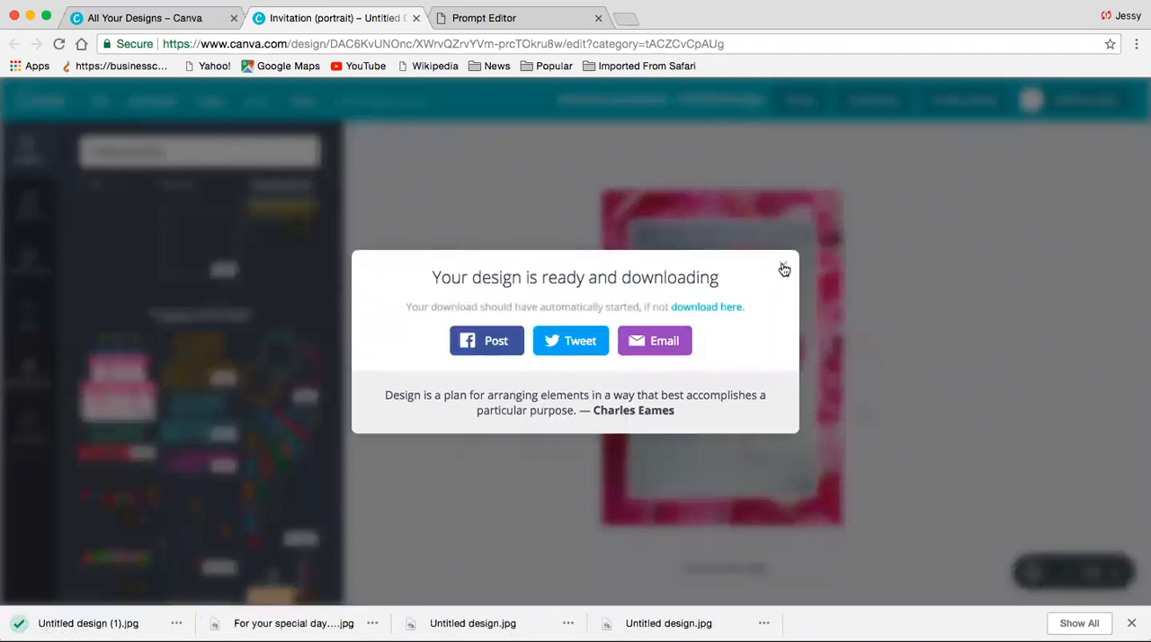
{"action": "left_click", "coordinate": [783, 265]}
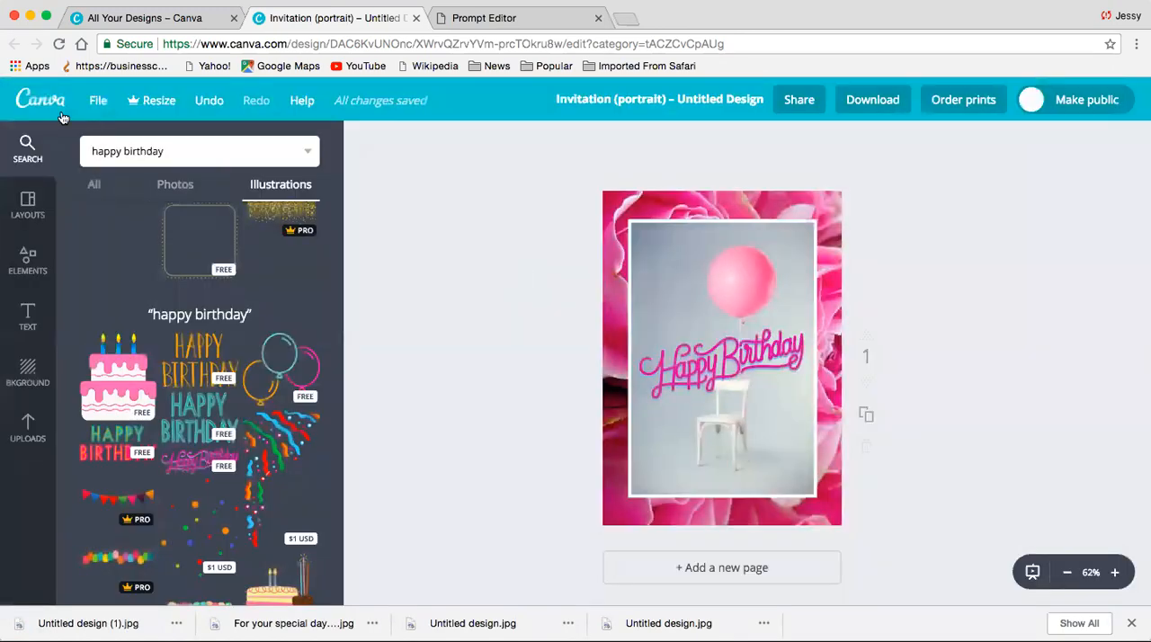
- Create a new Invitation (Portrait) design and apply the free pink vertical-striped background
{"action": "left_click", "coordinate": [52, 109]}
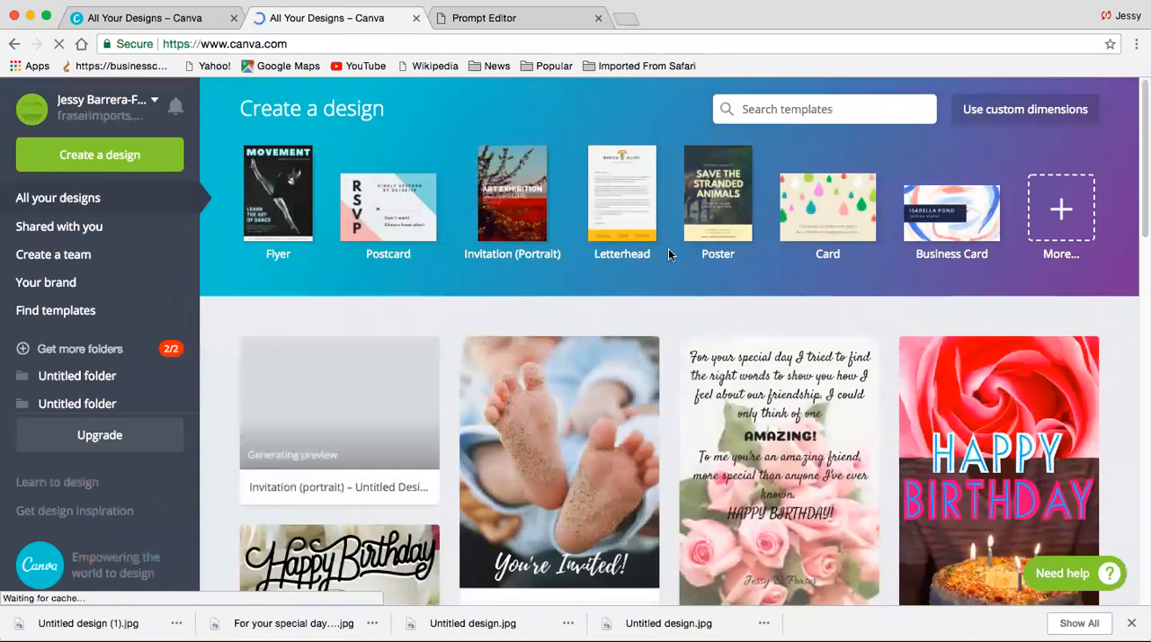
{"action": "left_click", "coordinate": [535, 206]}
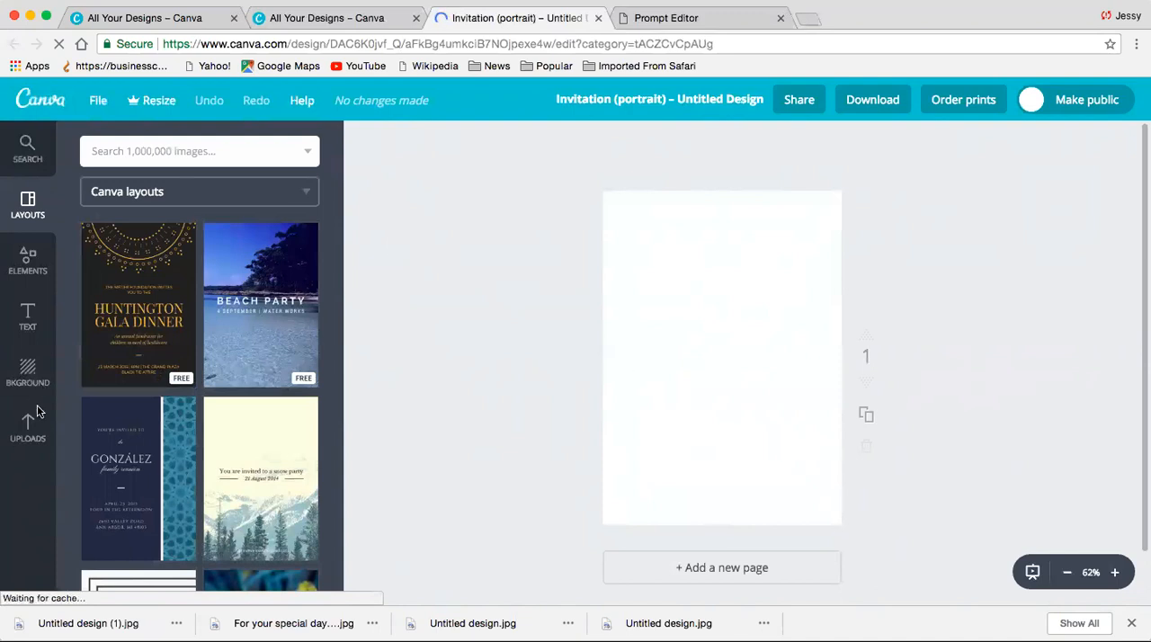
{"action": "left_click", "coordinate": [29, 379]}
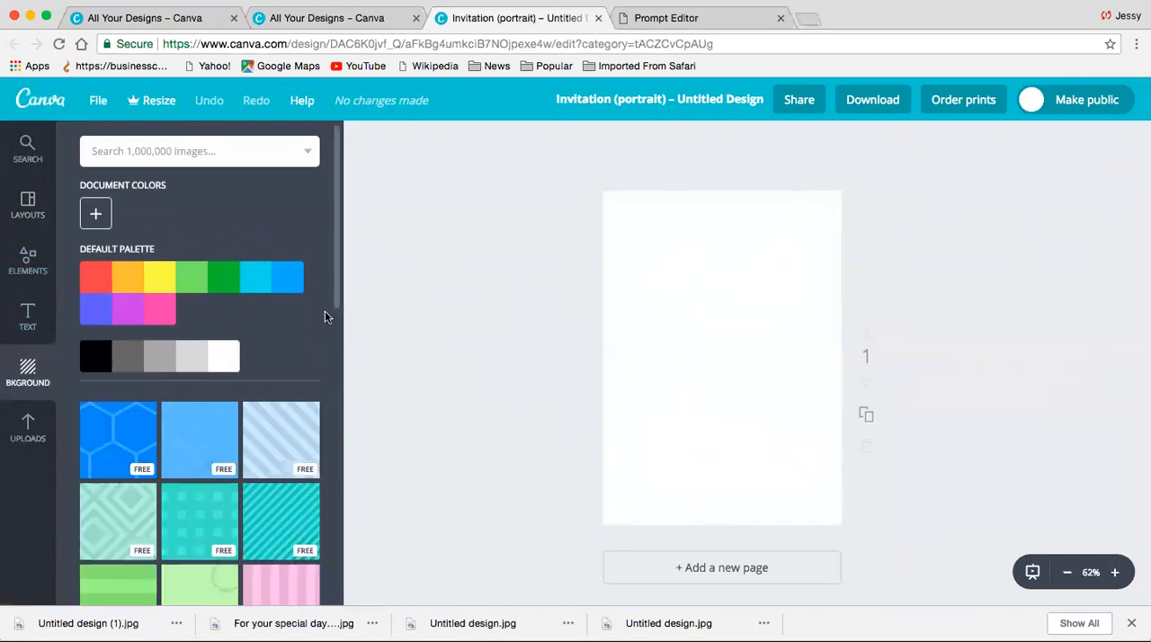
{"action": "left_click_drag", "start_coordinate": [336, 292], "coordinate": [321, 368]}
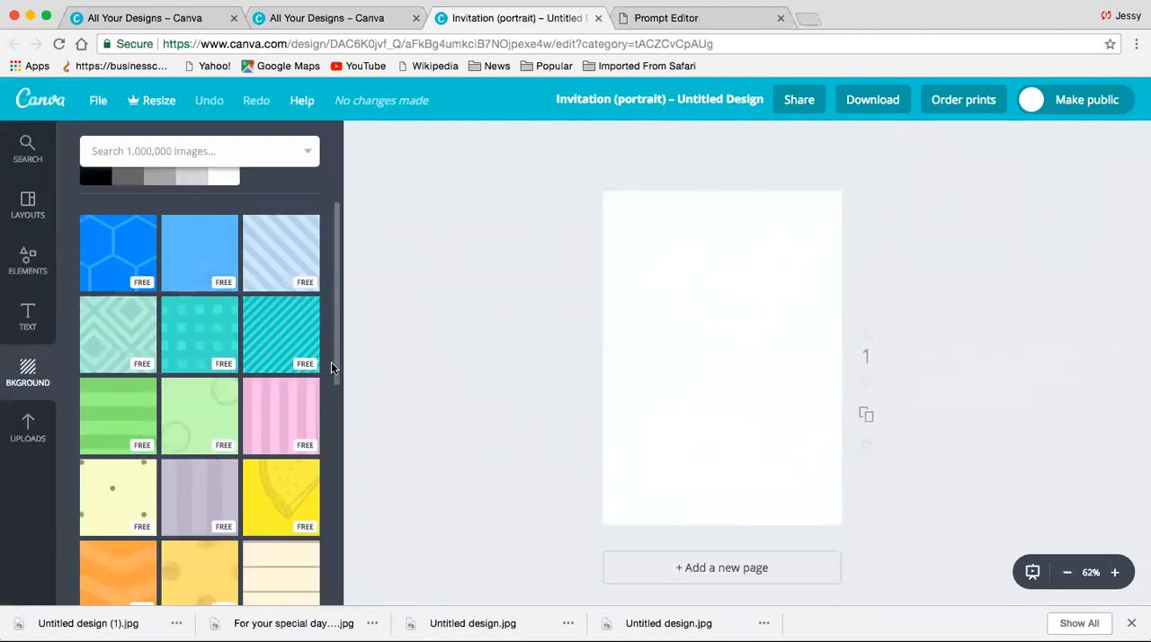
{"action": "left_click", "coordinate": [301, 425]}
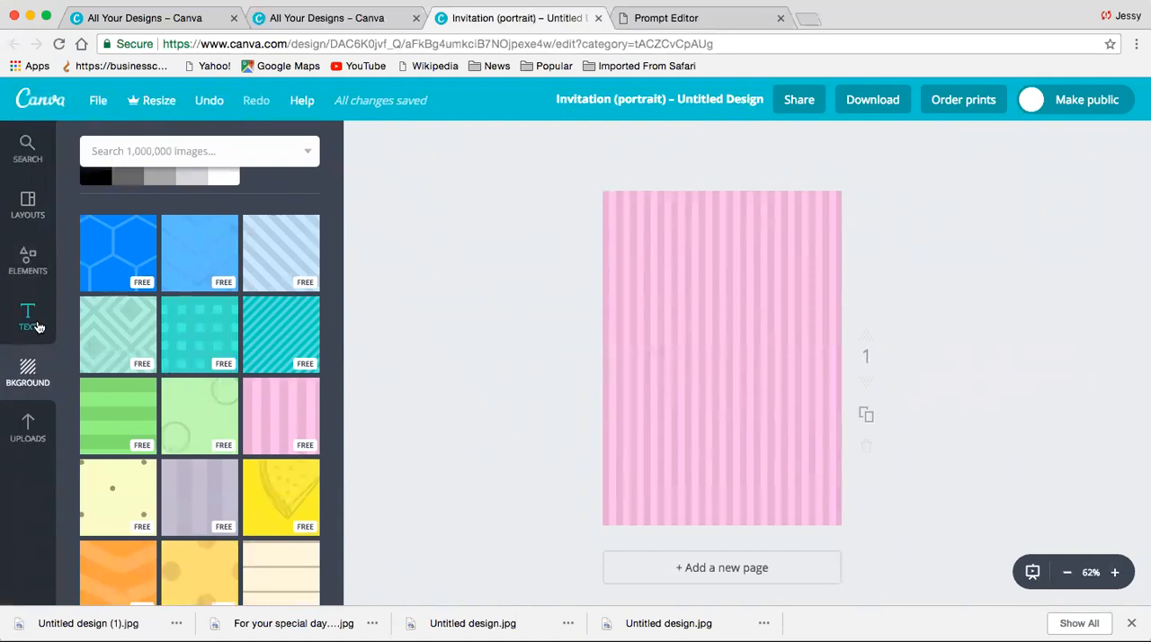
- Add the uploaded photo of the bulldog puppy with a blue bow to the centre of the striped page
{"action": "left_click", "coordinate": [28, 431]}
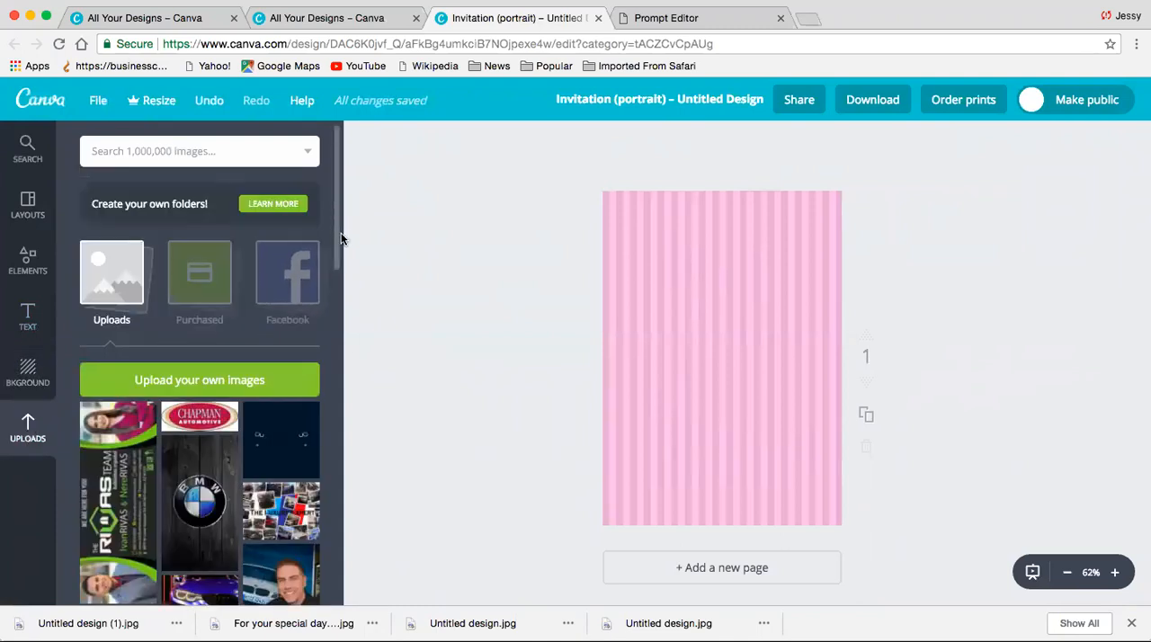
{"action": "left_click_drag", "start_coordinate": [338, 236], "coordinate": [341, 311]}
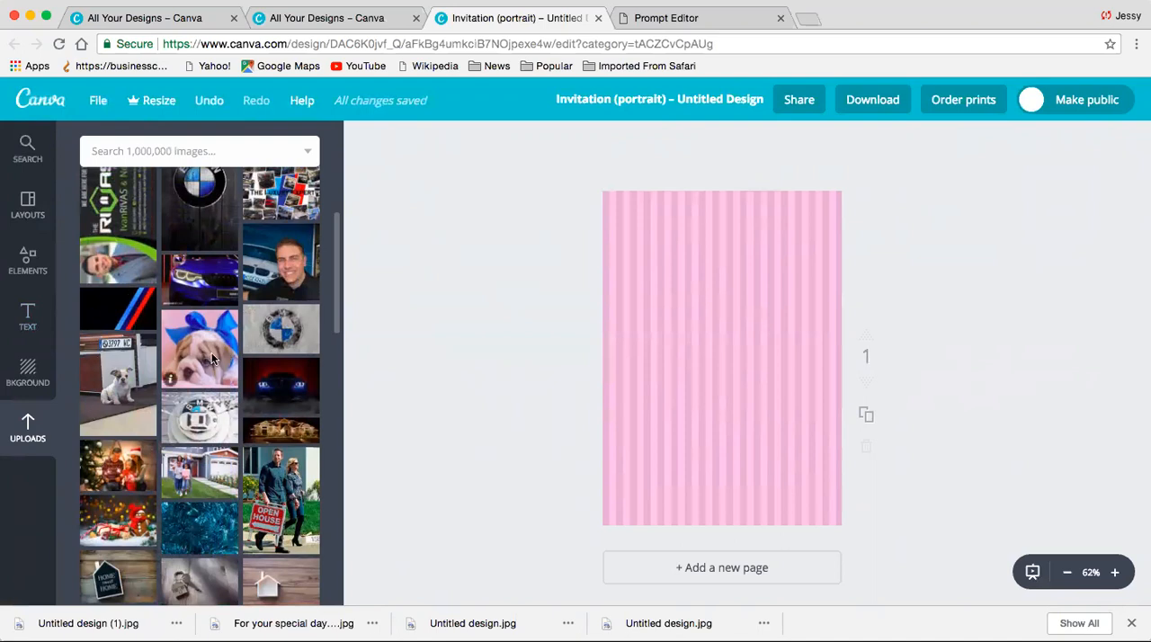
{"action": "left_click", "coordinate": [212, 359]}
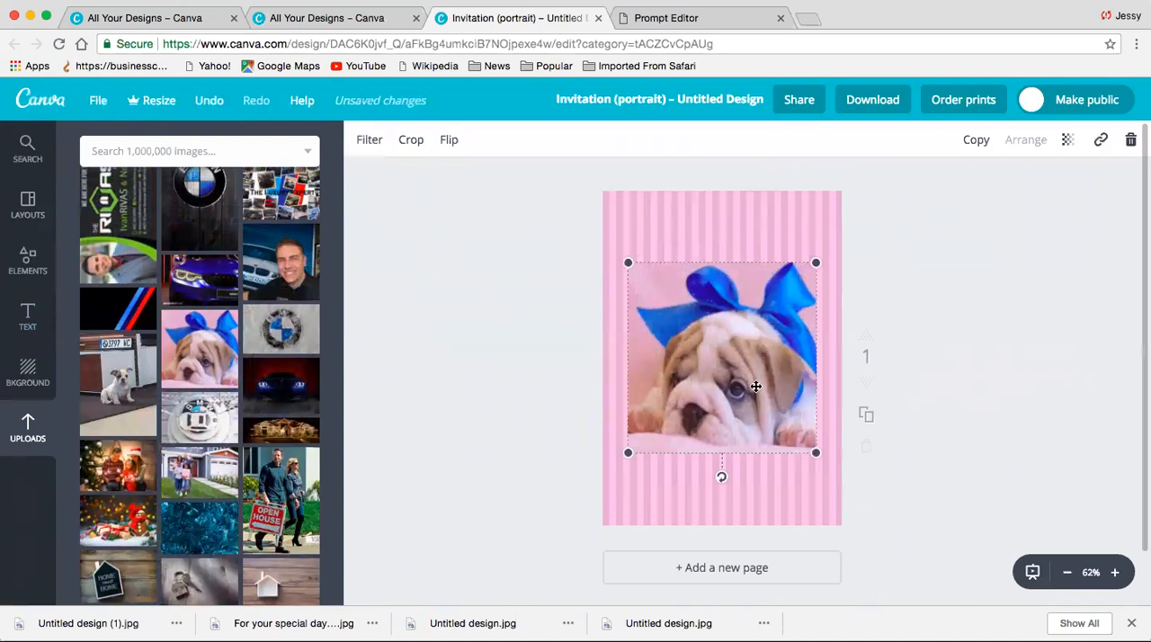
{"action": "left_click", "coordinate": [663, 483]}
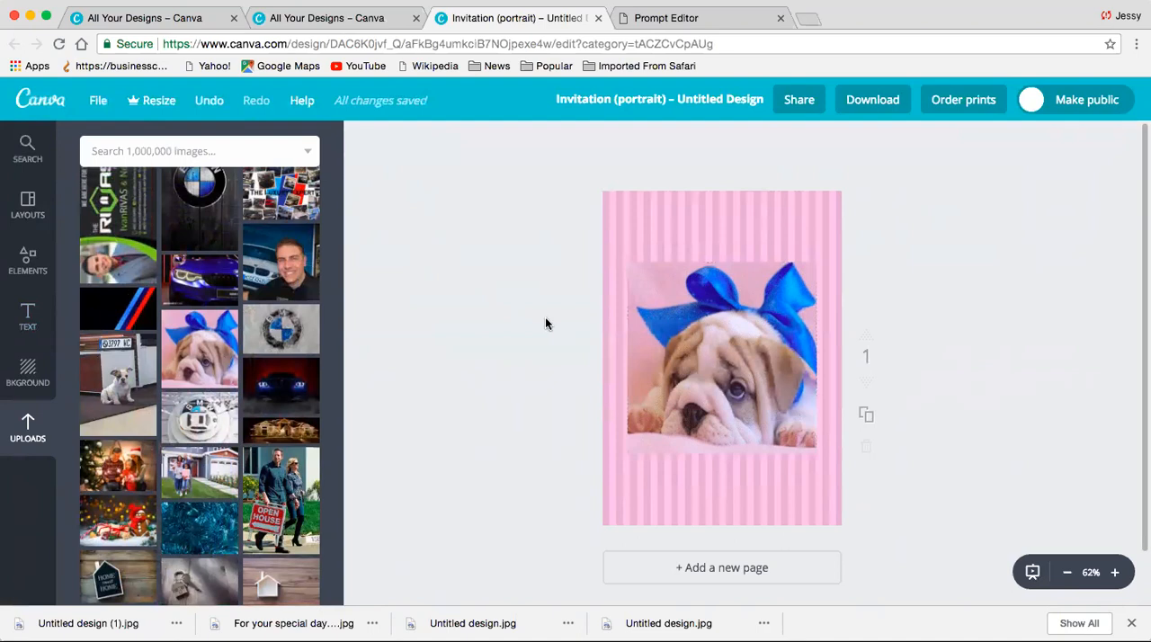
- Download the puppy invitation as a JPG and dismiss the sharing dialog
{"action": "left_click", "coordinate": [893, 106]}
{"action": "left_click", "coordinate": [953, 184]}
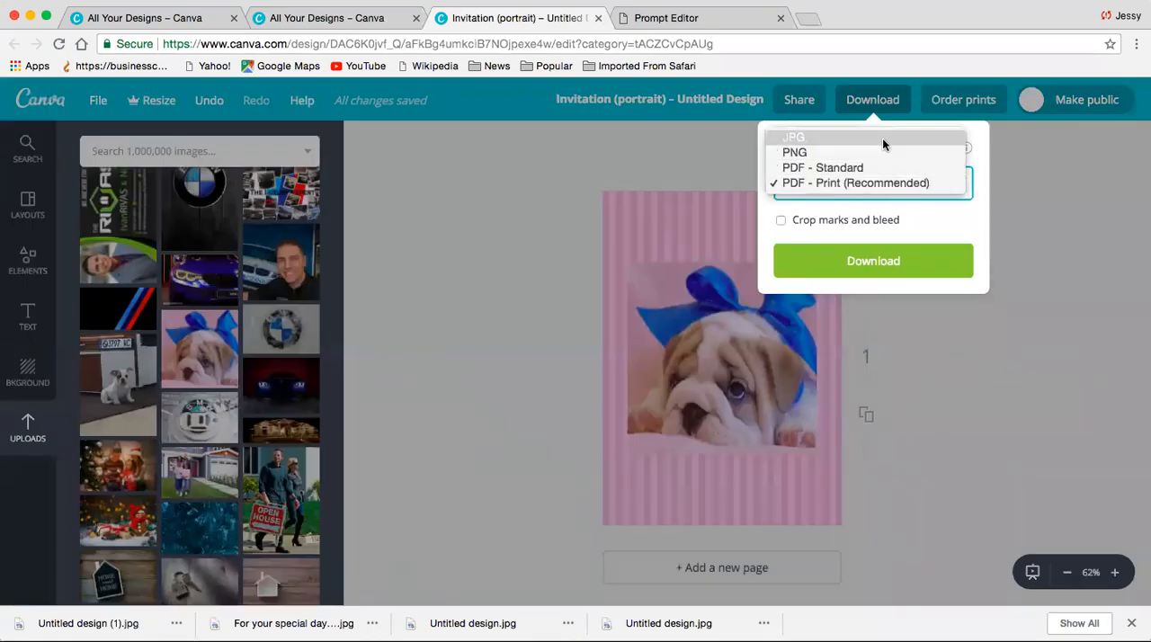
{"action": "left_click", "coordinate": [888, 141]}
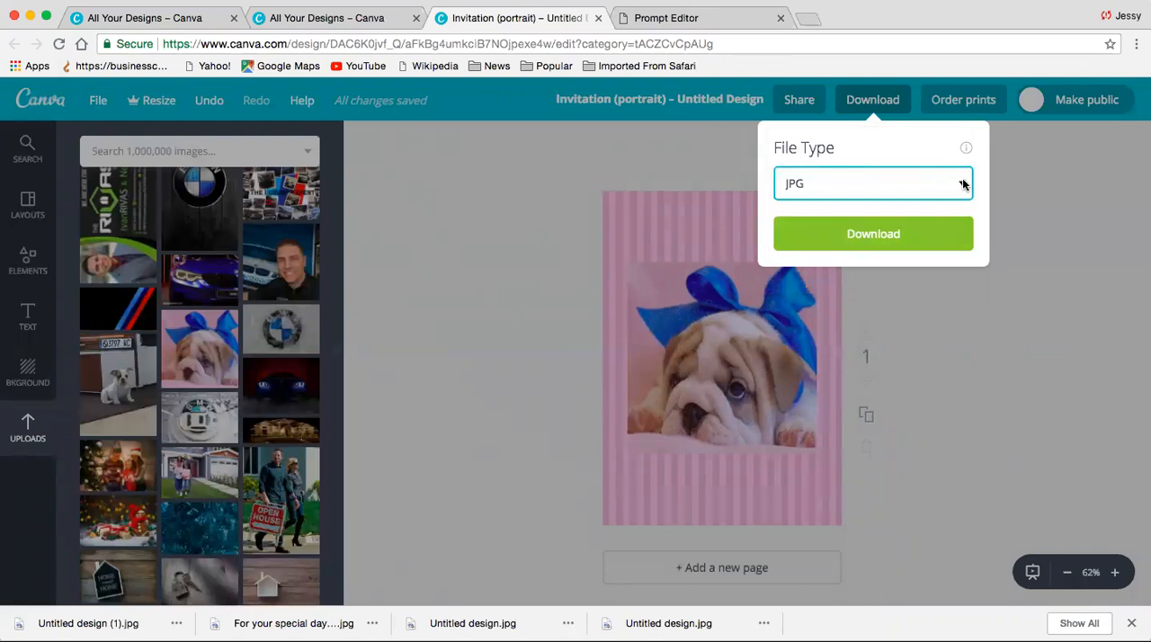
{"action": "left_click", "coordinate": [903, 239]}
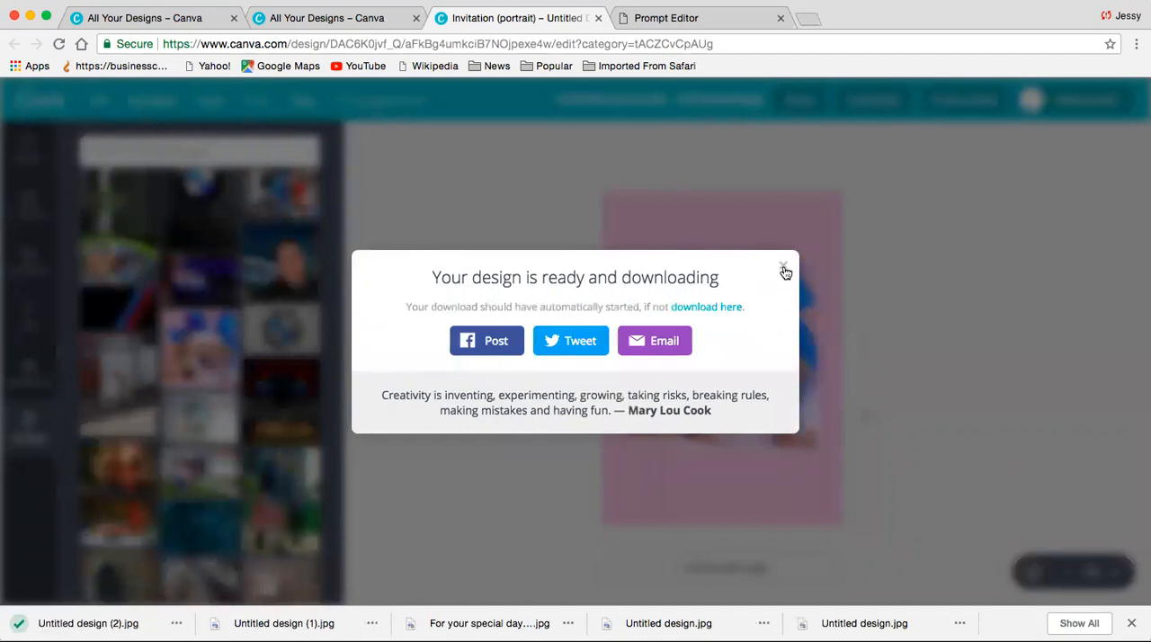
{"action": "left_click", "coordinate": [784, 270]}
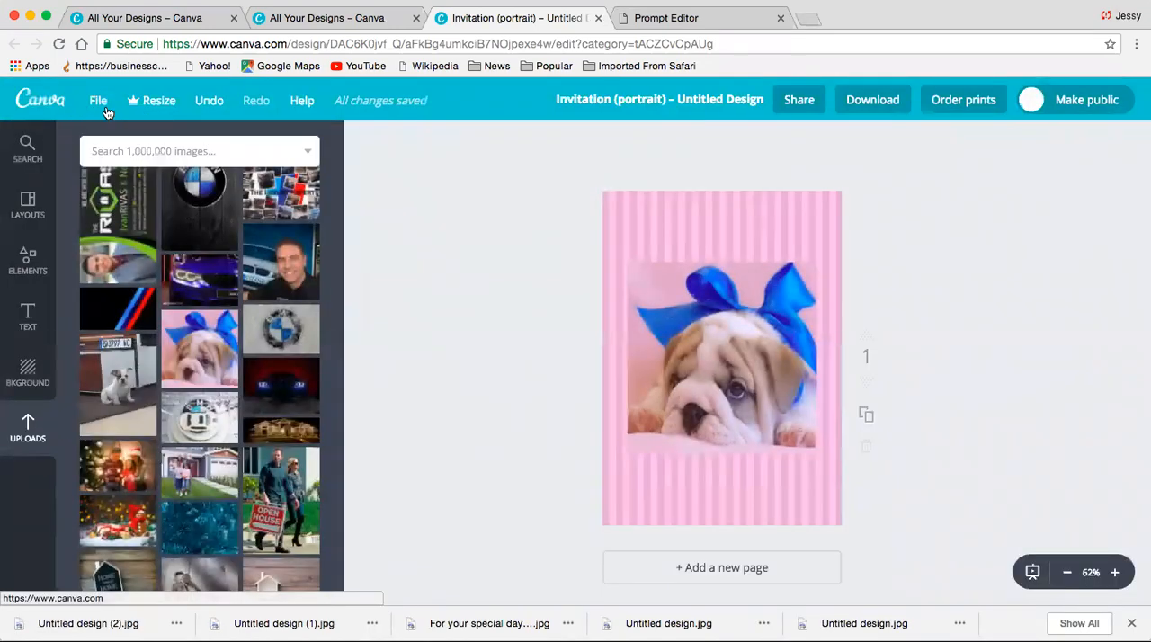
- Create another new Invitation (Portrait) design and apply the free pink vertical-striped background
{"action": "left_click", "coordinate": [65, 112]}
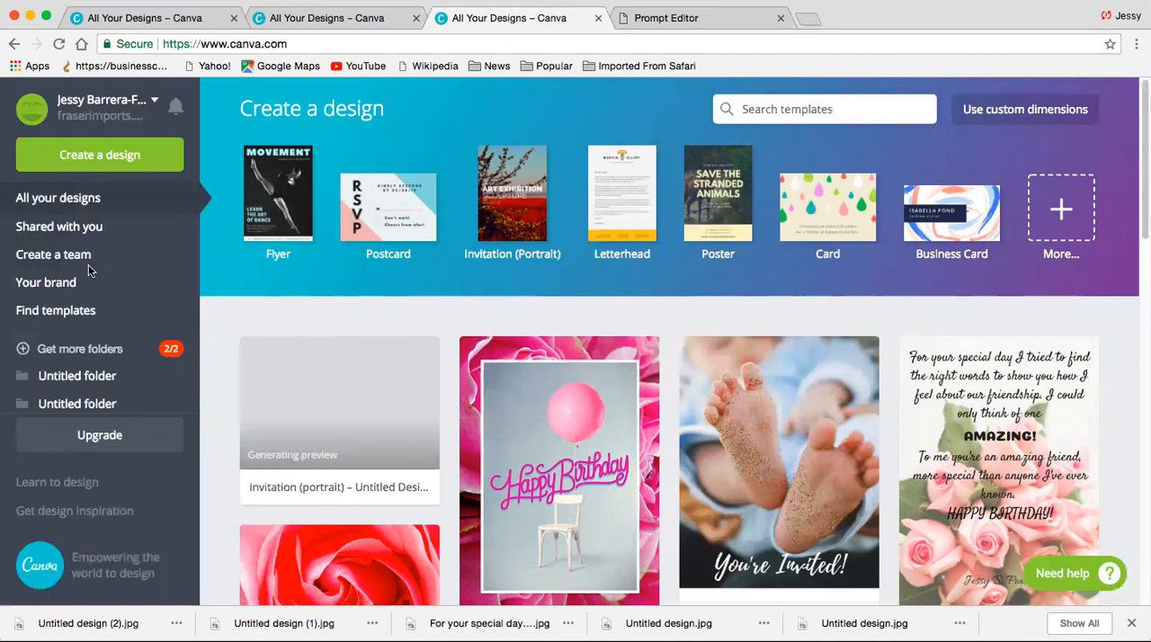
{"action": "left_click", "coordinate": [512, 217]}
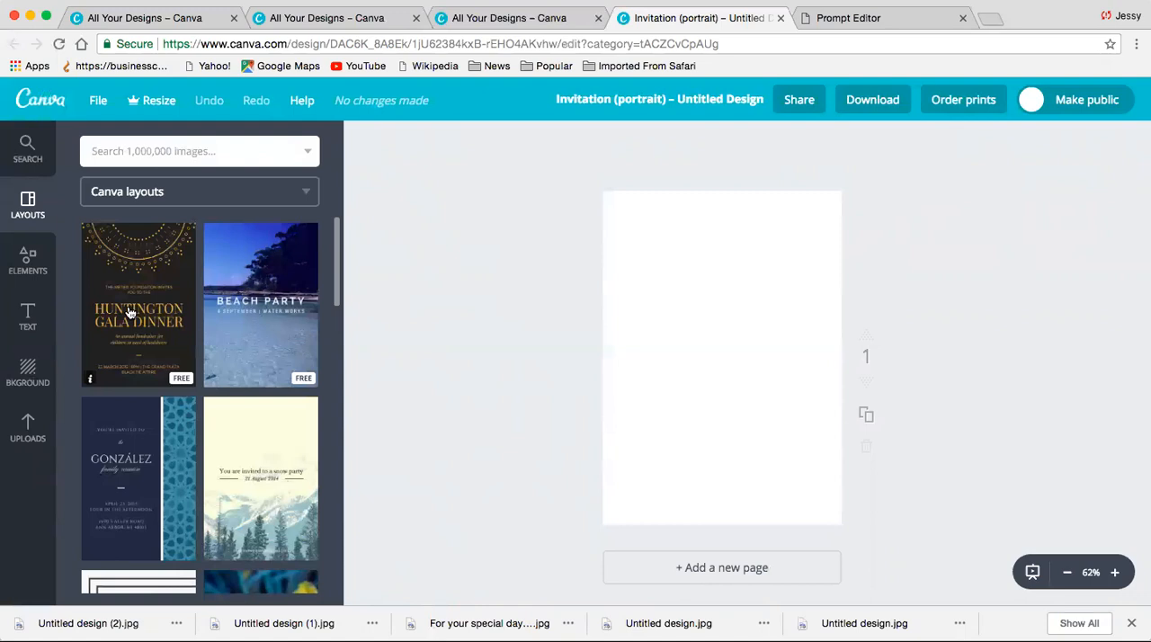
{"action": "left_click", "coordinate": [28, 375]}
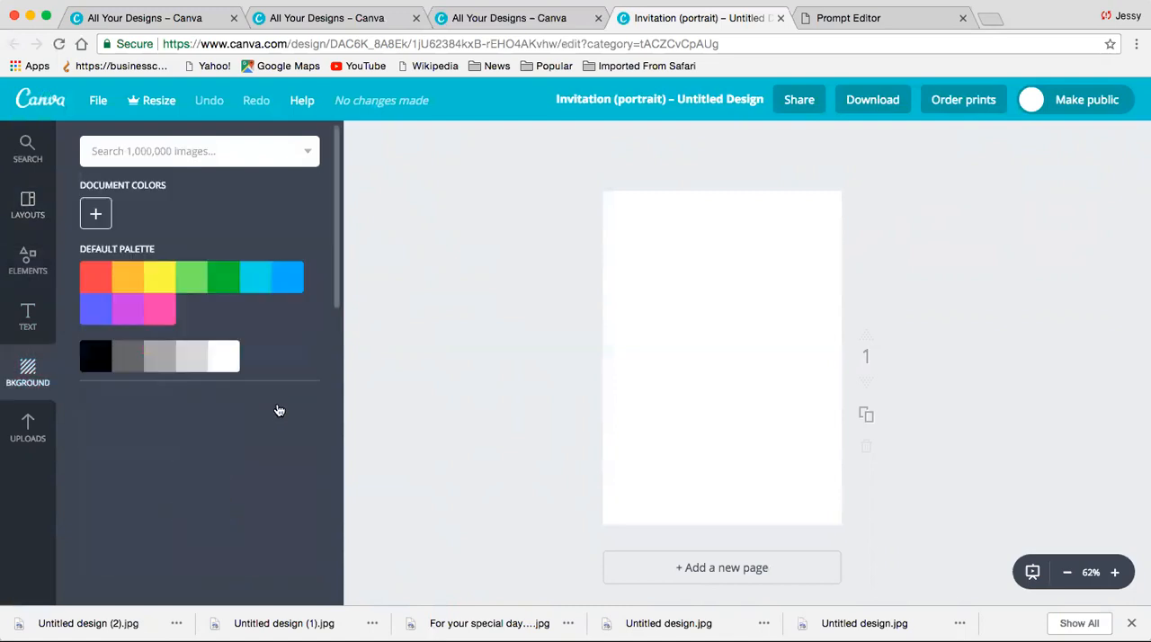
{"action": "left_click_drag", "start_coordinate": [338, 282], "coordinate": [327, 350]}
{"action": "left_click", "coordinate": [292, 441]}
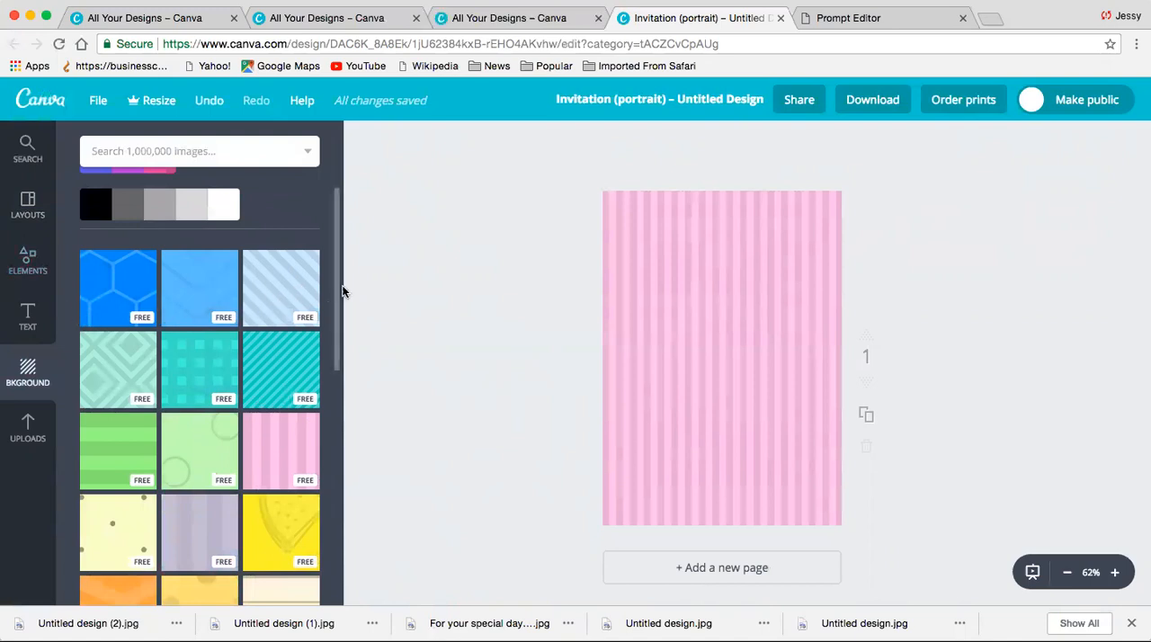
{"action": "scroll", "coordinate": [335, 288], "scroll_direction": "down", "scroll_amount": 1}
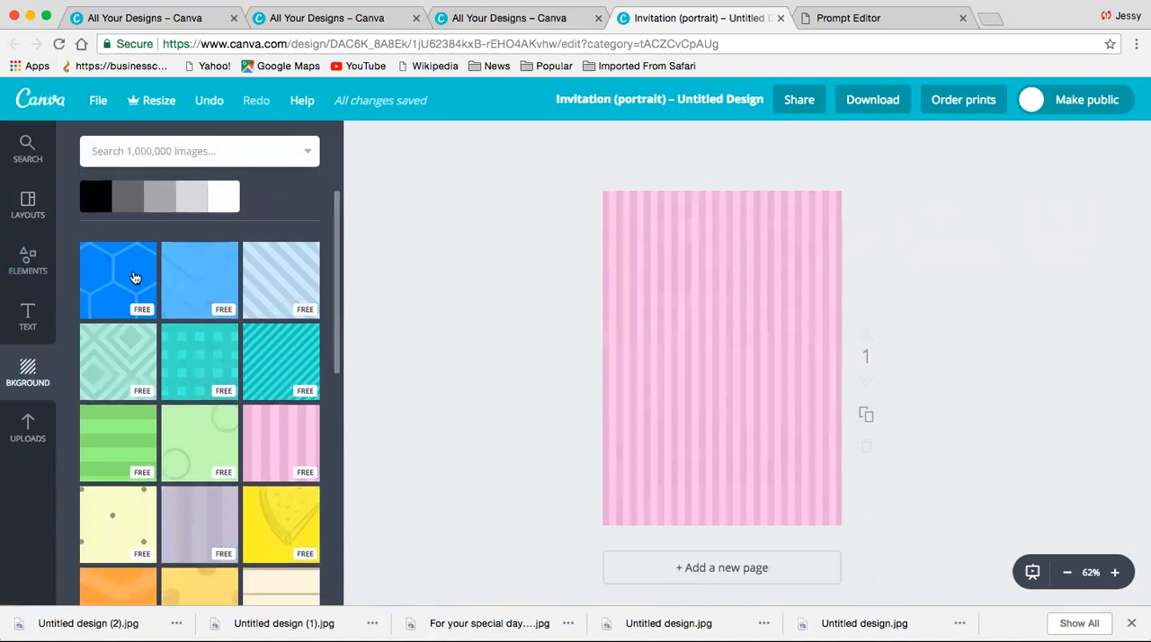
- Add the free "Happy BIRTHDAY" text combination to the striped page and colour it white
{"action": "left_click", "coordinate": [29, 324]}
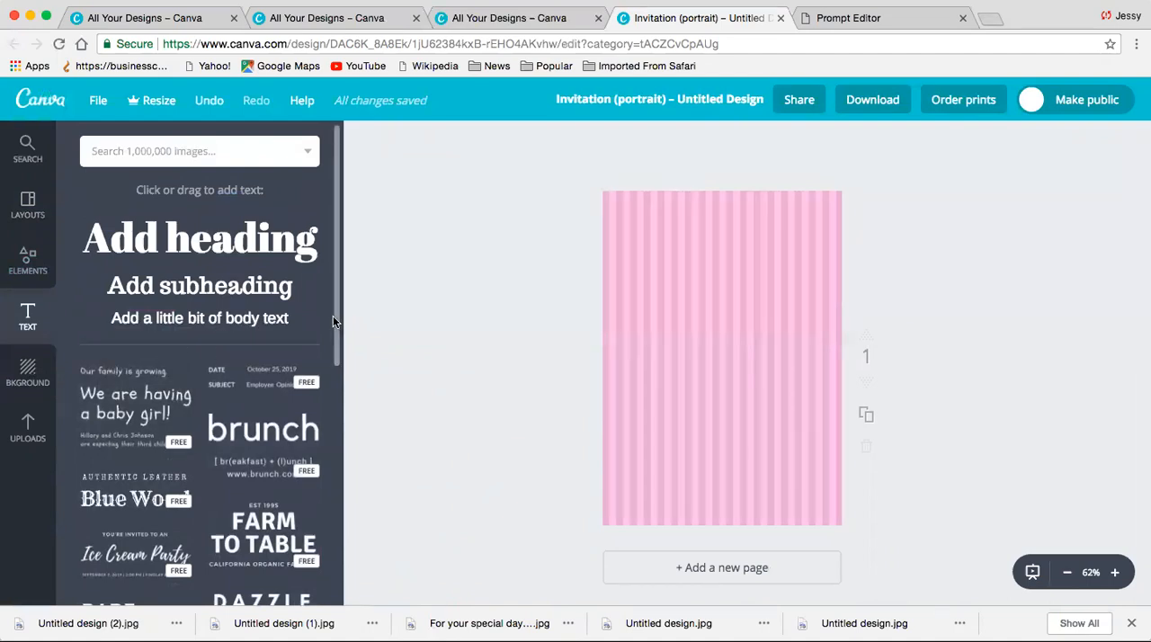
{"action": "scroll", "coordinate": [333, 360], "scroll_direction": "down", "scroll_amount": 3}
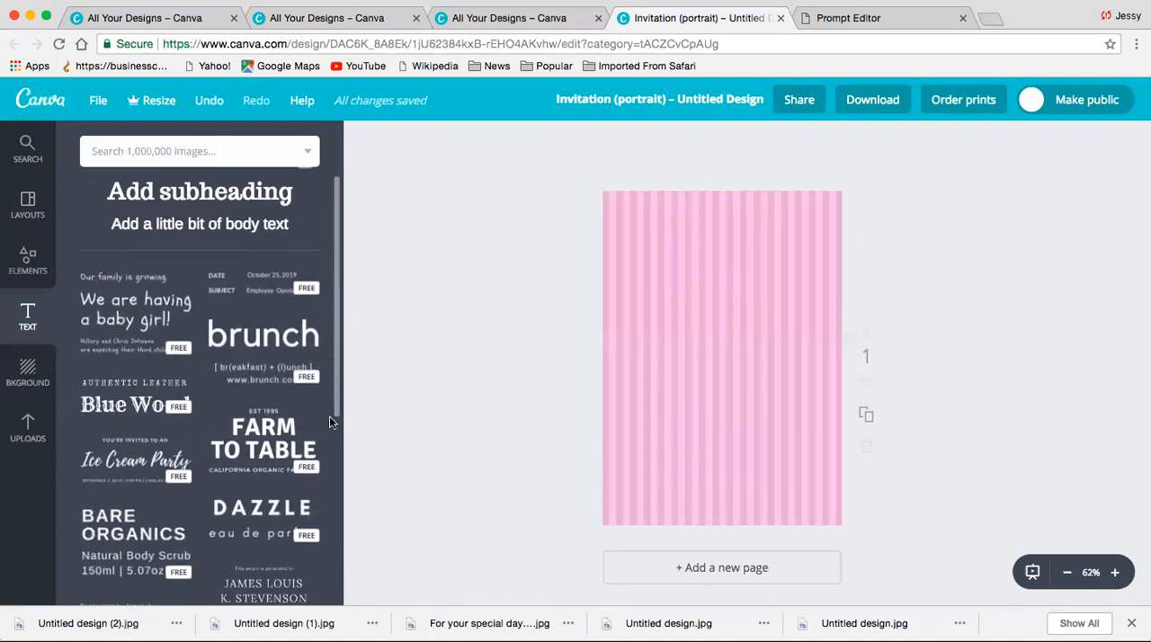
{"action": "scroll", "coordinate": [329, 422], "scroll_direction": "down", "scroll_amount": 4}
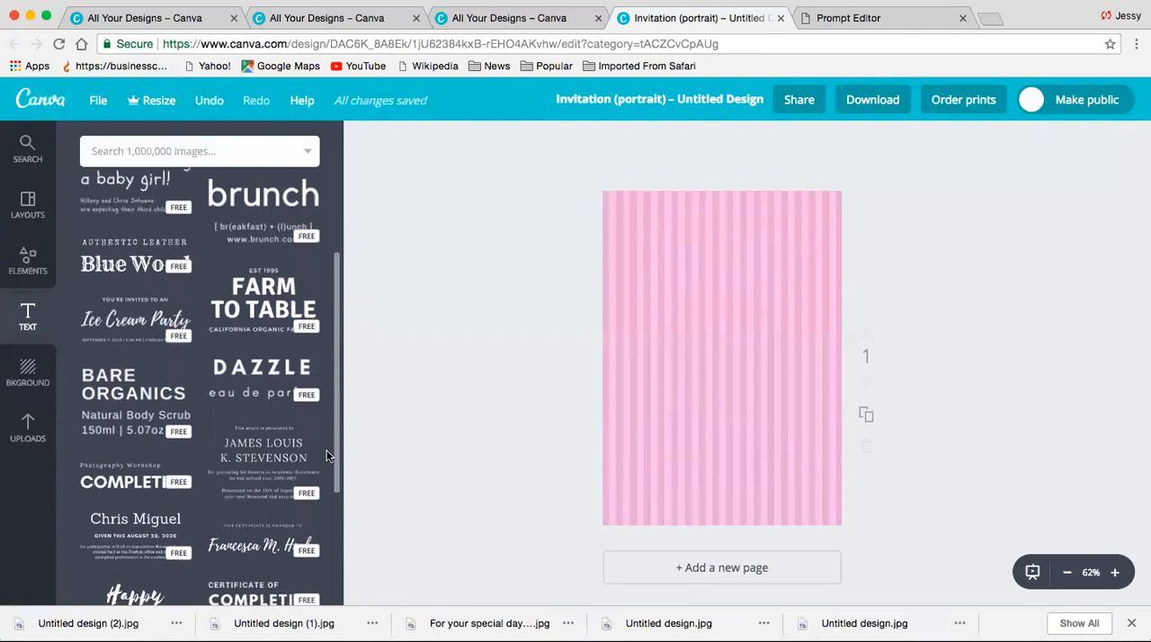
{"action": "scroll", "coordinate": [325, 449], "scroll_direction": "down", "scroll_amount": 1}
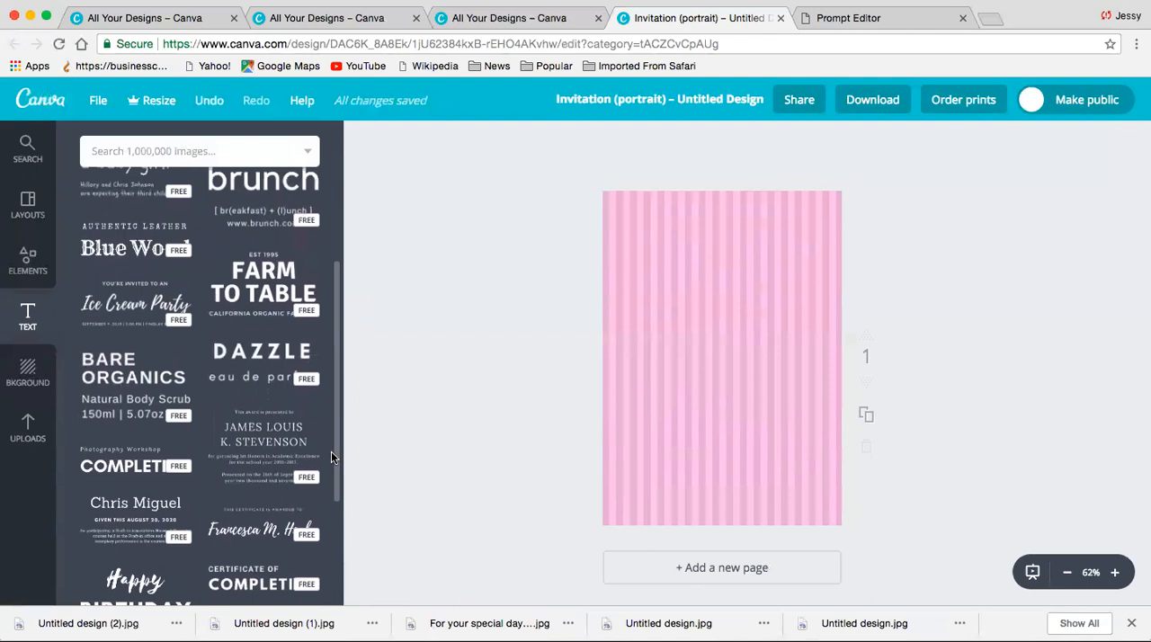
{"action": "scroll", "coordinate": [332, 485], "scroll_direction": "down", "scroll_amount": 3}
{"action": "scroll", "coordinate": [331, 517], "scroll_direction": "down", "scroll_amount": 2}
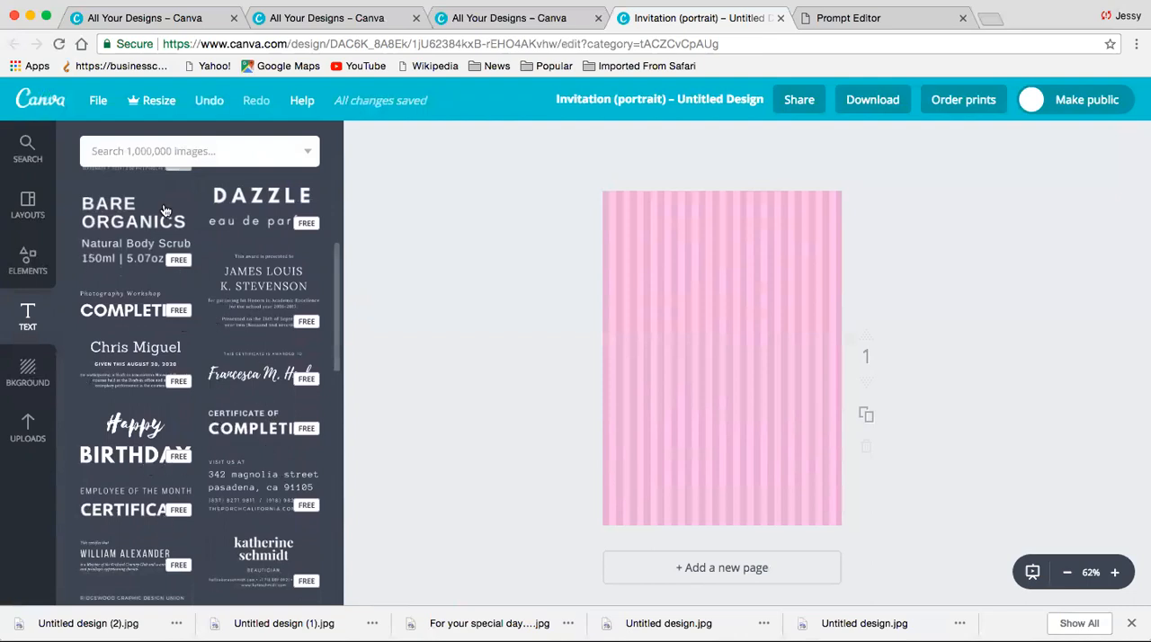
{"action": "left_click", "coordinate": [153, 460]}
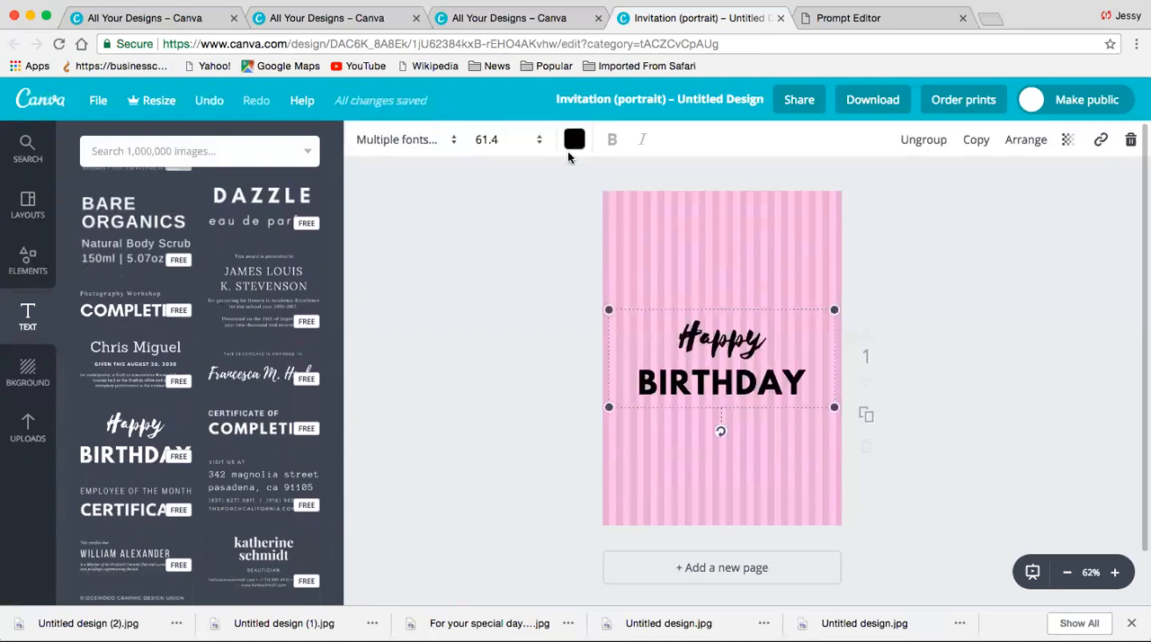
{"action": "left_click", "coordinate": [582, 142]}
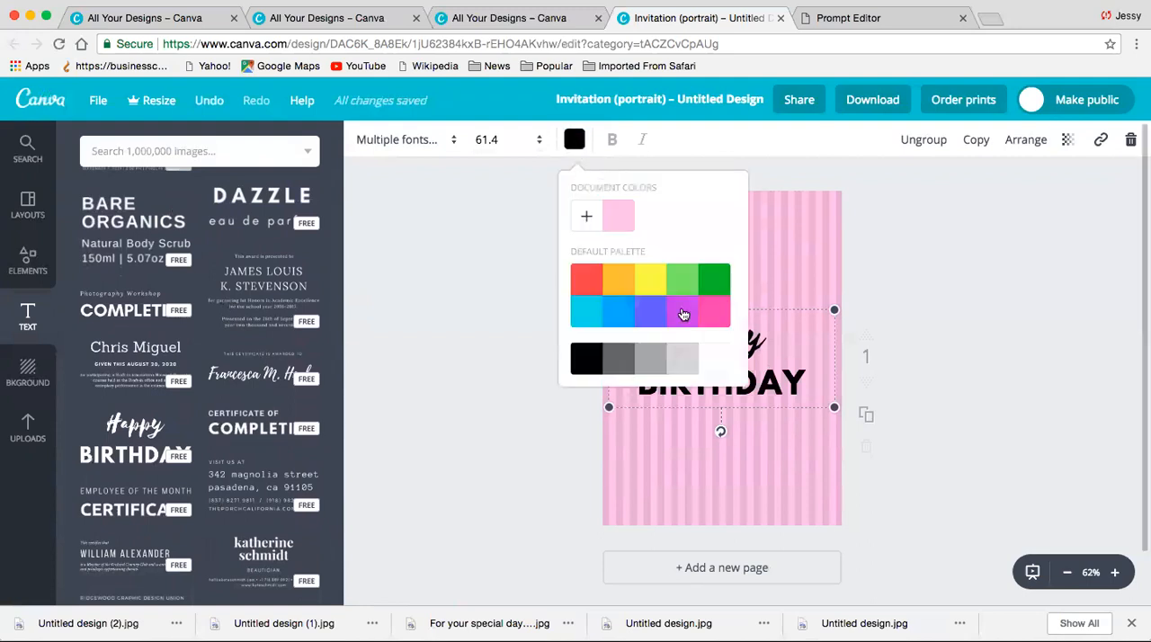
{"action": "left_click", "coordinate": [710, 351]}
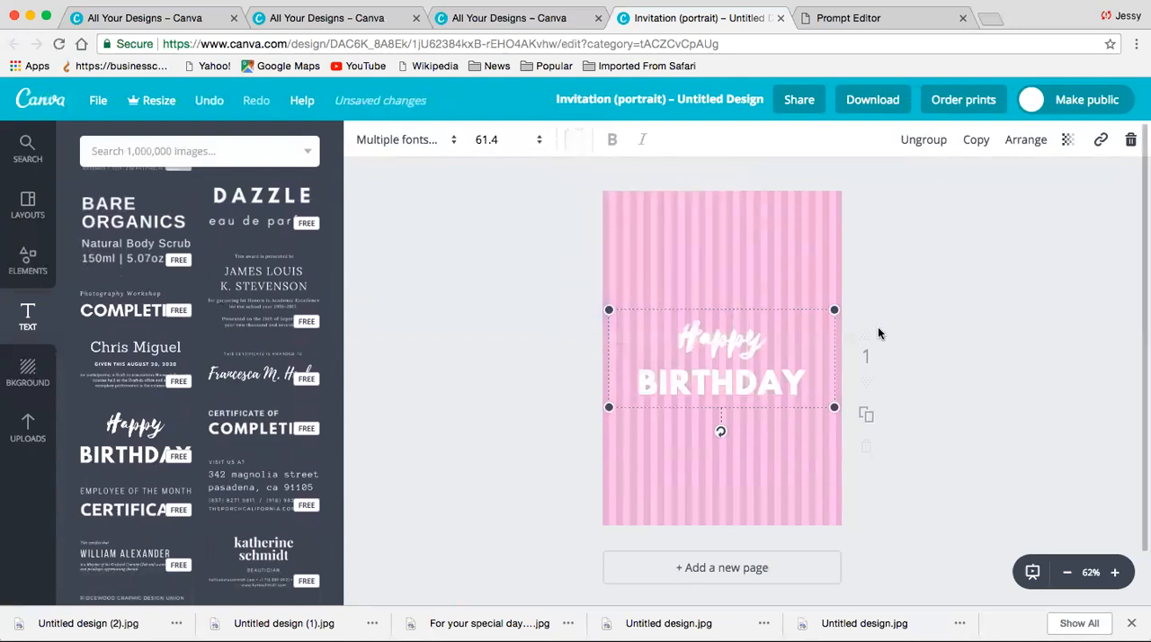
- Move the Happy Birthday lettering up to the upper part of the striped page, keeping it horizontally centred, and deselect it
{"action": "left_click", "coordinate": [766, 305]}
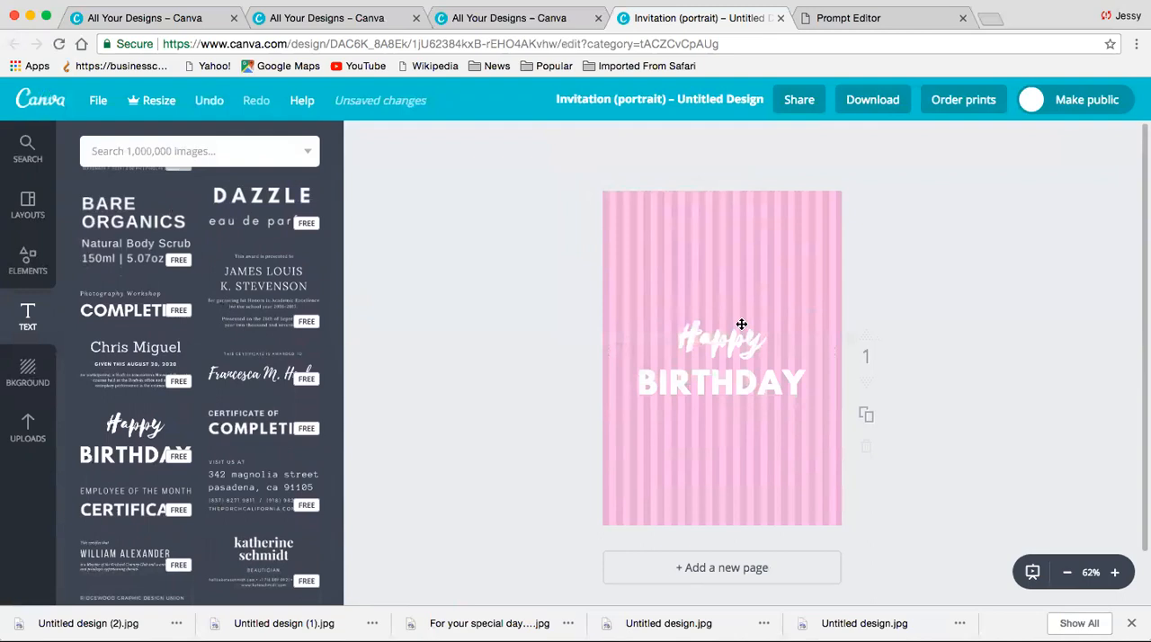
{"action": "left_click", "coordinate": [724, 315]}
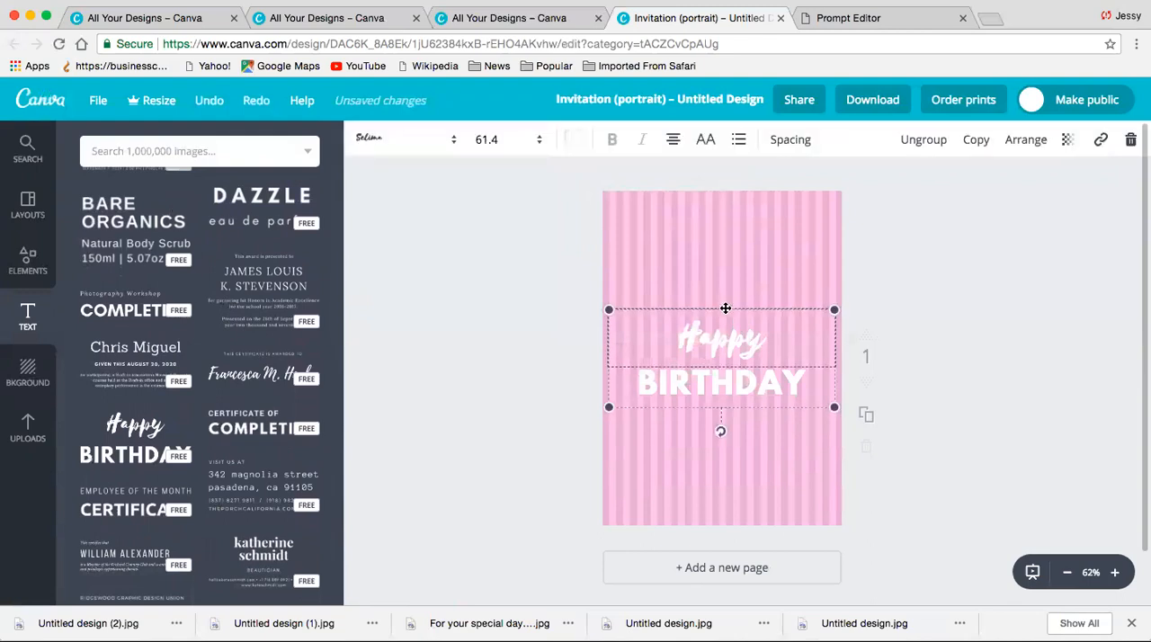
{"action": "left_click", "coordinate": [727, 284]}
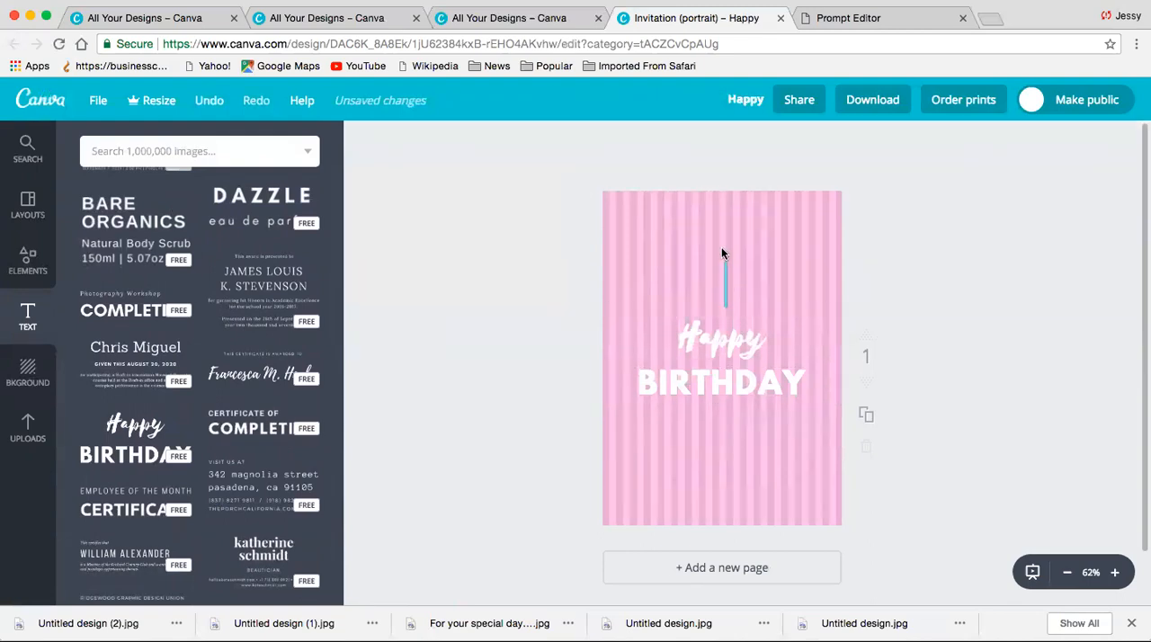
{"action": "left_click", "coordinate": [716, 324]}
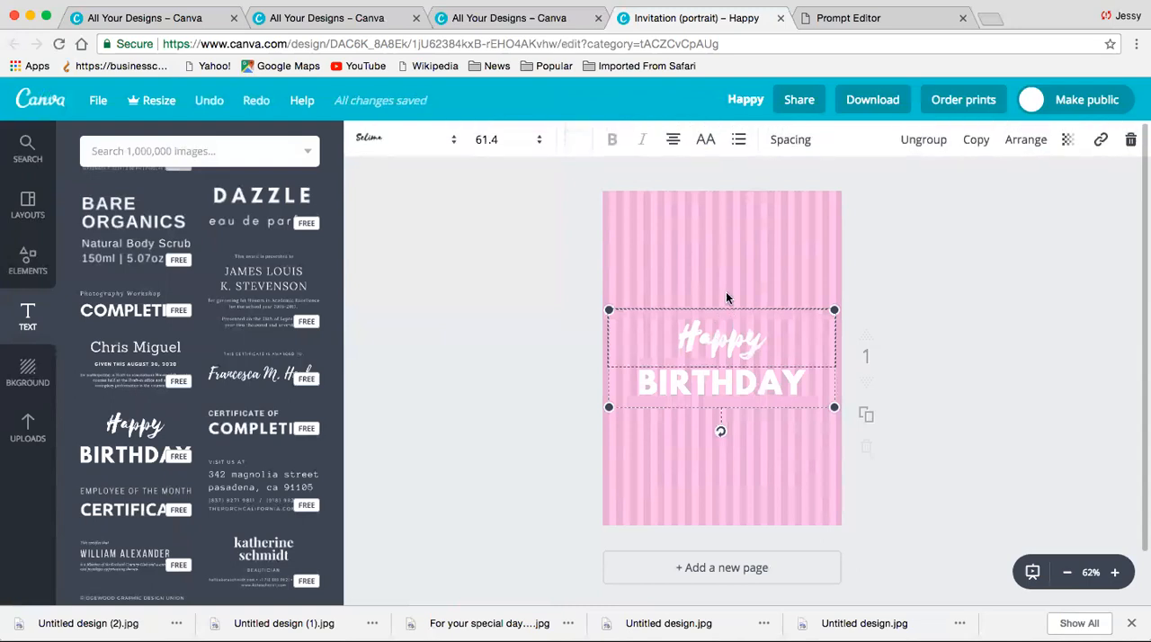
{"action": "left_click", "coordinate": [727, 297]}
{"action": "left_click", "coordinate": [714, 311]}
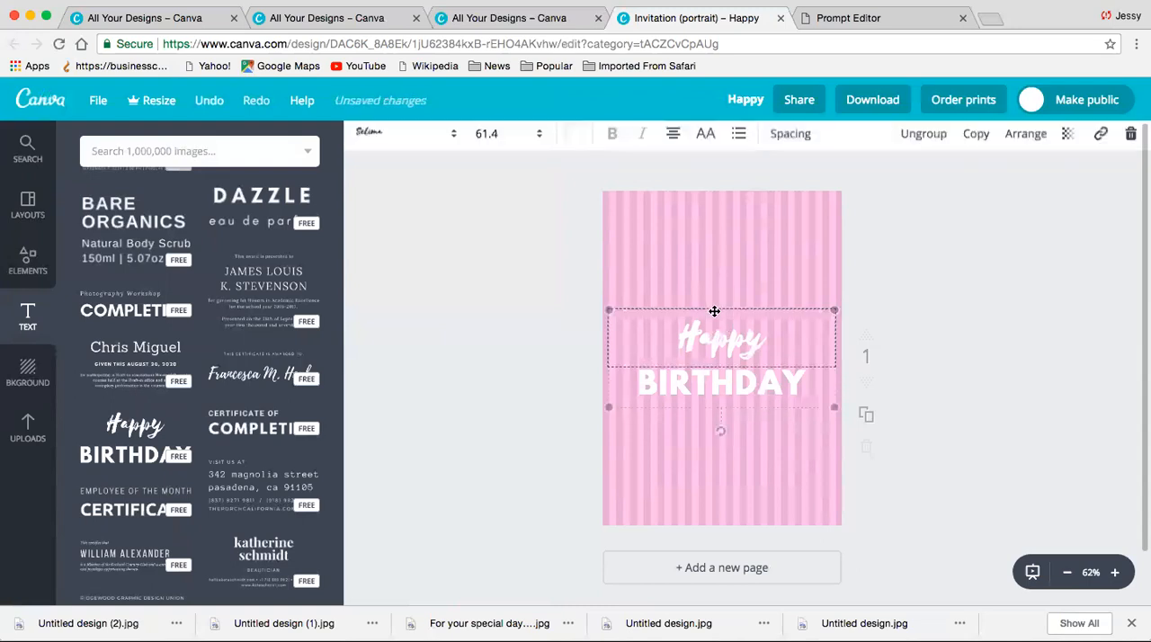
{"action": "left_click_drag", "start_coordinate": [714, 311], "coordinate": [712, 216]}
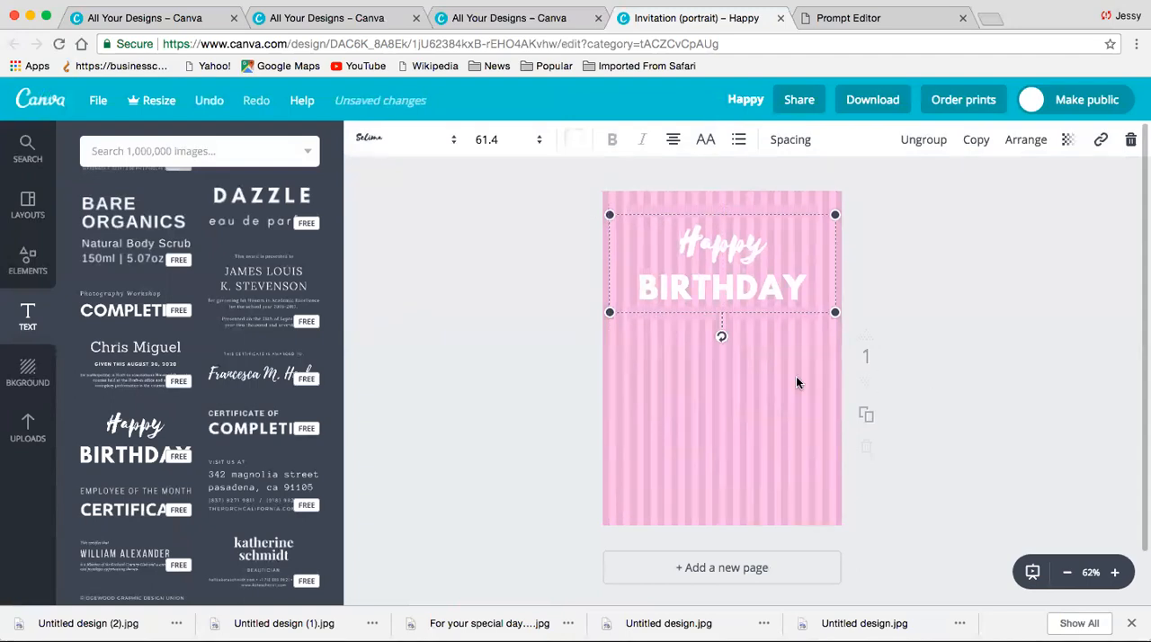
{"action": "left_click", "coordinate": [508, 339]}
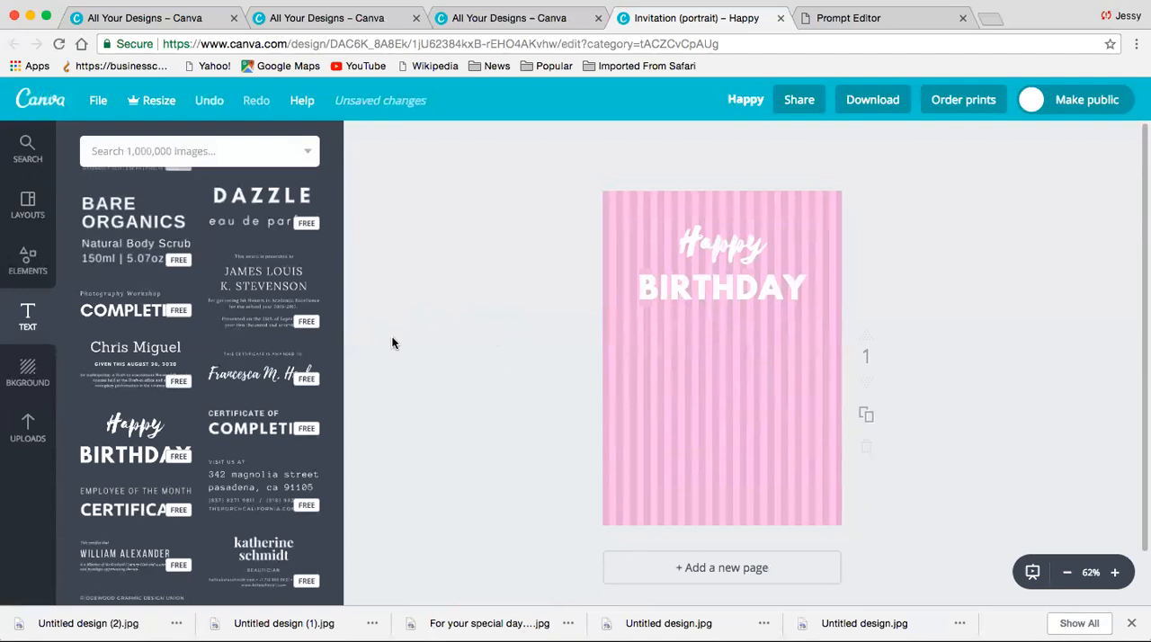
- Add a subheading below the Happy Birthday lettering reading "You have the cutest puppy ever!"
{"action": "left_click", "coordinate": [35, 334]}
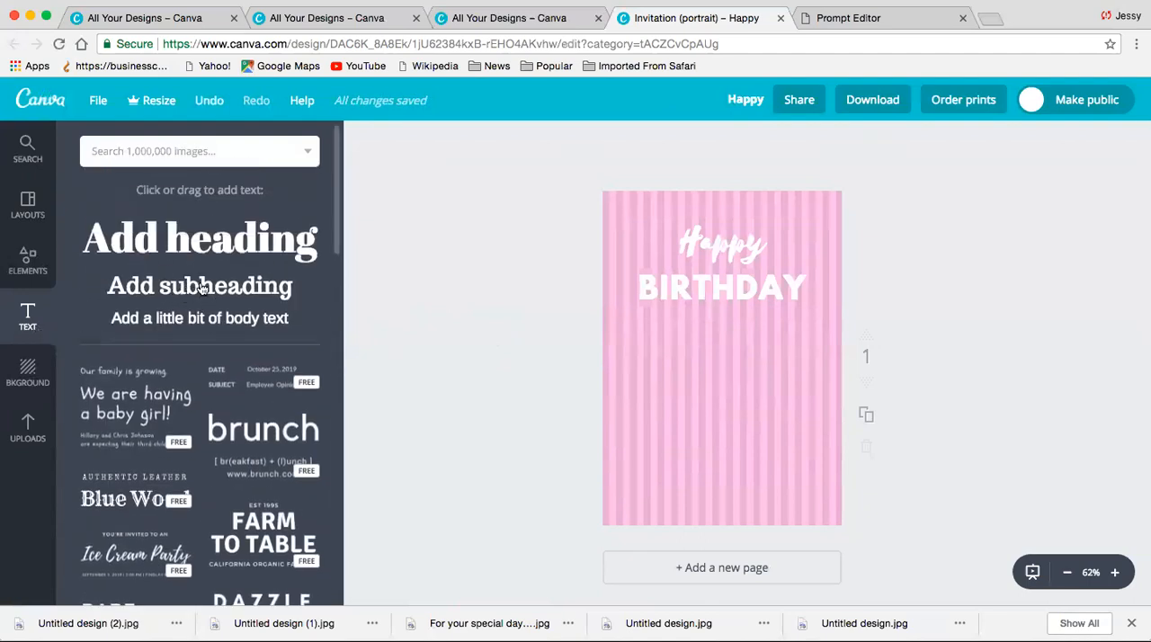
{"action": "left_click", "coordinate": [203, 286]}
{"action": "left_click", "coordinate": [727, 377]}
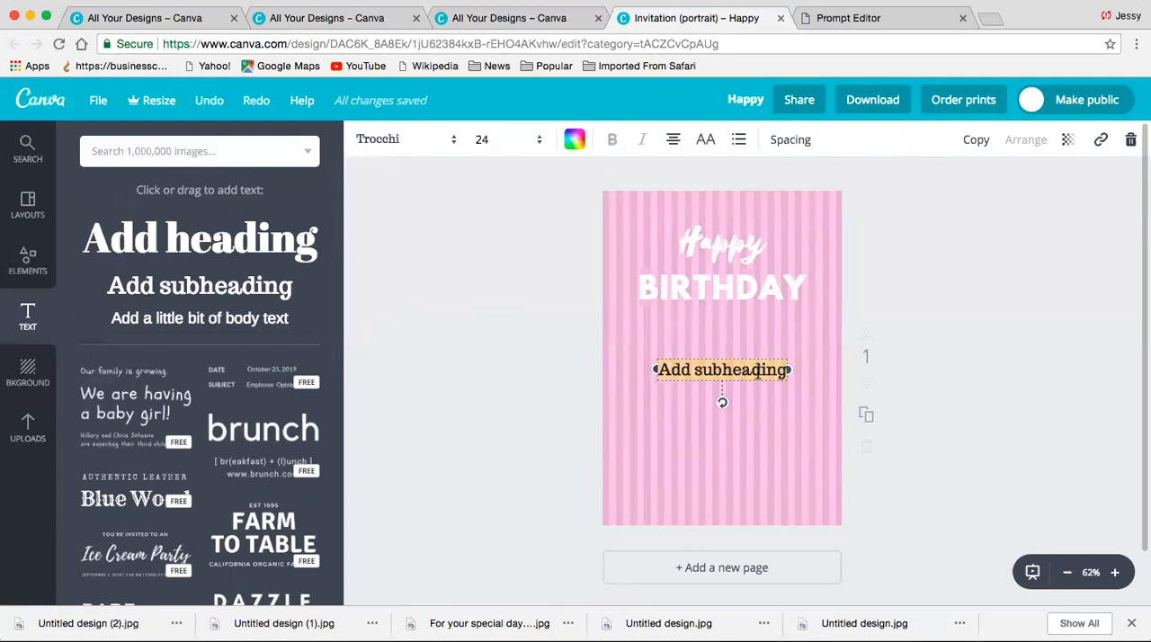
{"action": "type", "text": "You have t"}
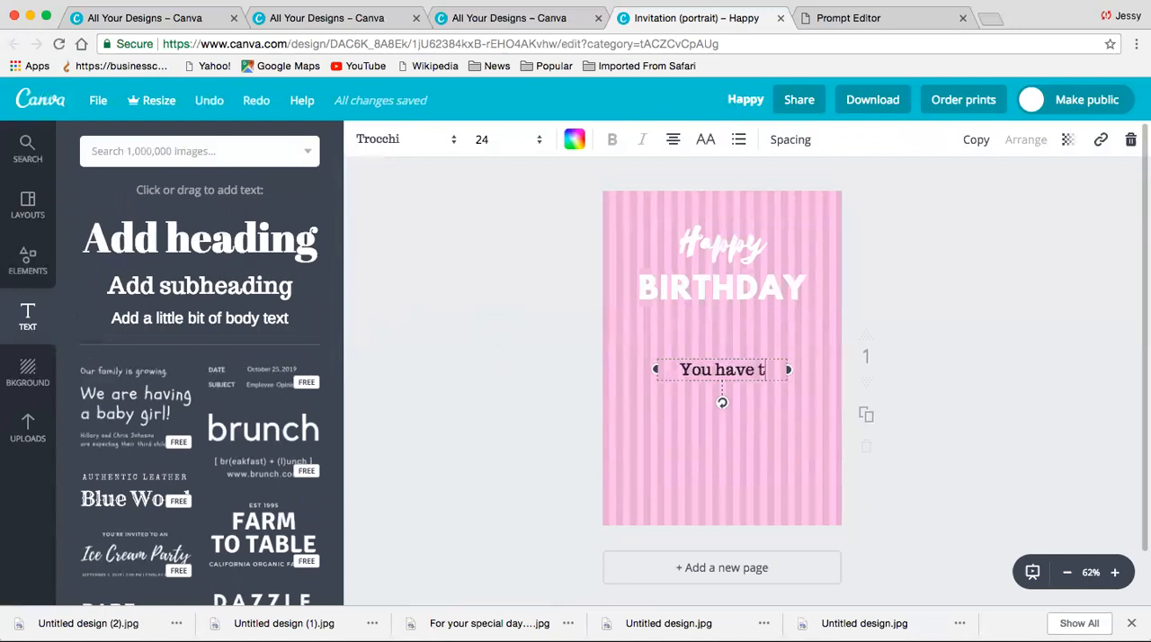
{"action": "type", "text": "he cutest"}
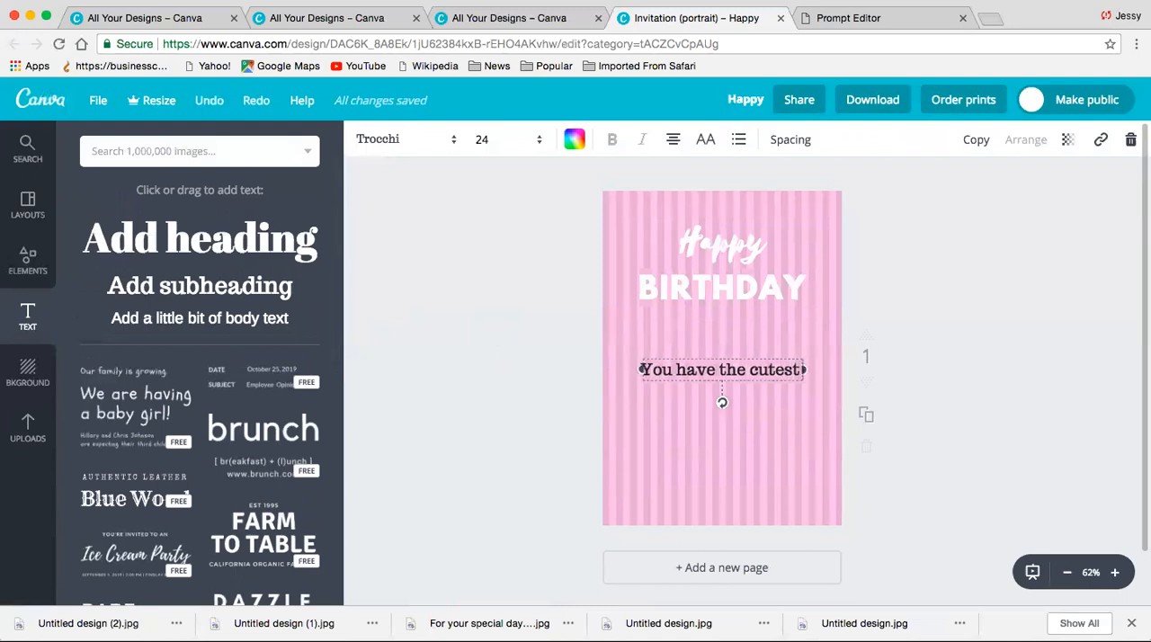
{"action": "type", "text": " puppy eye"}
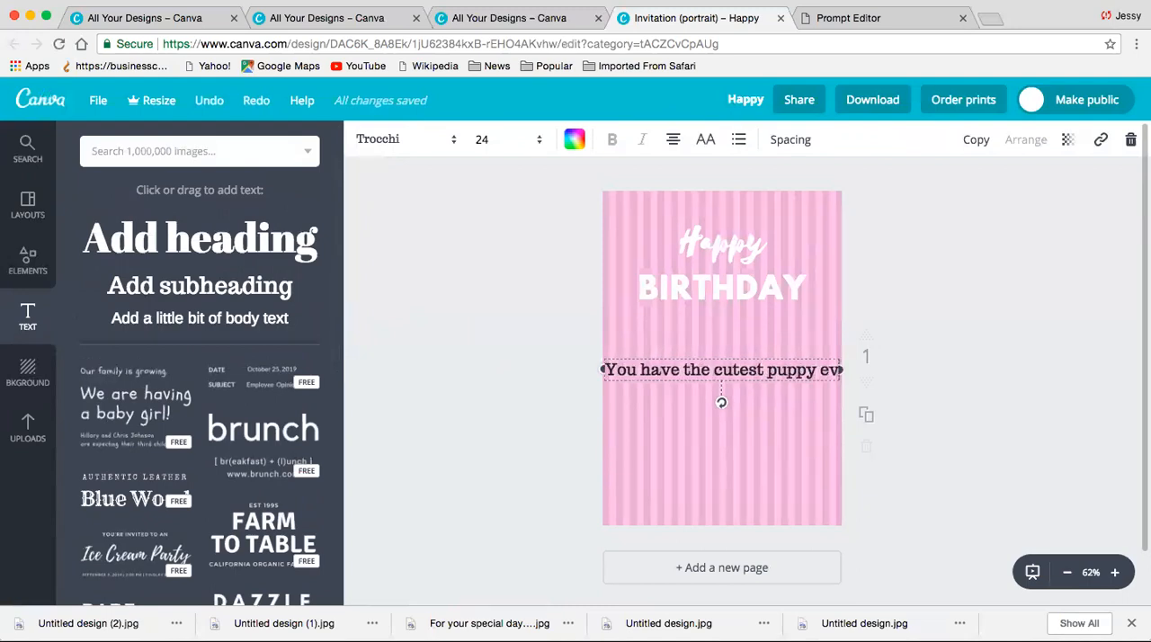
{"action": "type", "text": "r!"}
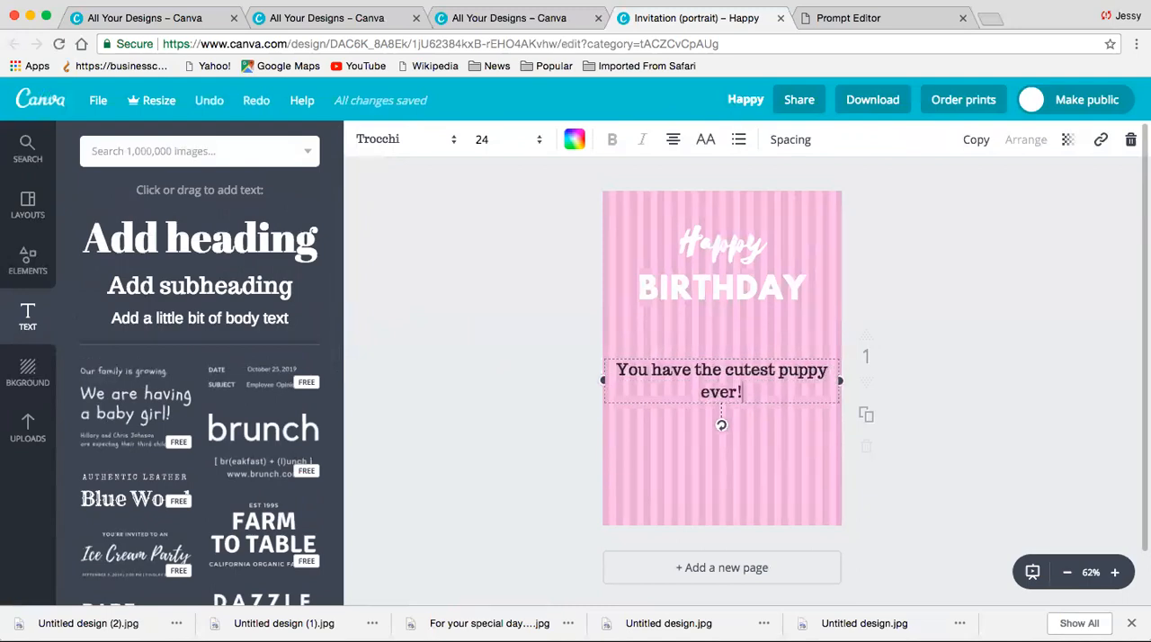
- Add a second line to the puppy message reading "Make sure to spoil her a little extra today!"
{"action": "key", "text": "Return"}
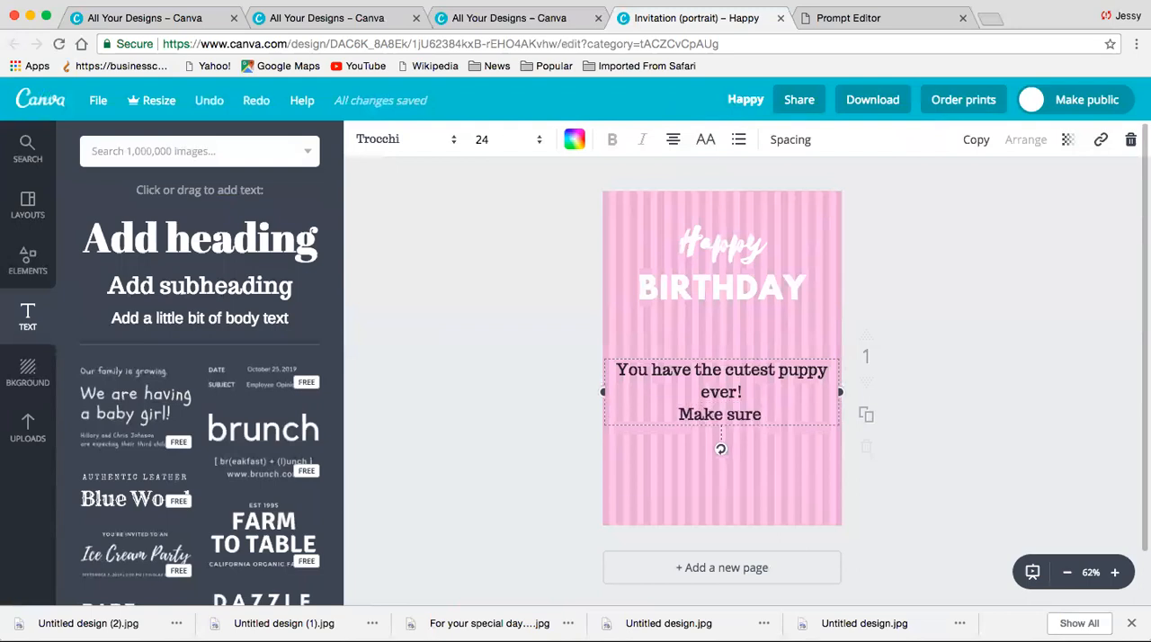
{"action": "type", "text": "opi"}
{"action": "key", "text": "BackSpace"}
{"action": "key", "text": "BackSpace"}
{"action": "key", "text": "BackSpace"}
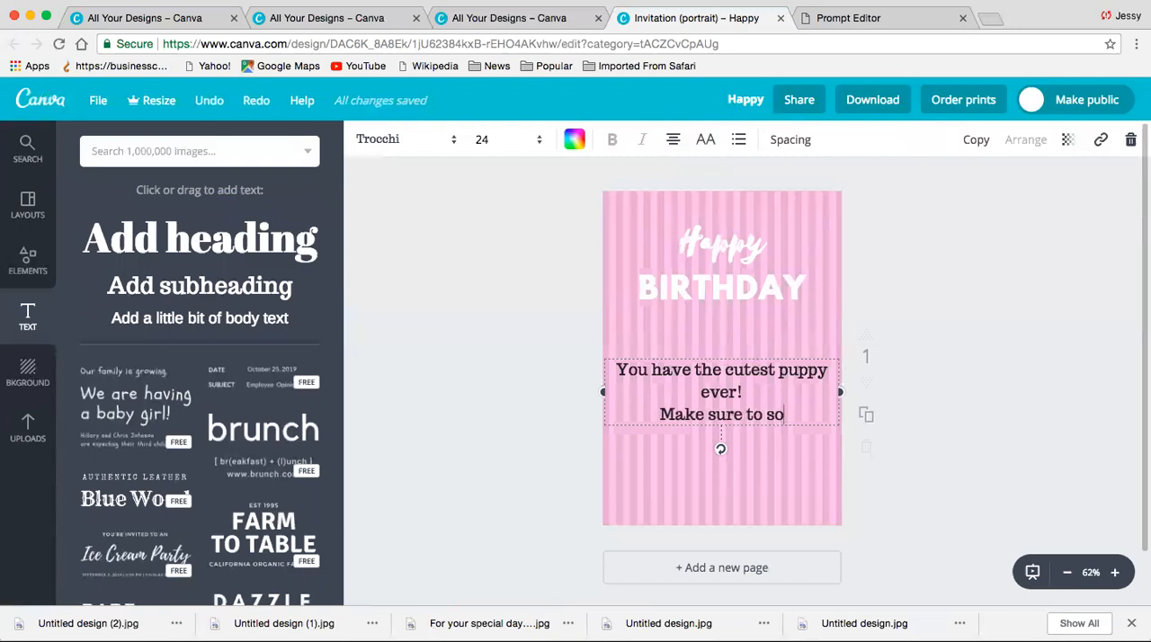
{"action": "type", "text": "poil"}
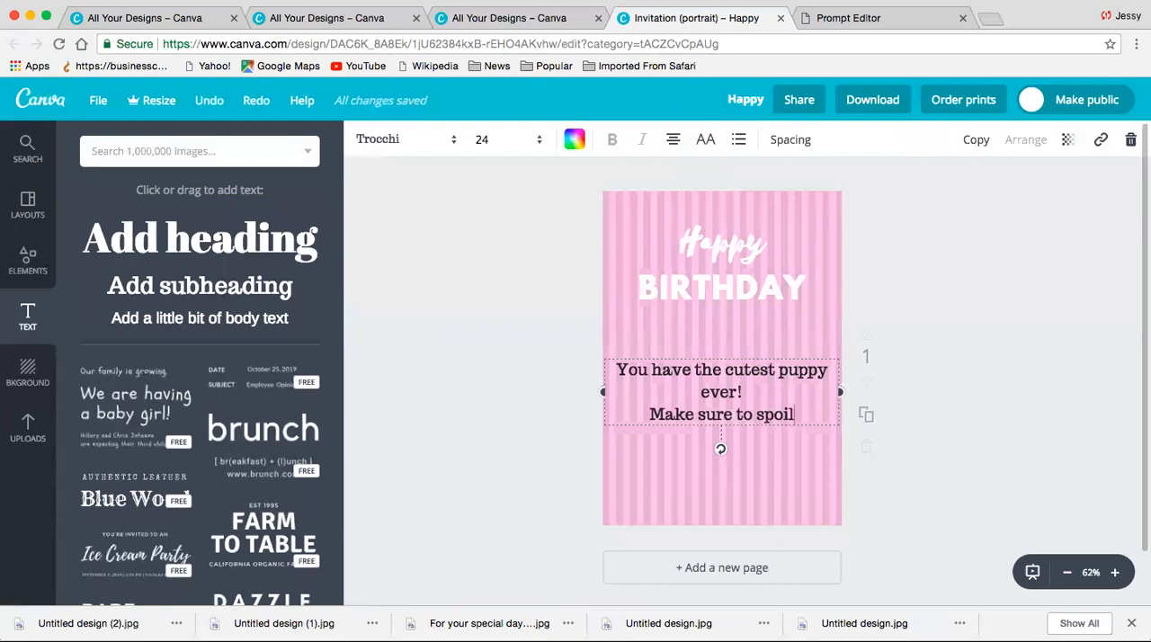
{"action": "type", "text": " her alitt"}
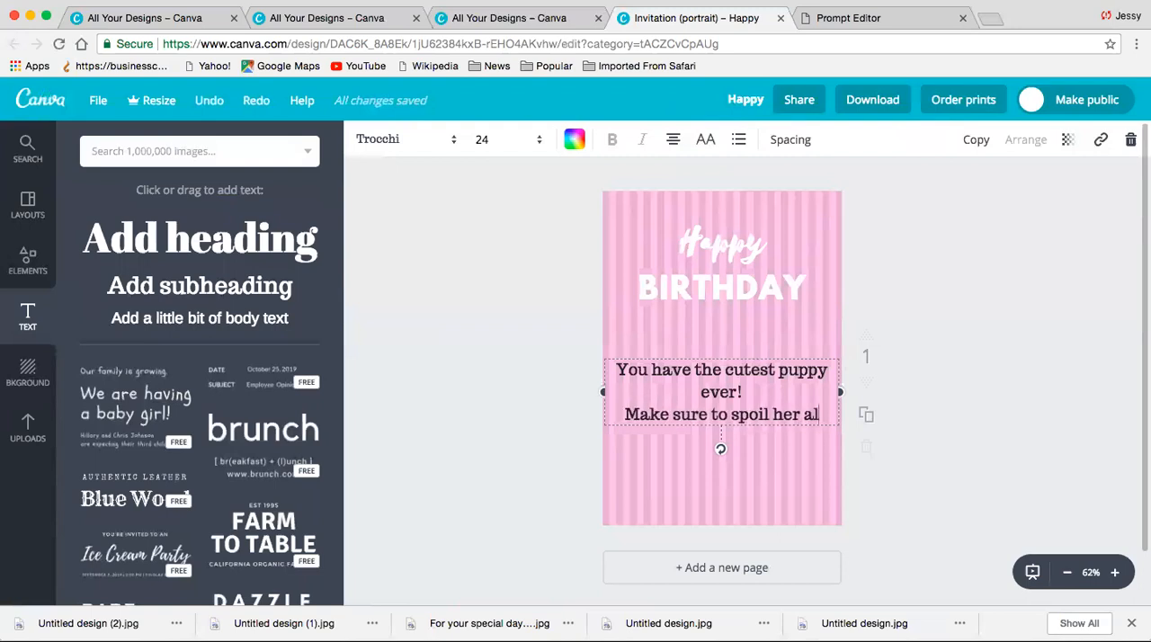
{"action": "key", "text": "BackSpace"}
{"action": "key", "text": "BackSpace"}
{"action": "key", "text": "BackSpace"}
{"action": "key", "text": "BackSpace"}
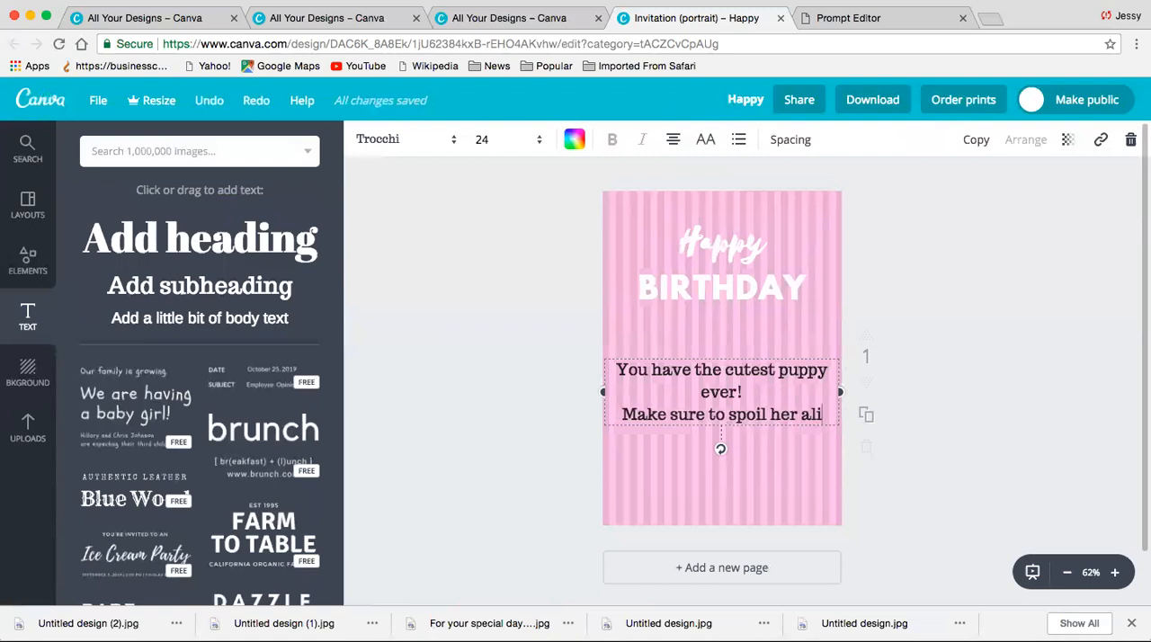
{"action": "type", "text": "littl"}
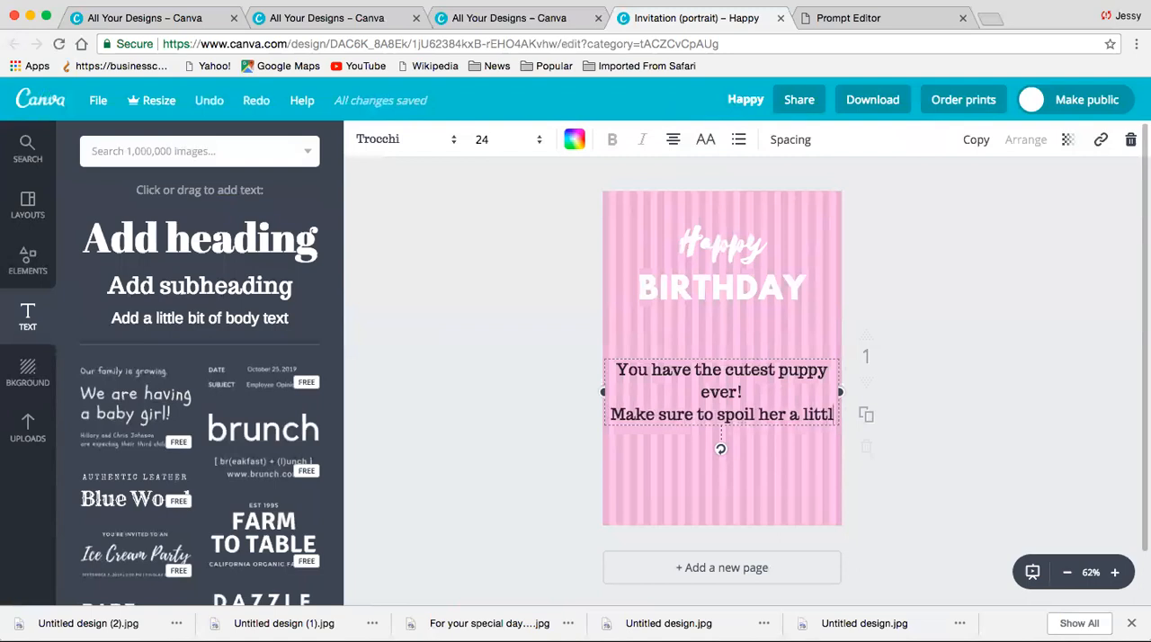
{"action": "type", "text": "e extra today!"}
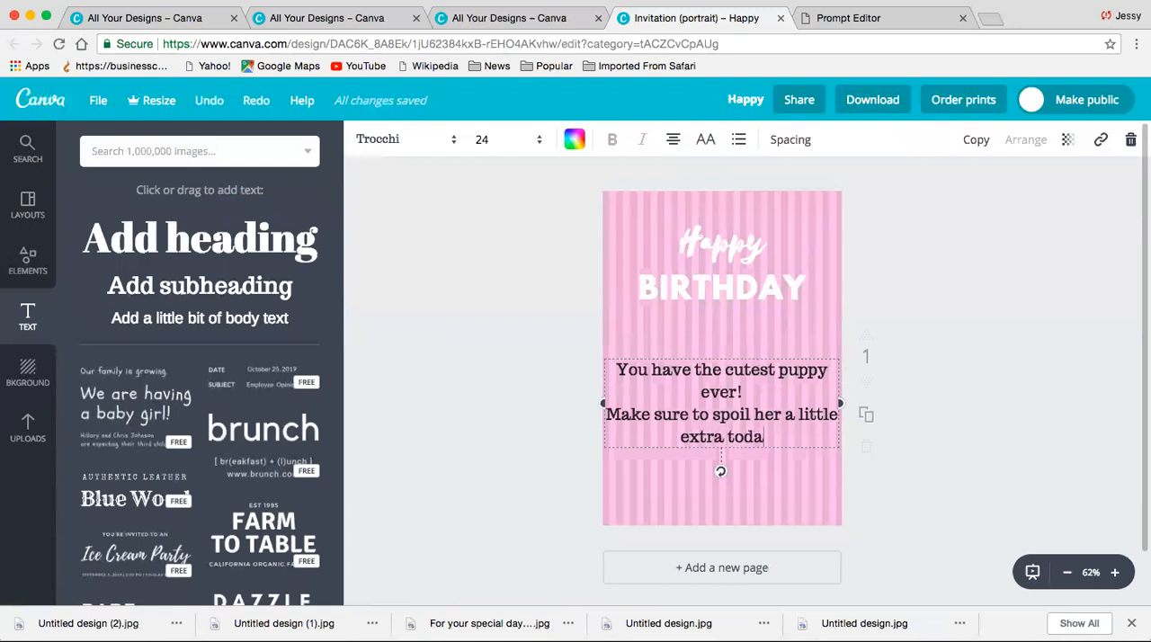
{"action": "left_click", "coordinate": [741, 420]}
{"action": "key", "text": "BackSpace"}
{"action": "type", "text": "p"}
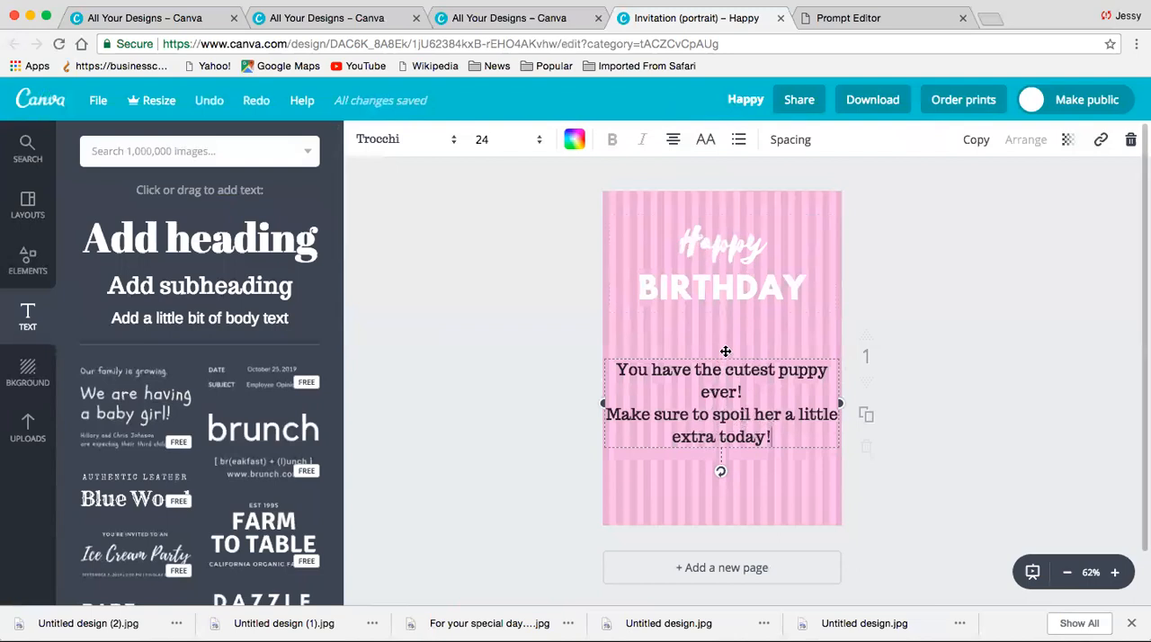
- Set the whole puppy message in the Selima font at size 28
{"action": "left_click_drag", "start_coordinate": [771, 436], "coordinate": [606, 414]}
{"action": "left_click", "coordinate": [659, 392]}
{"action": "left_click", "coordinate": [437, 139]}
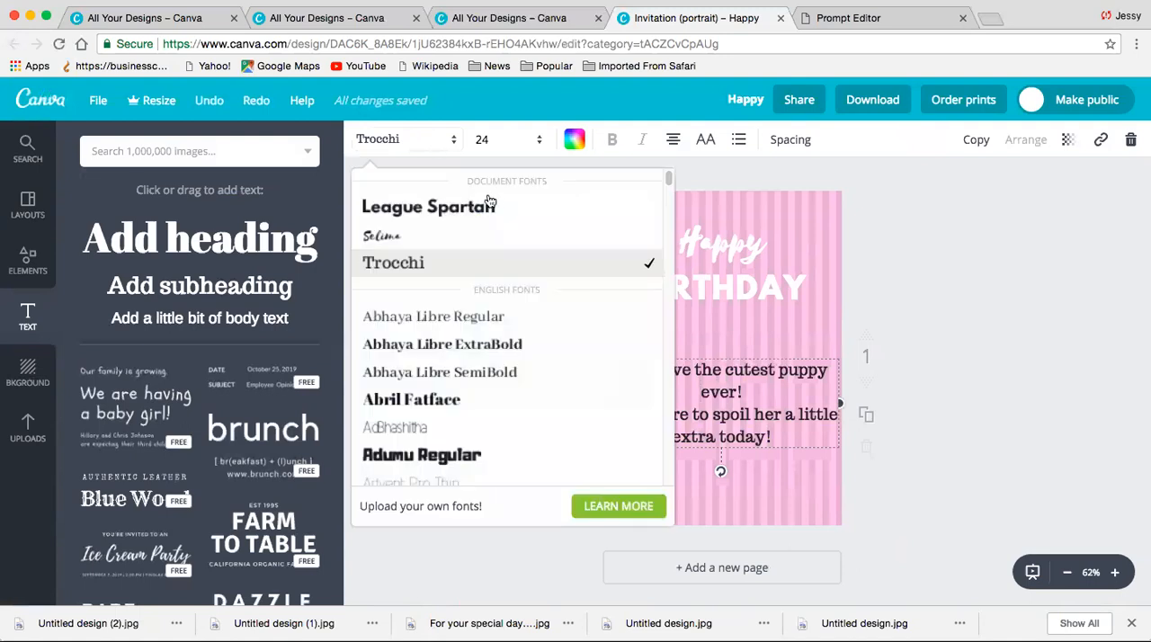
{"action": "left_click", "coordinate": [490, 237]}
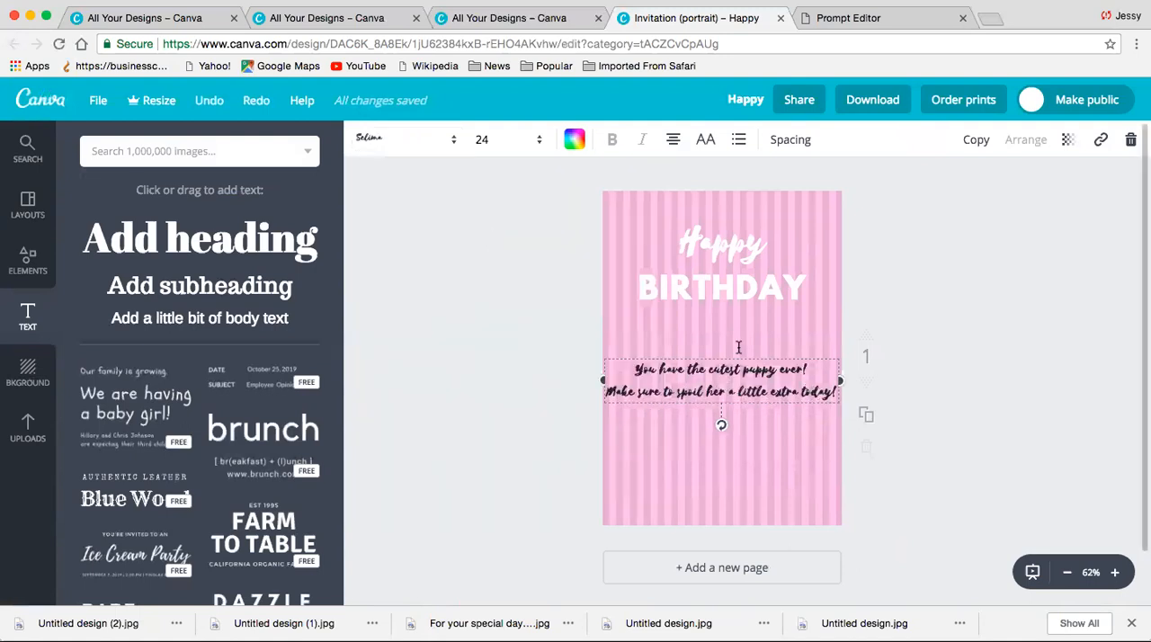
{"action": "left_click", "coordinate": [533, 139]}
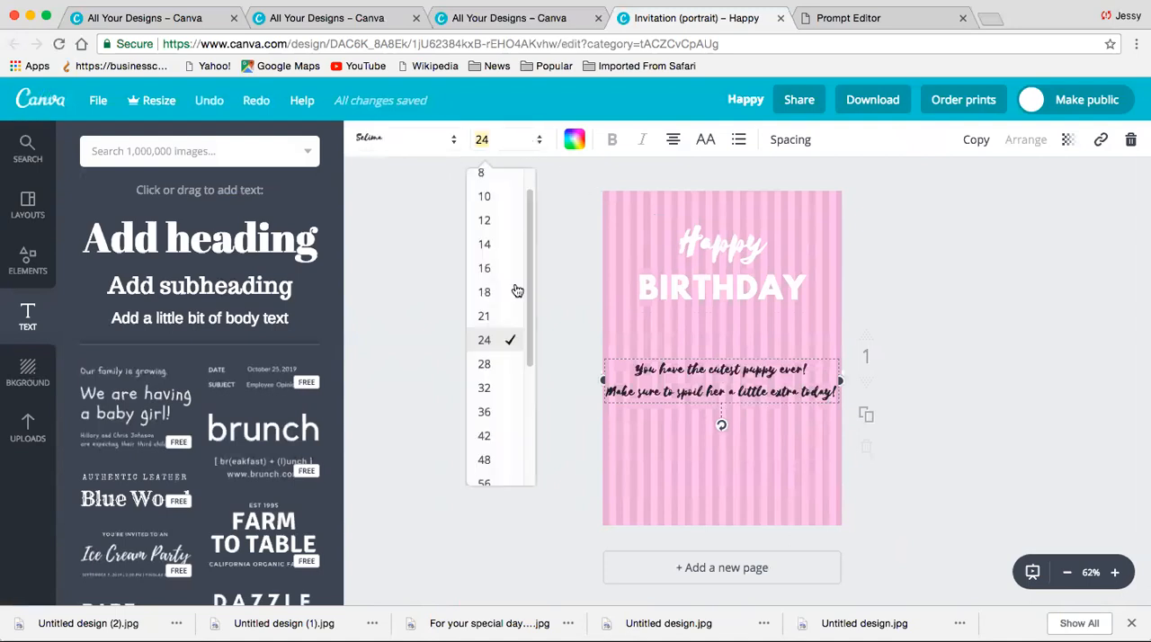
{"action": "left_click", "coordinate": [500, 367]}
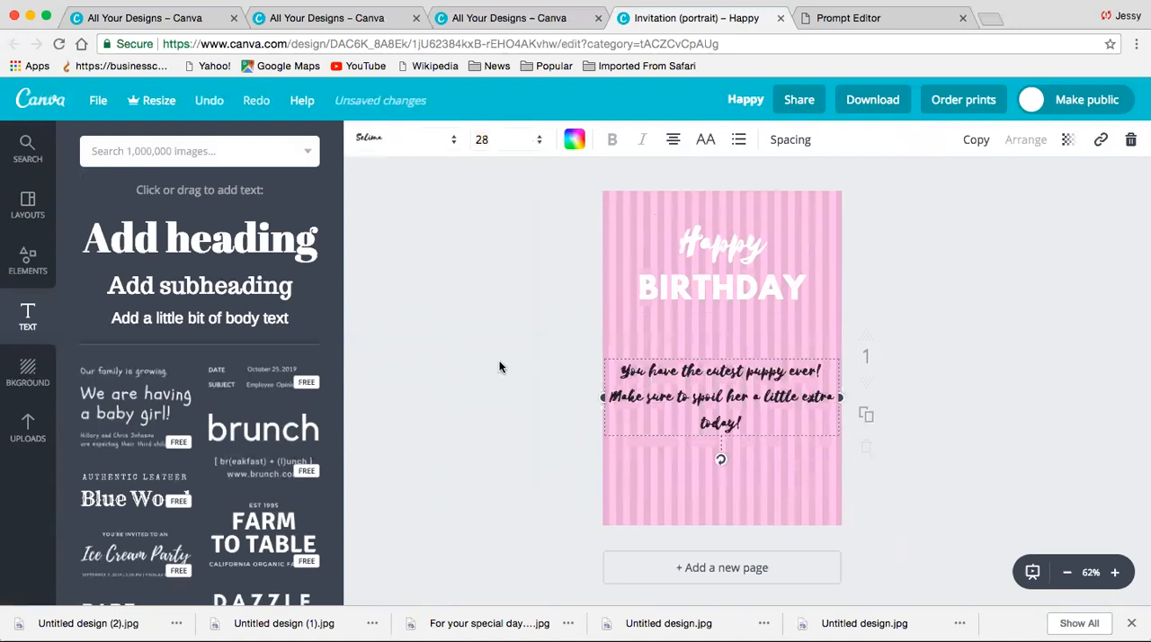
- Try white and purple as text colours for the puppy message
{"action": "left_click", "coordinate": [576, 144]}
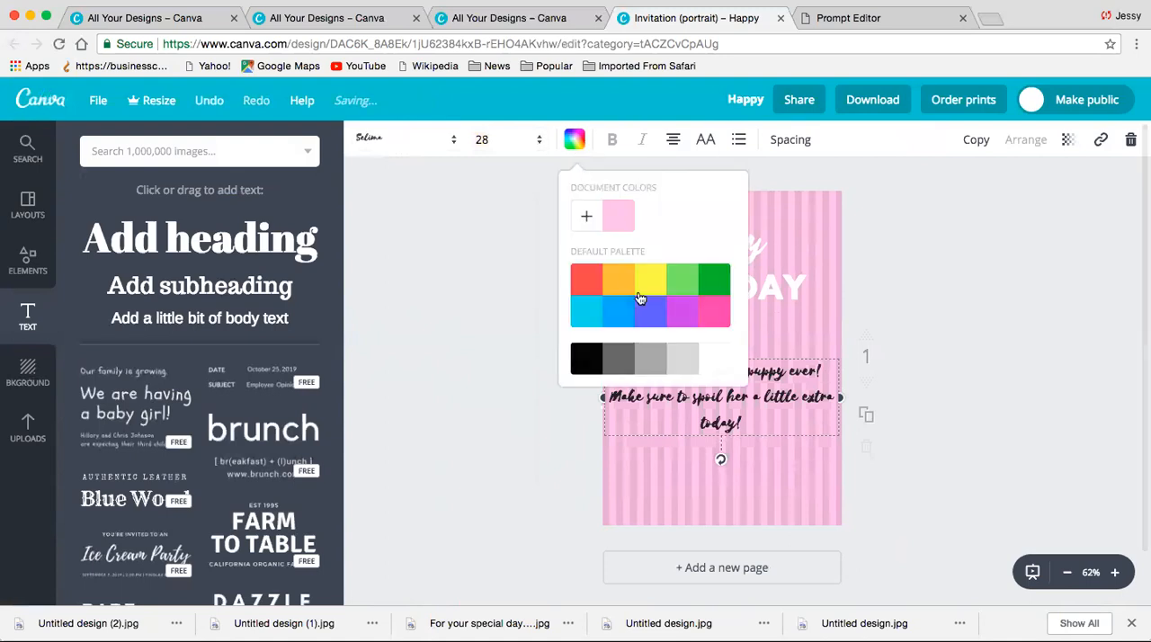
{"action": "left_click", "coordinate": [717, 361]}
{"action": "left_click", "coordinate": [801, 463]}
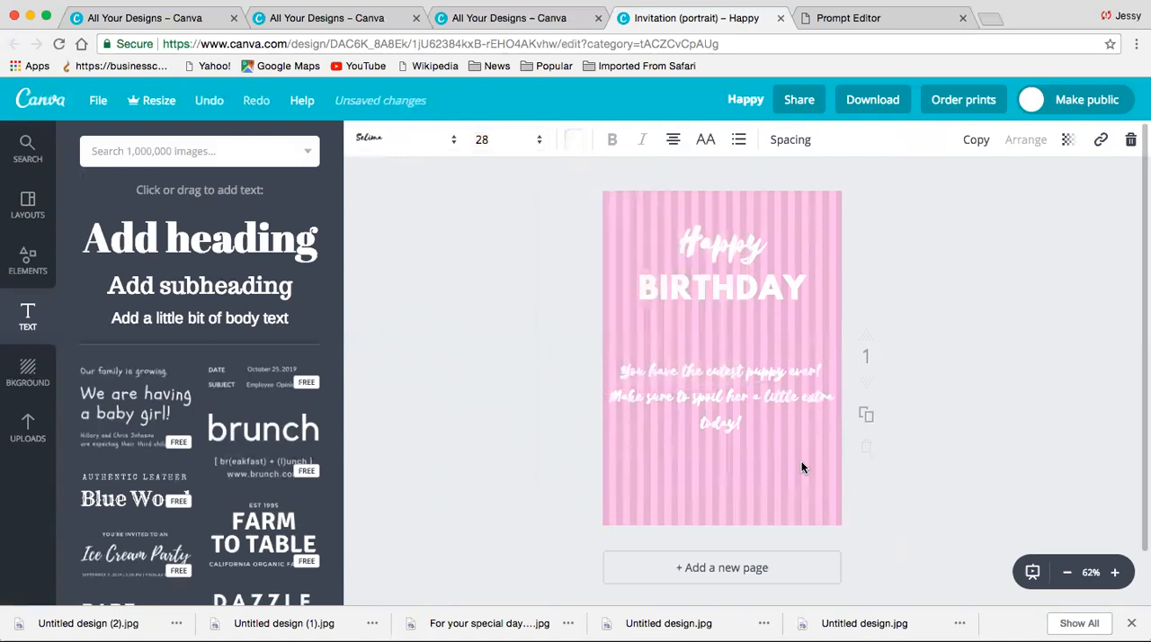
{"action": "left_click", "coordinate": [745, 423]}
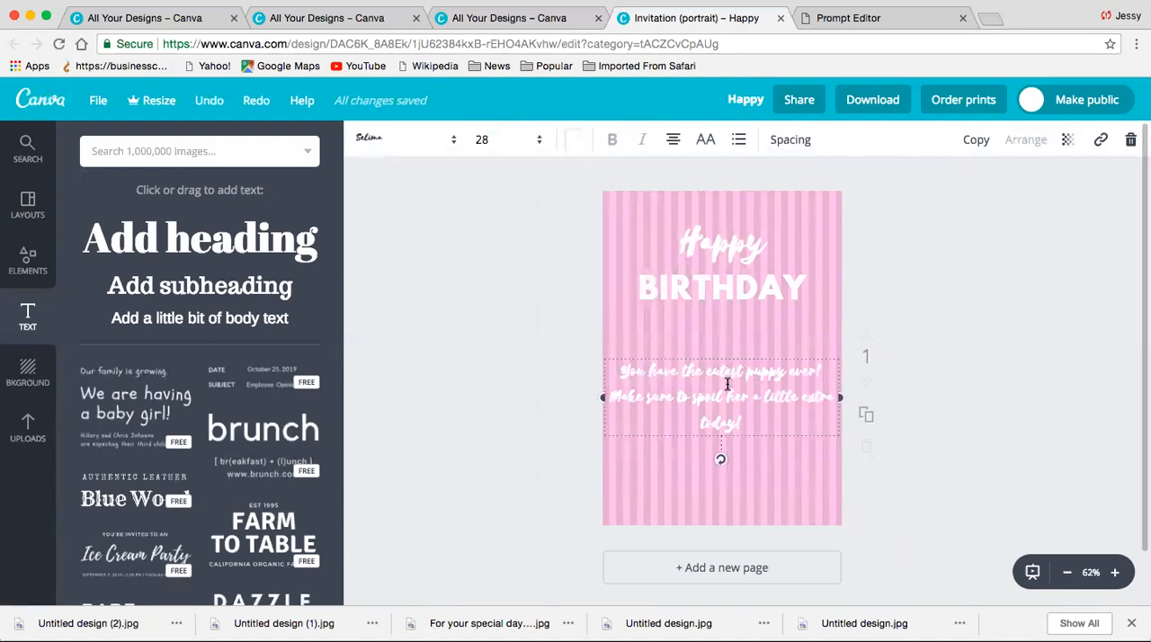
{"action": "left_click", "coordinate": [576, 141]}
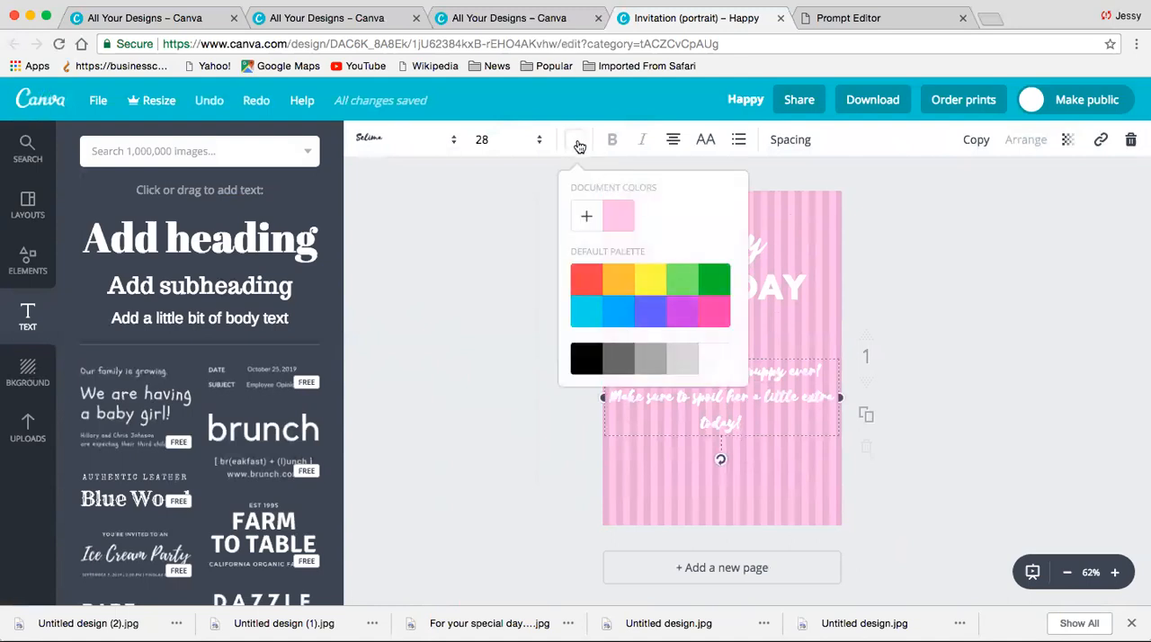
{"action": "left_click", "coordinate": [683, 312]}
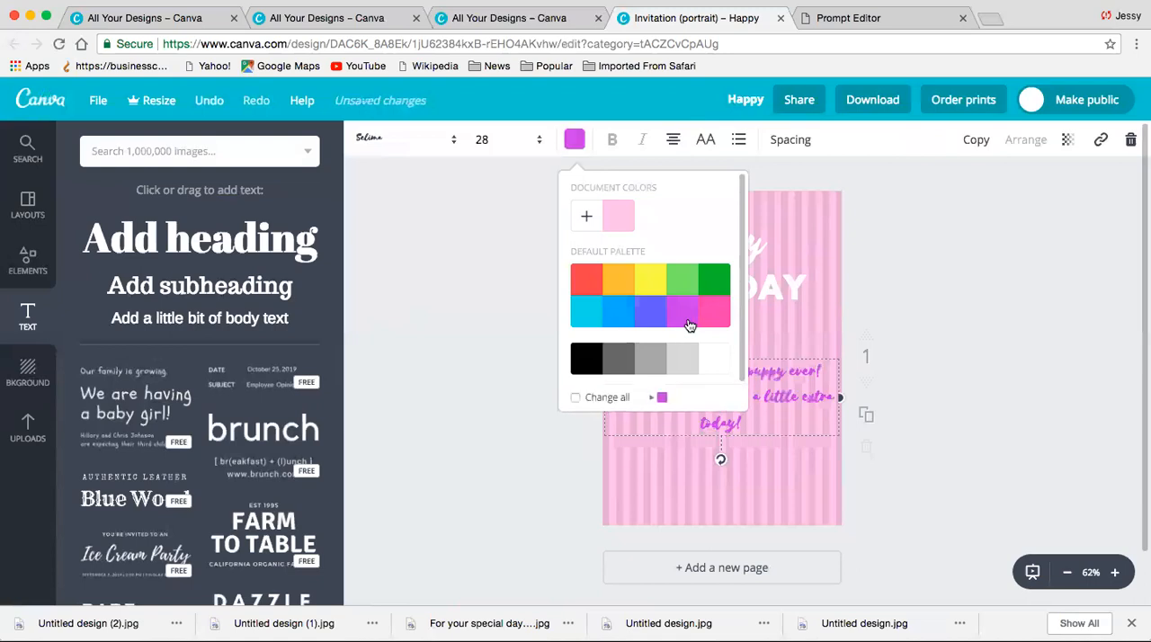
{"action": "left_click", "coordinate": [778, 476]}
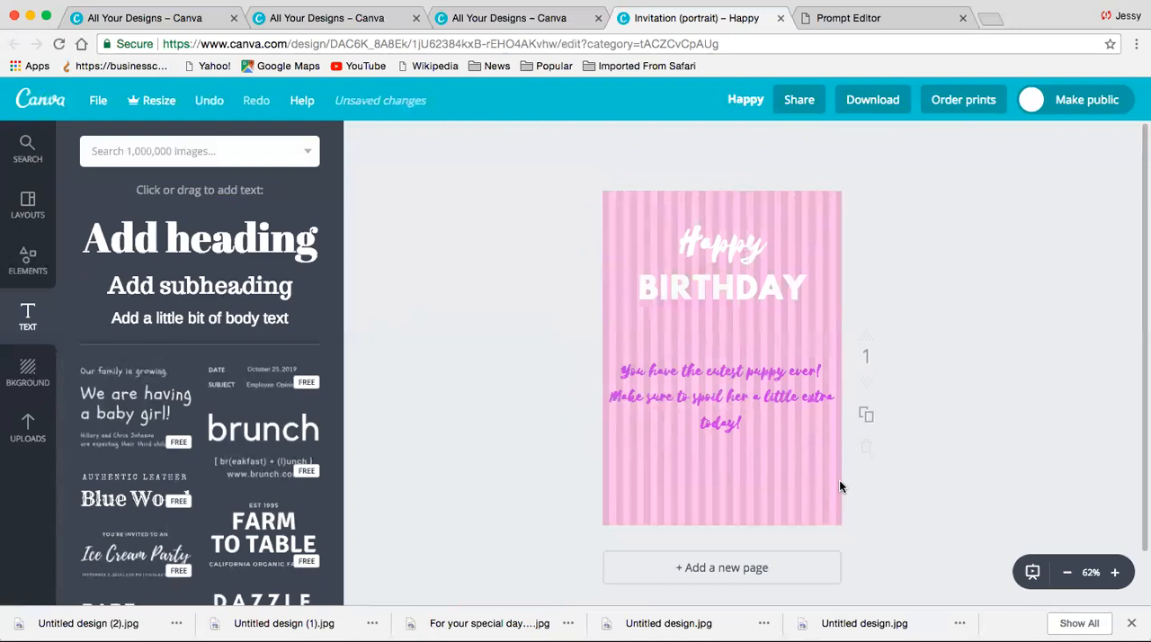
- Colour the puppy message bright pink from the default palette
{"action": "left_click", "coordinate": [749, 423]}
{"action": "left_click", "coordinate": [575, 141]}
{"action": "left_click", "coordinate": [714, 311]}
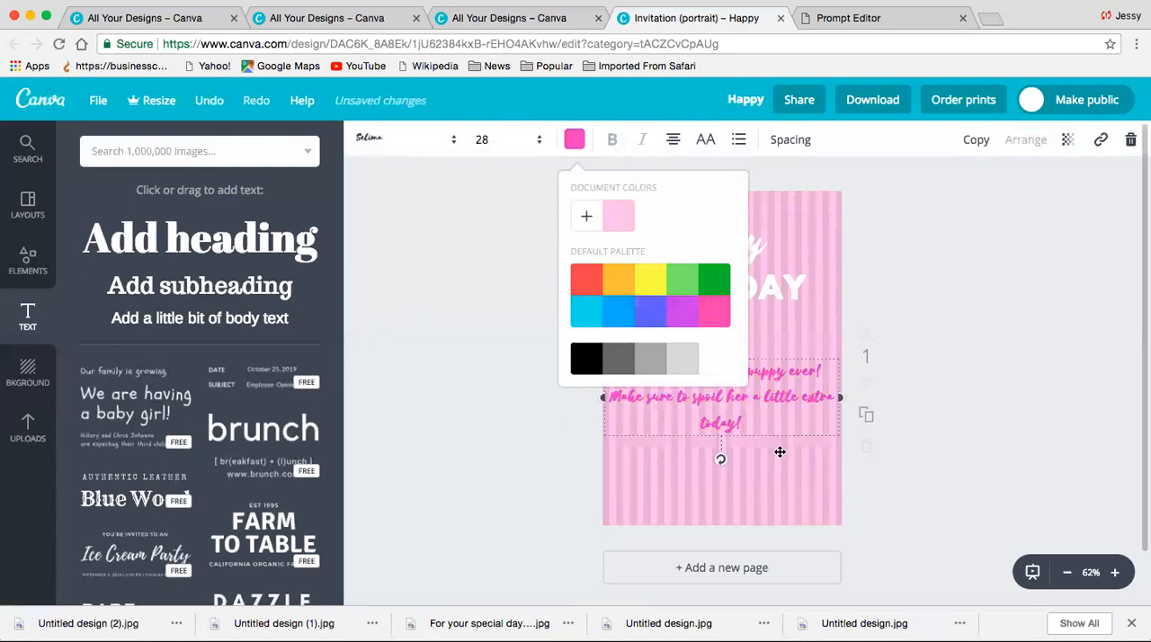
{"action": "left_click", "coordinate": [779, 452]}
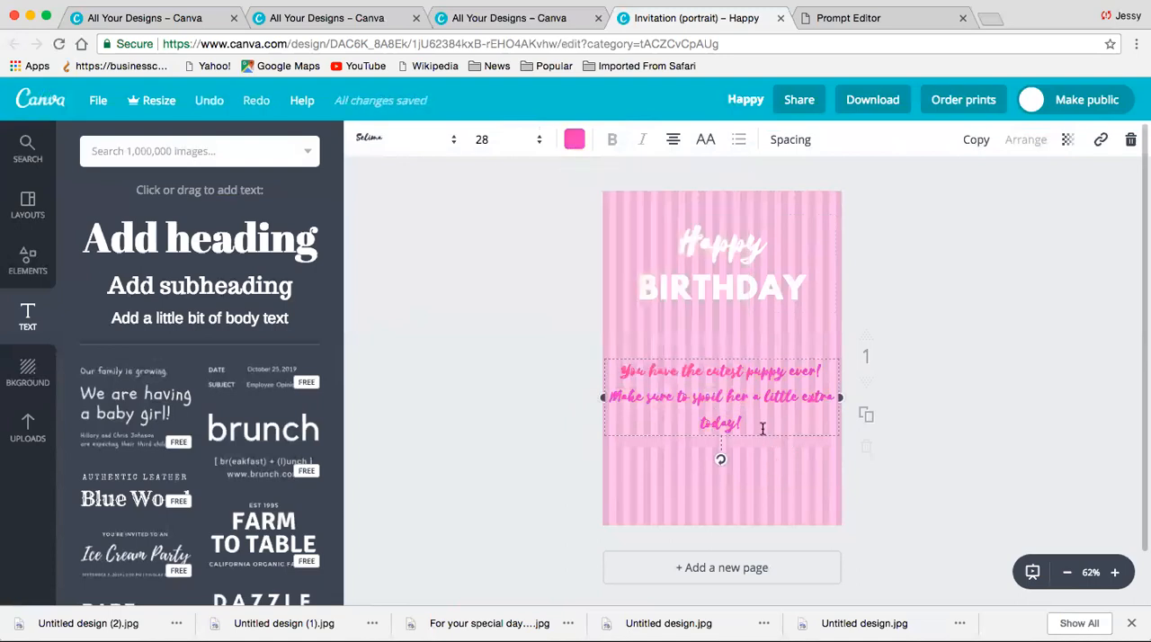
- Add a line of body text with the sender's full name and place it centred below the puppy message
{"action": "left_click_drag", "start_coordinate": [250, 329], "coordinate": [668, 364]}
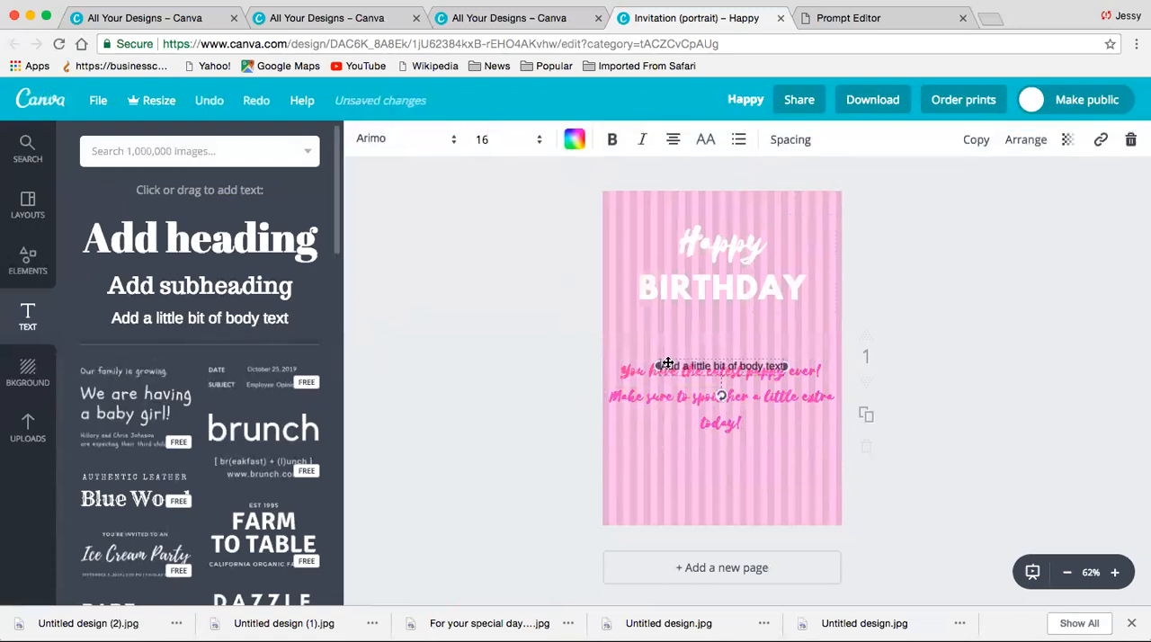
{"action": "left_click", "coordinate": [746, 383]}
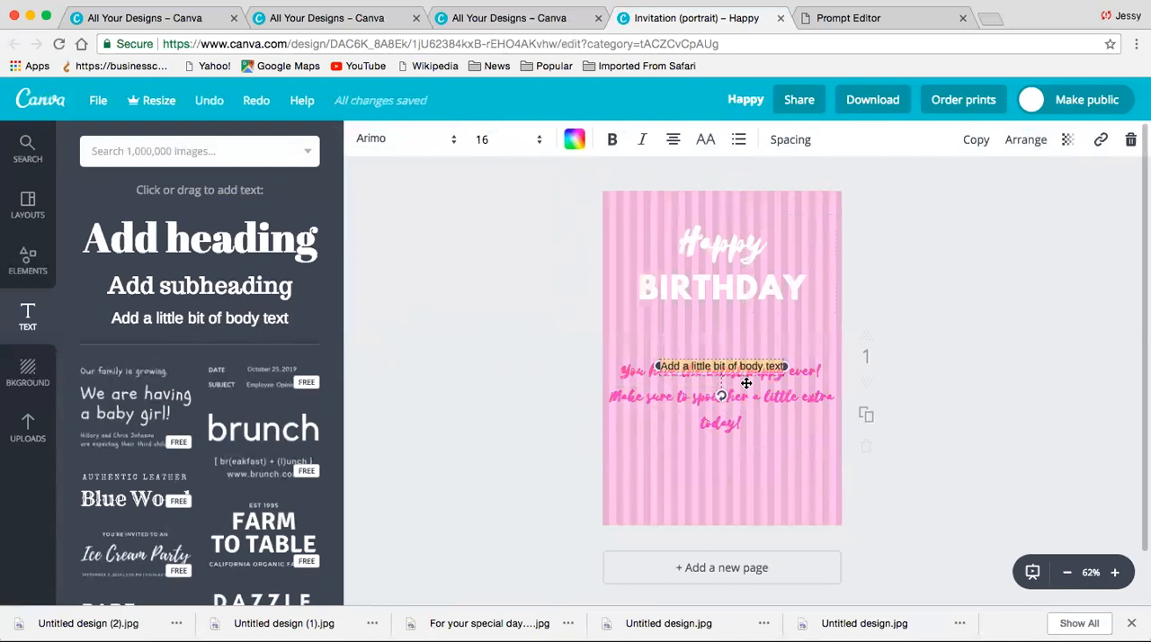
{"action": "key", "text": "BackSpace"}
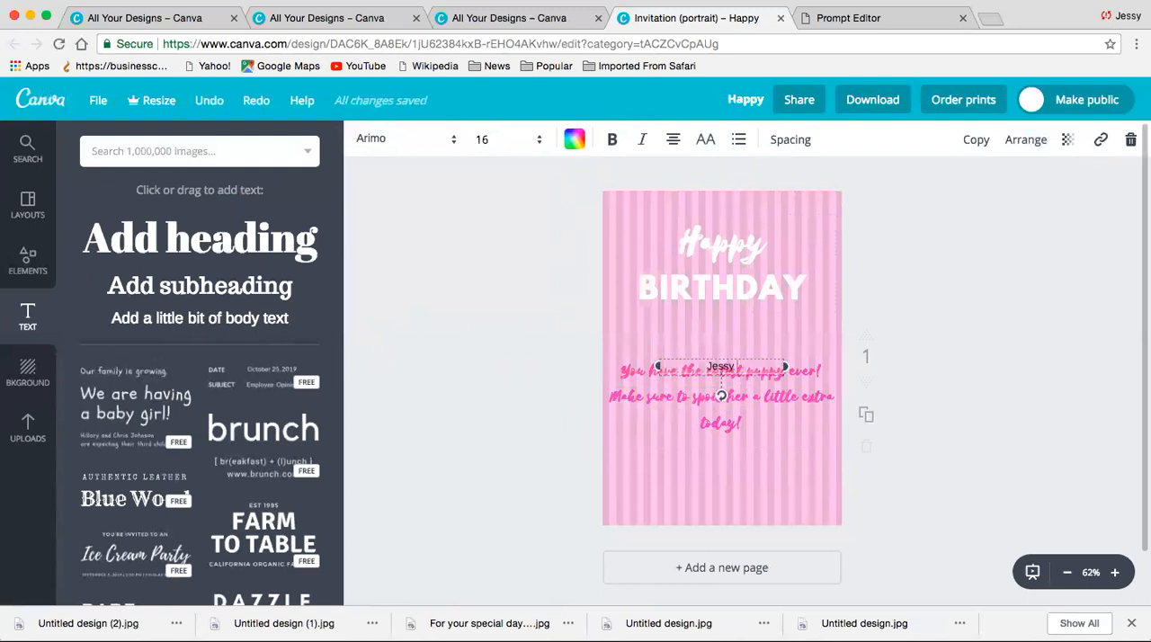
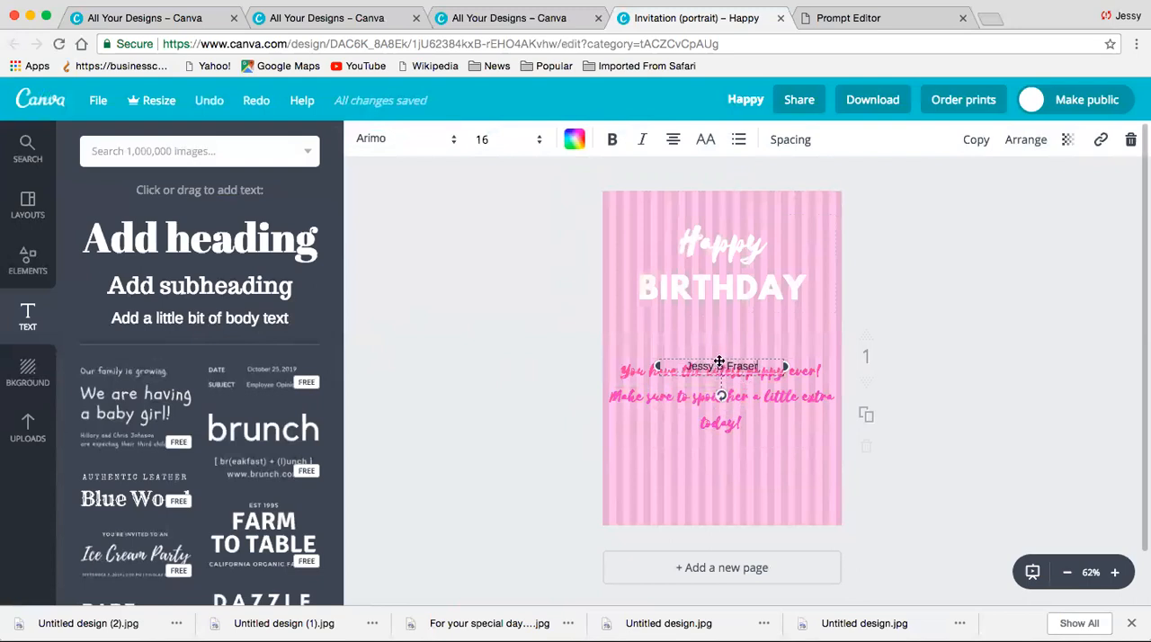
{"action": "left_click_drag", "start_coordinate": [722, 359], "coordinate": [717, 461]}
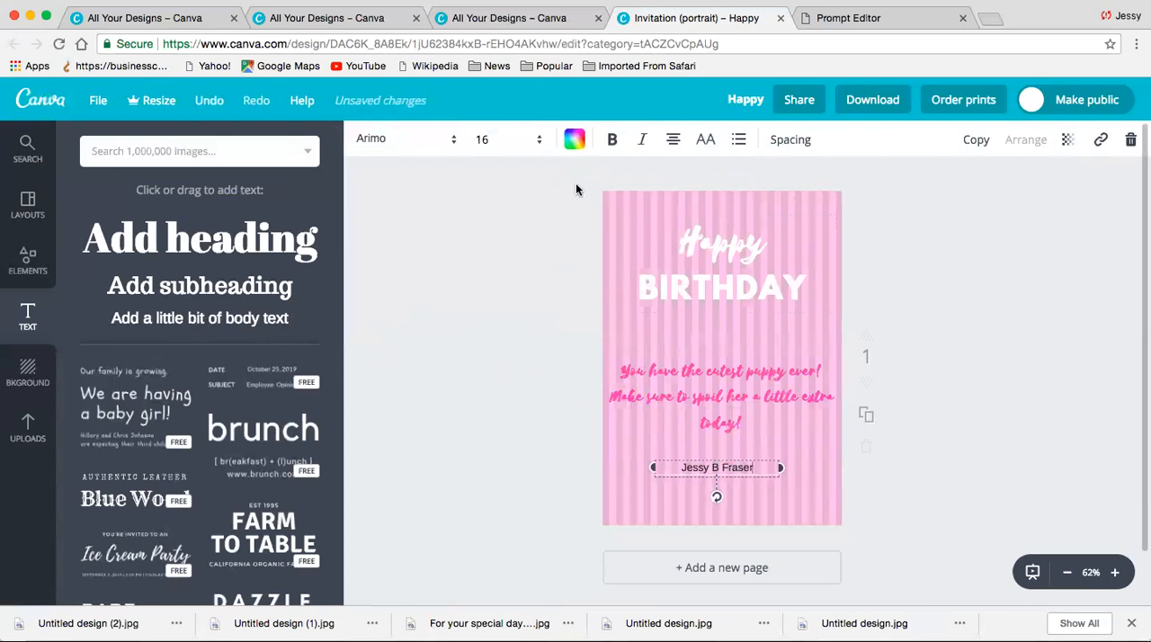
- Set the sender's name in the Allura font at size 18 and deselect it
{"action": "left_click", "coordinate": [449, 140]}
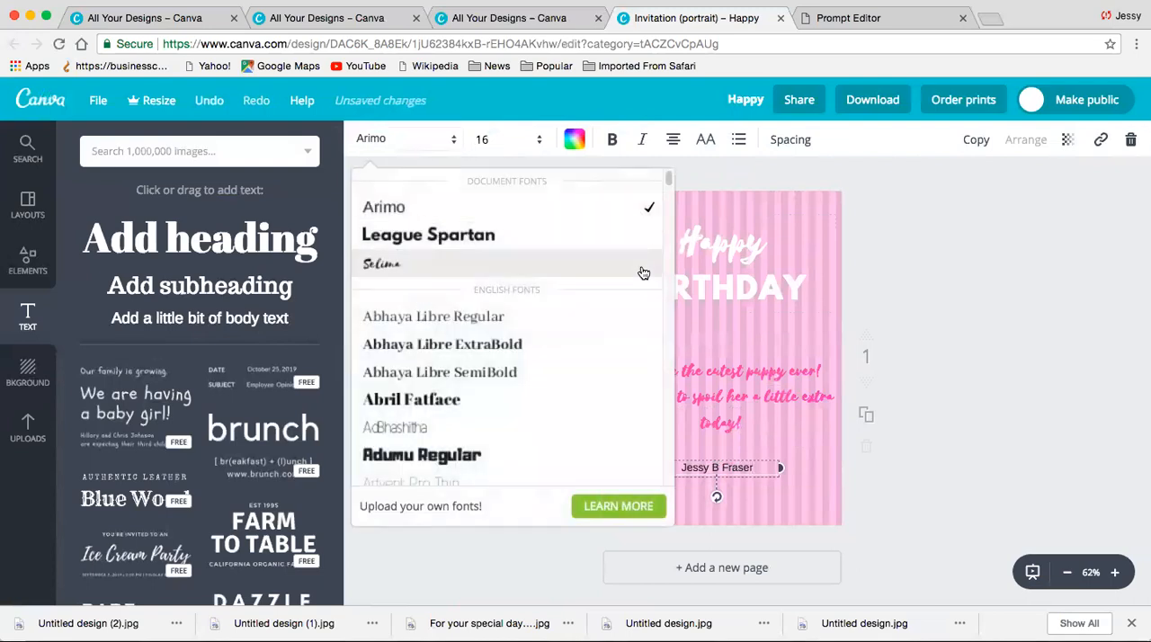
{"action": "left_click_drag", "start_coordinate": [669, 179], "coordinate": [667, 186]}
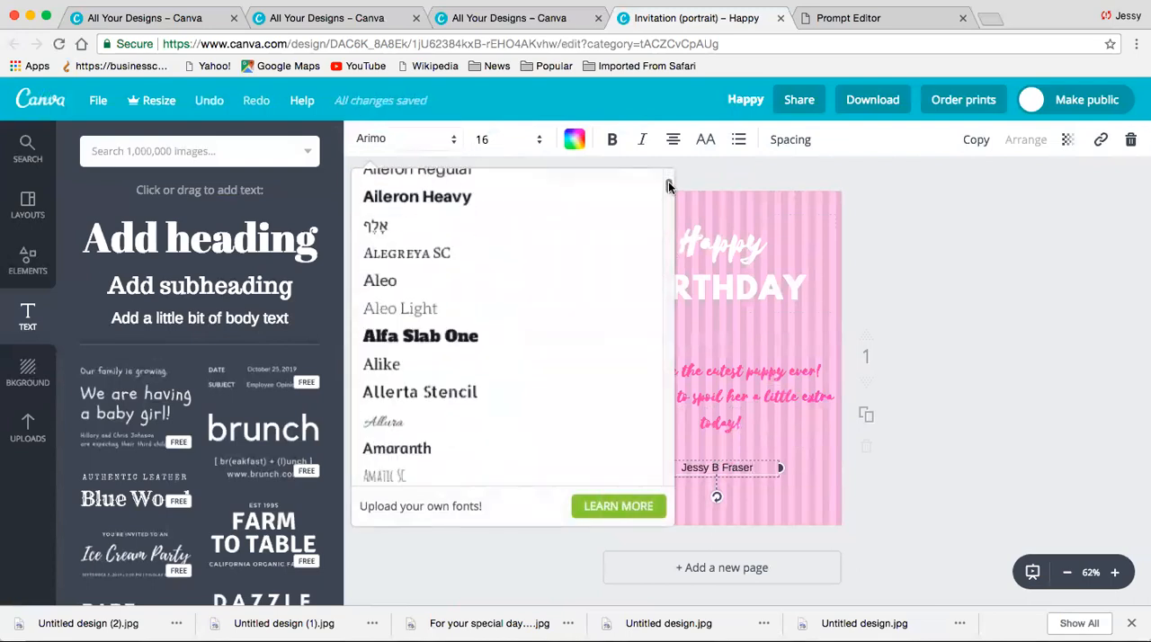
{"action": "left_click", "coordinate": [398, 431]}
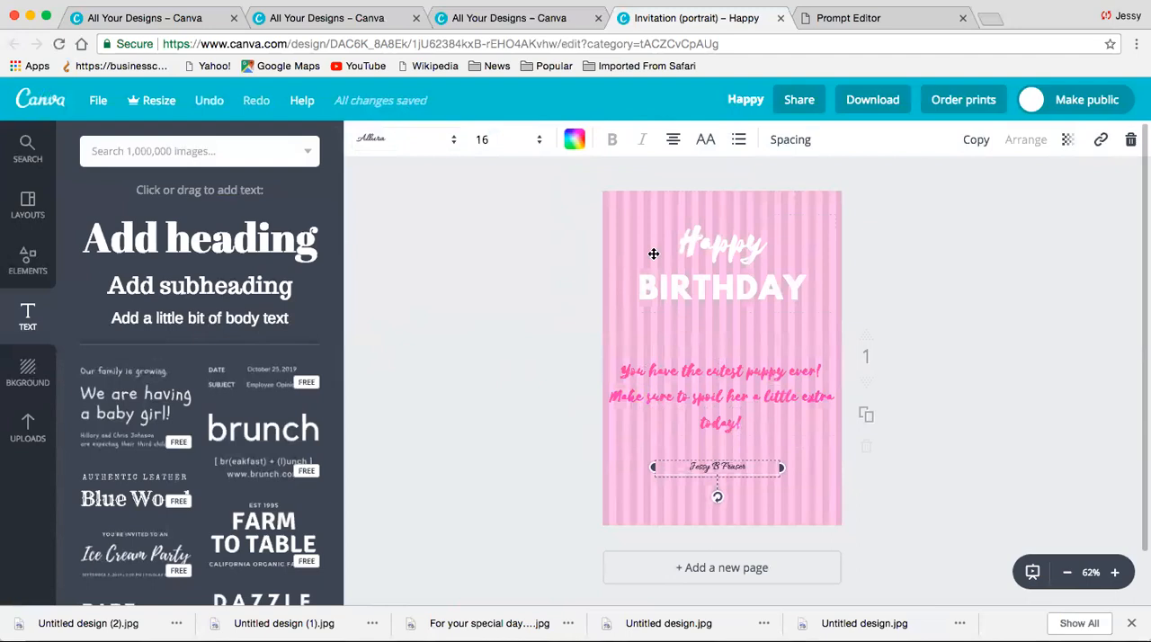
{"action": "left_click", "coordinate": [540, 143]}
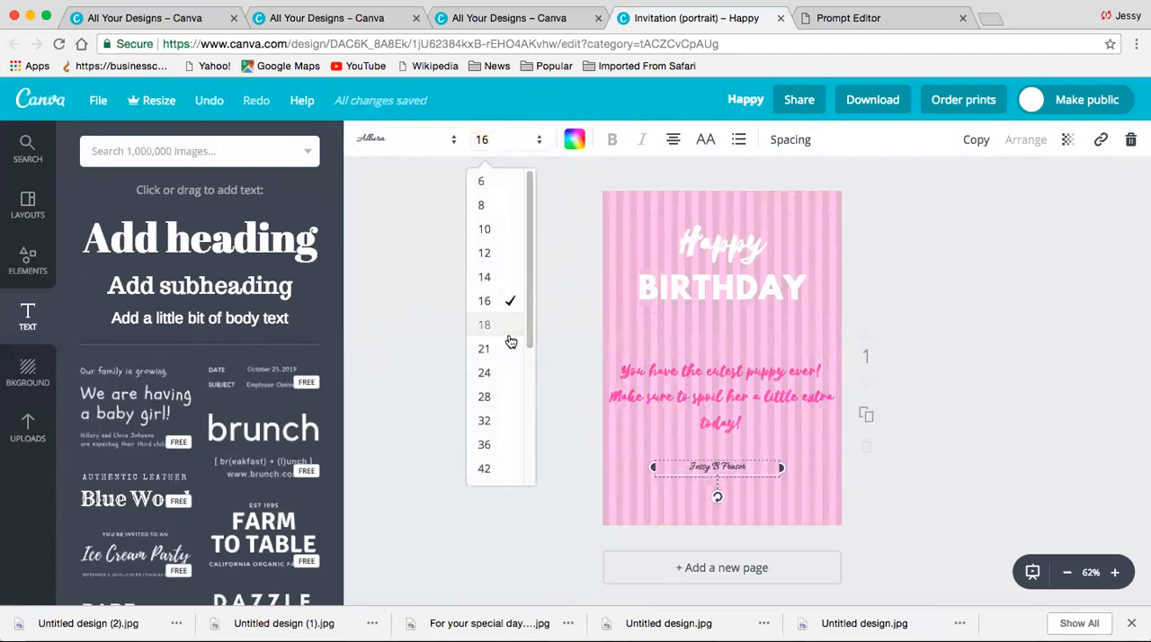
{"action": "left_click", "coordinate": [511, 322]}
{"action": "left_click", "coordinate": [773, 489]}
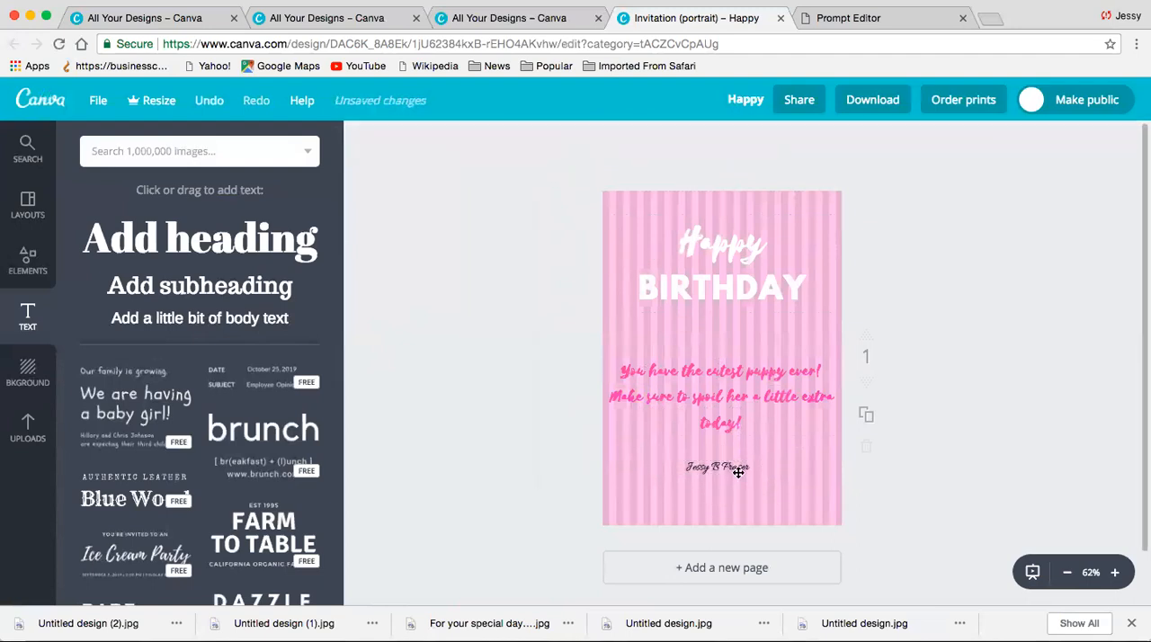
- Download the finished striped birthday page as a JPG
{"action": "left_click", "coordinate": [894, 101]}
{"action": "left_click", "coordinate": [918, 185]}
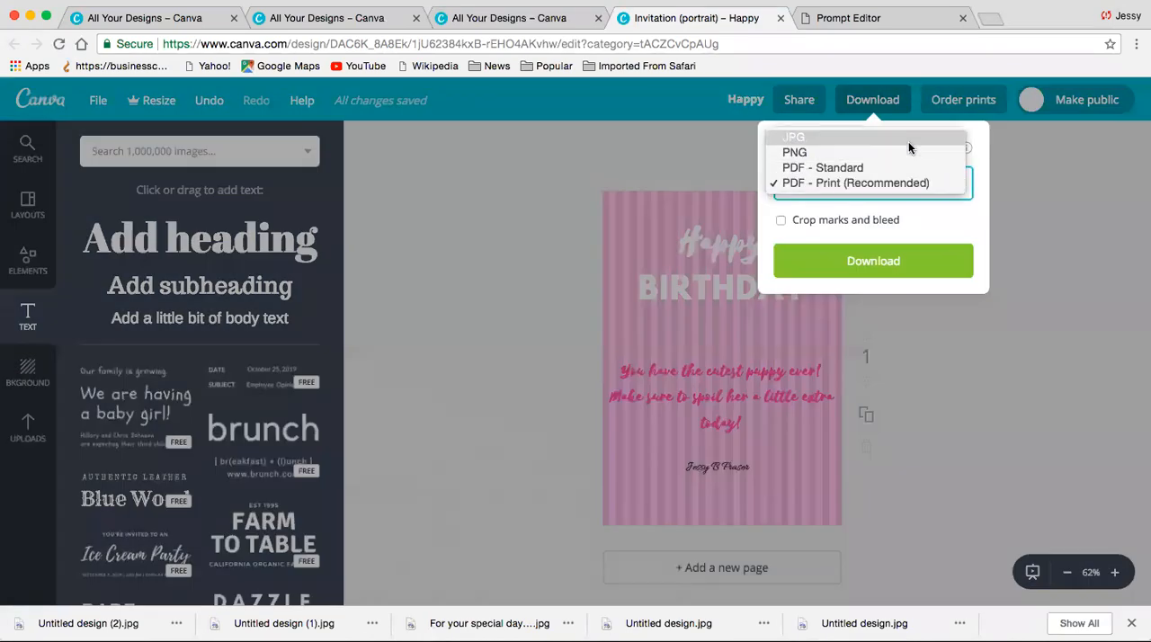
{"action": "left_click", "coordinate": [834, 139]}
{"action": "left_click", "coordinate": [912, 235]}
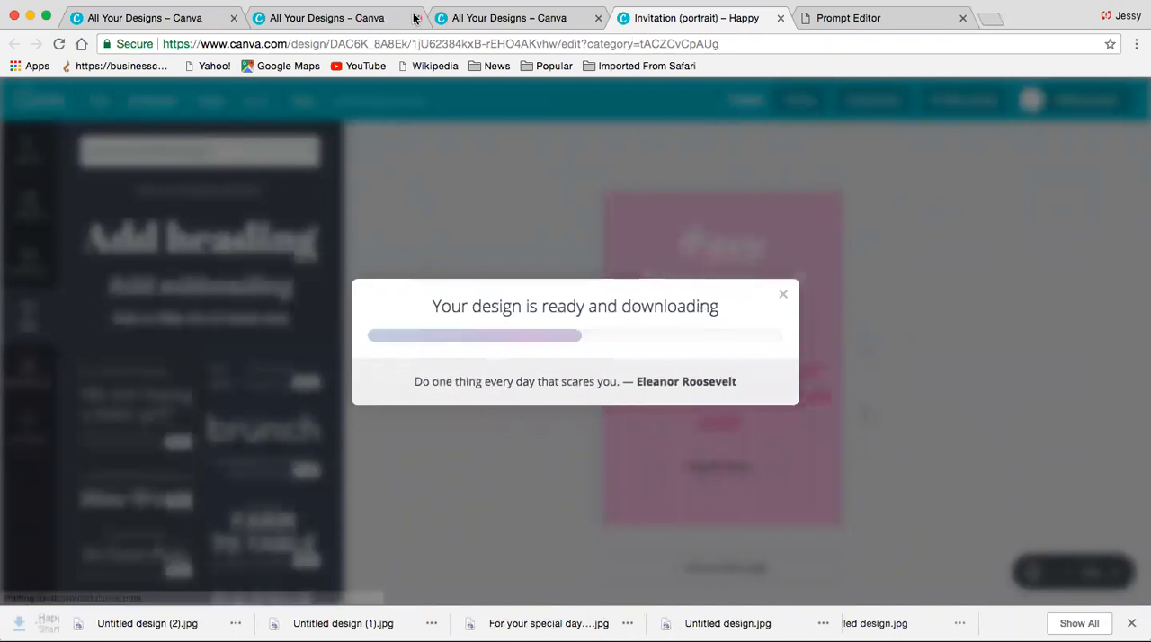
- Close the three All Your Designs browser tabs and switch to the SendOutCards catalog
{"action": "left_click", "coordinate": [234, 18]}
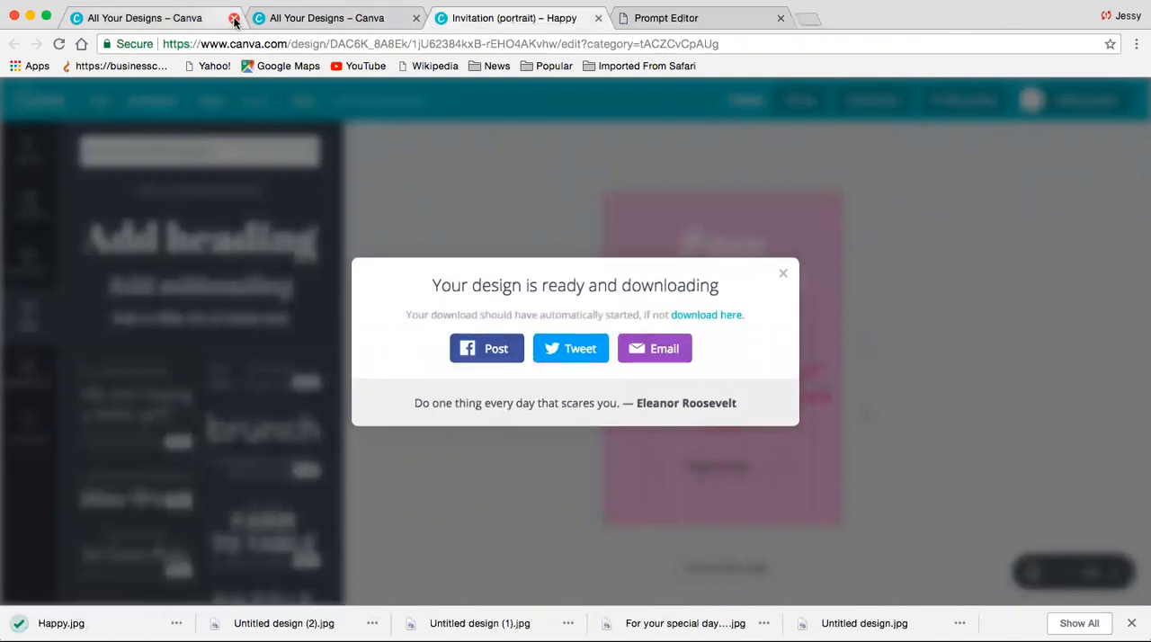
{"action": "left_click", "coordinate": [234, 18]}
{"action": "left_click", "coordinate": [234, 18]}
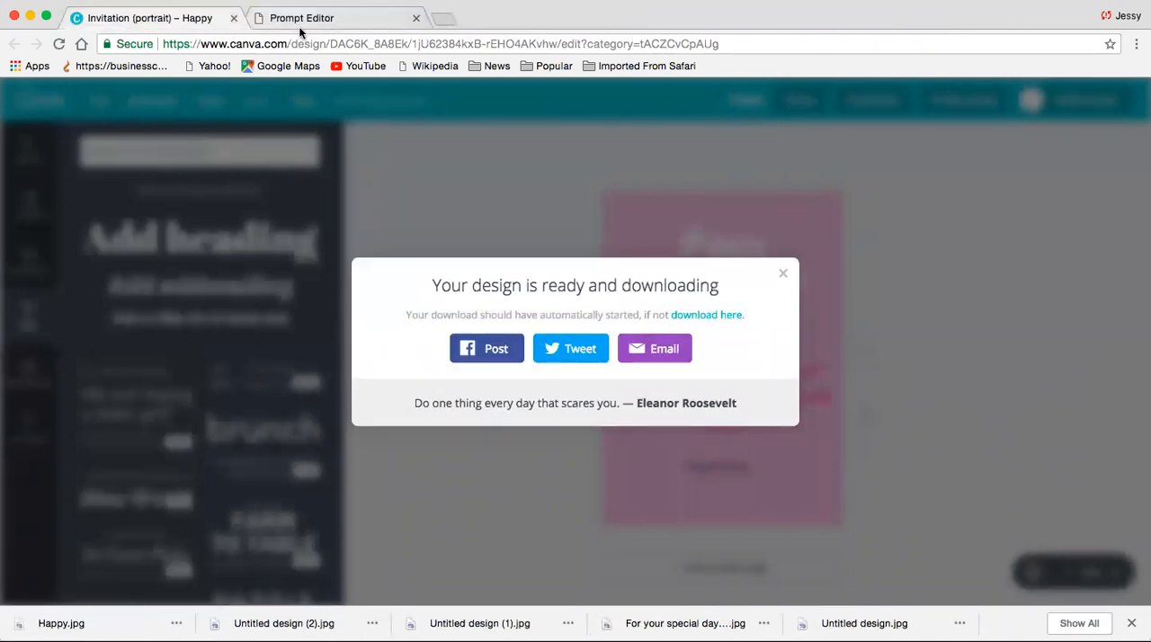
{"action": "left_click", "coordinate": [332, 22]}
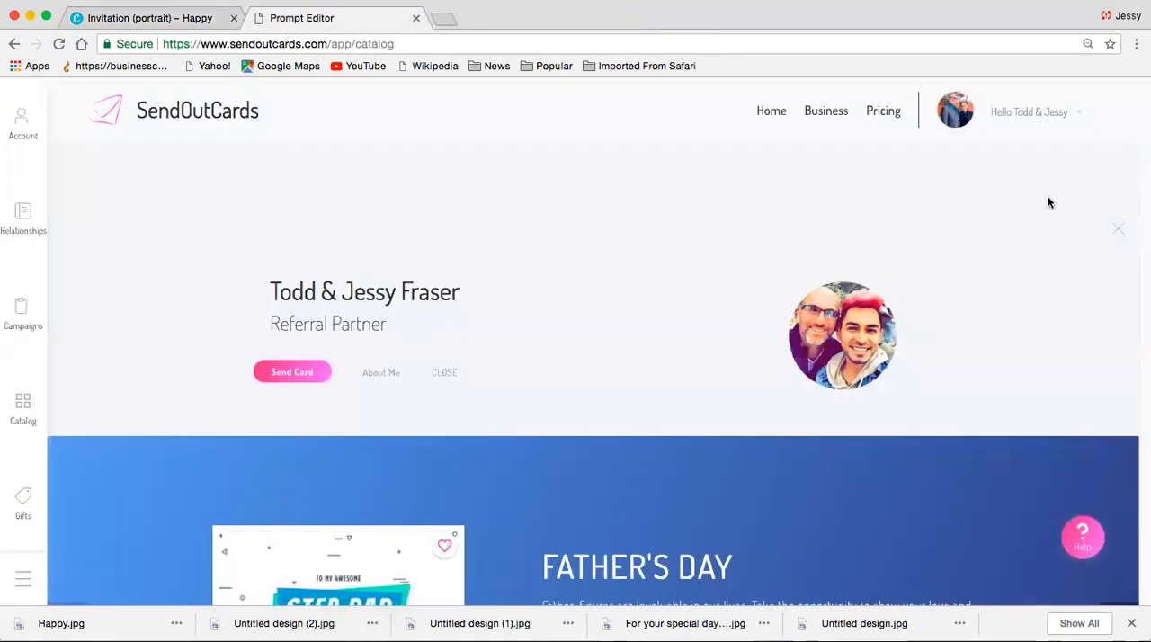
{"action": "scroll", "coordinate": [655, 314], "scroll_direction": "down", "scroll_amount": 5}
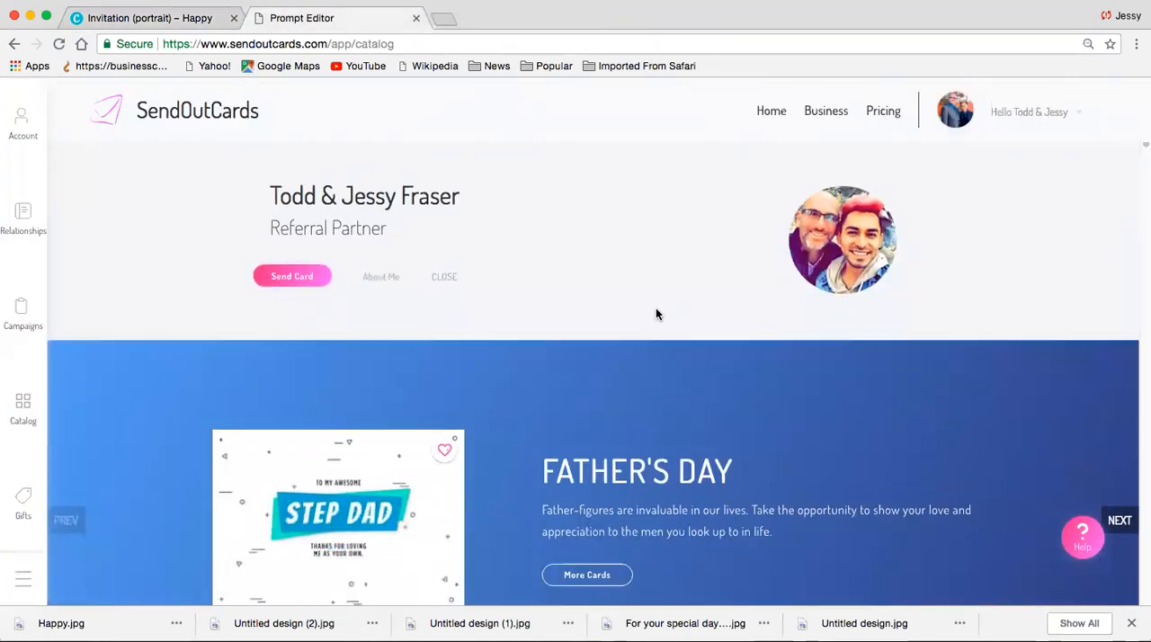
- Start a build-your-own portrait custom card with the 2-Panel card type and Standard paper
{"action": "scroll", "coordinate": [656, 307], "scroll_direction": "down", "scroll_amount": 3}
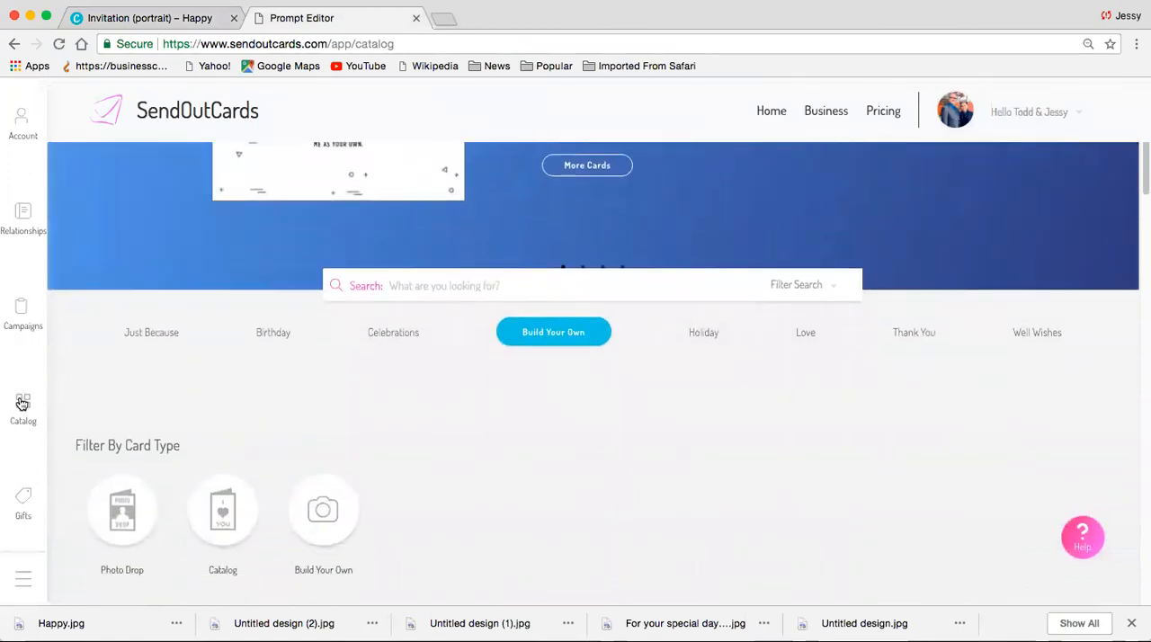
{"action": "left_click", "coordinate": [545, 347]}
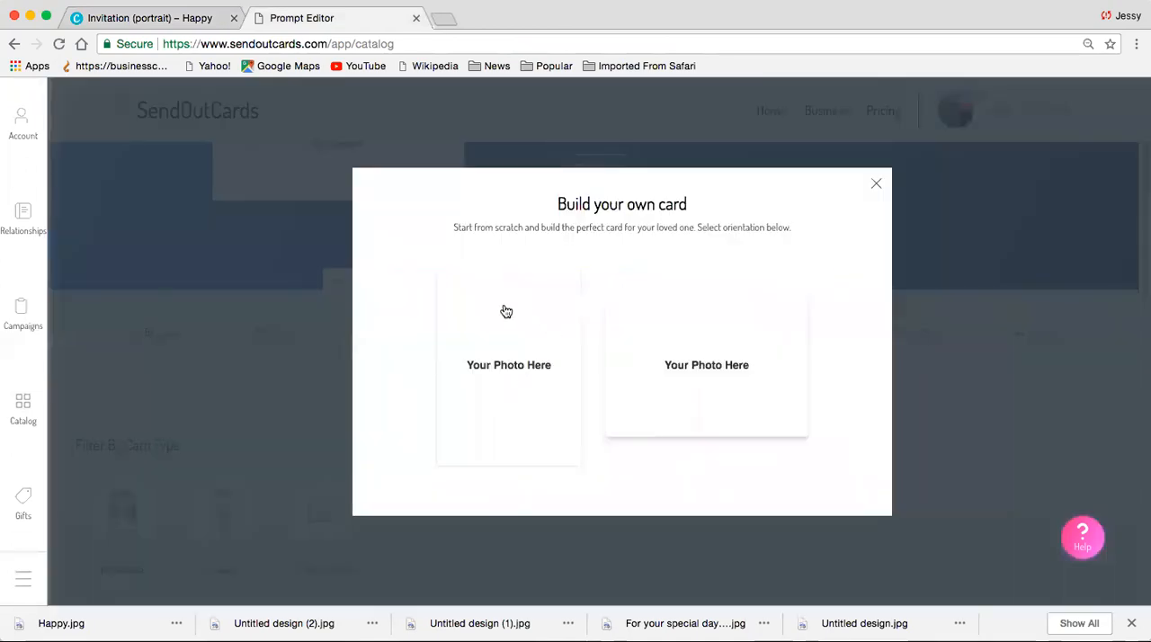
{"action": "left_click", "coordinate": [523, 396]}
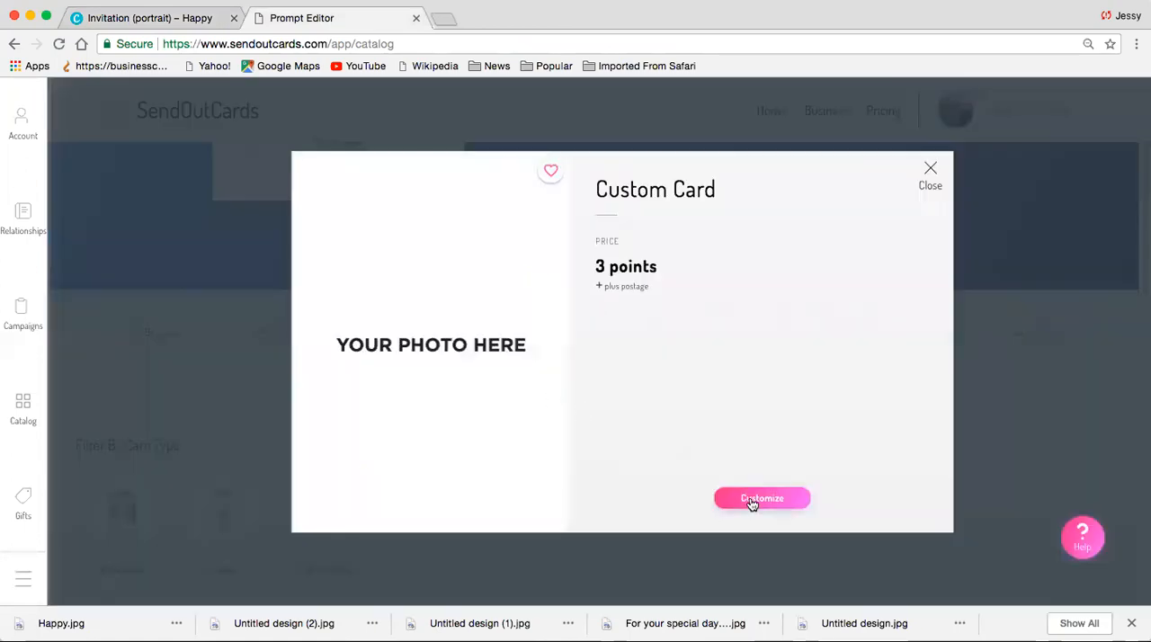
{"action": "left_click", "coordinate": [751, 501]}
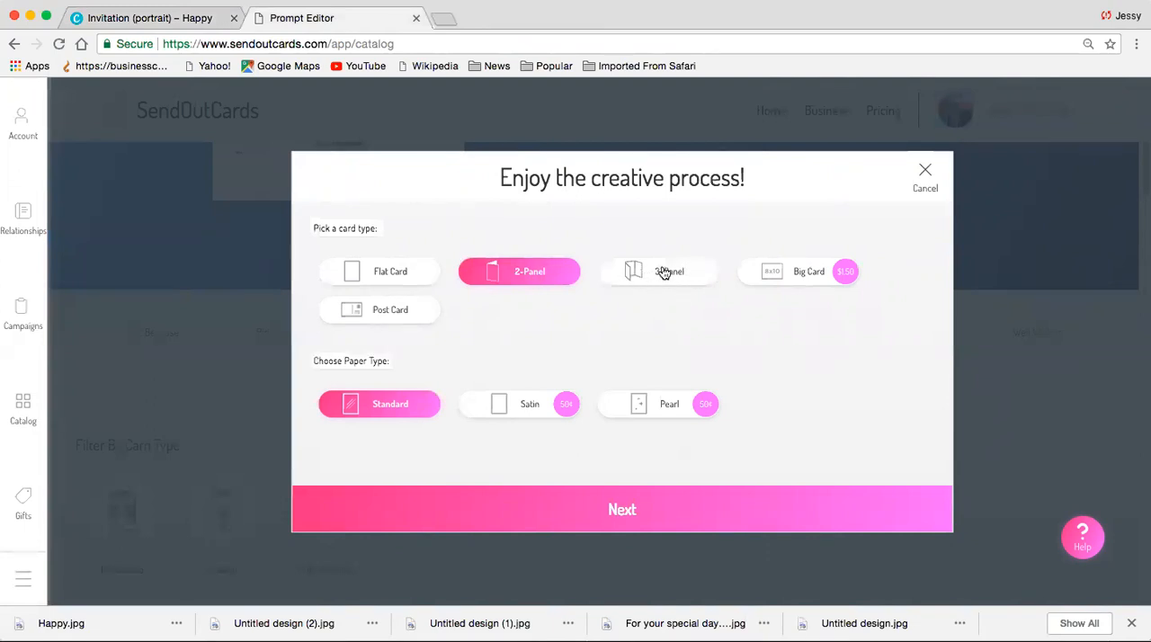
{"action": "left_click", "coordinate": [643, 510]}
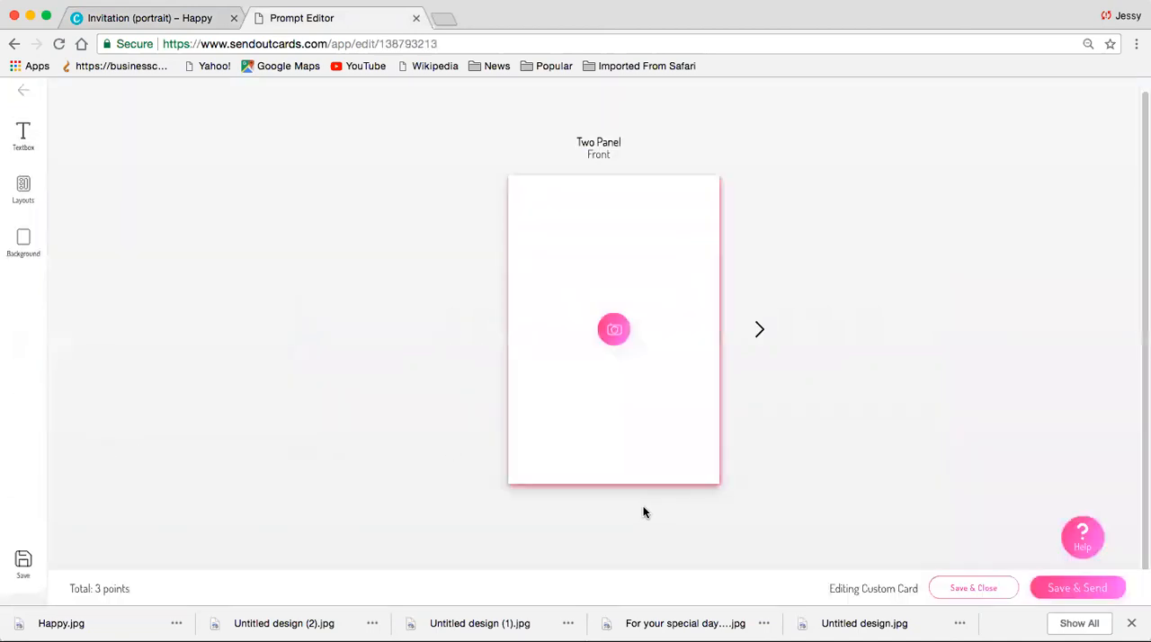
- Begin an image upload for the card front and activate the file search
{"action": "left_click", "coordinate": [614, 330]}
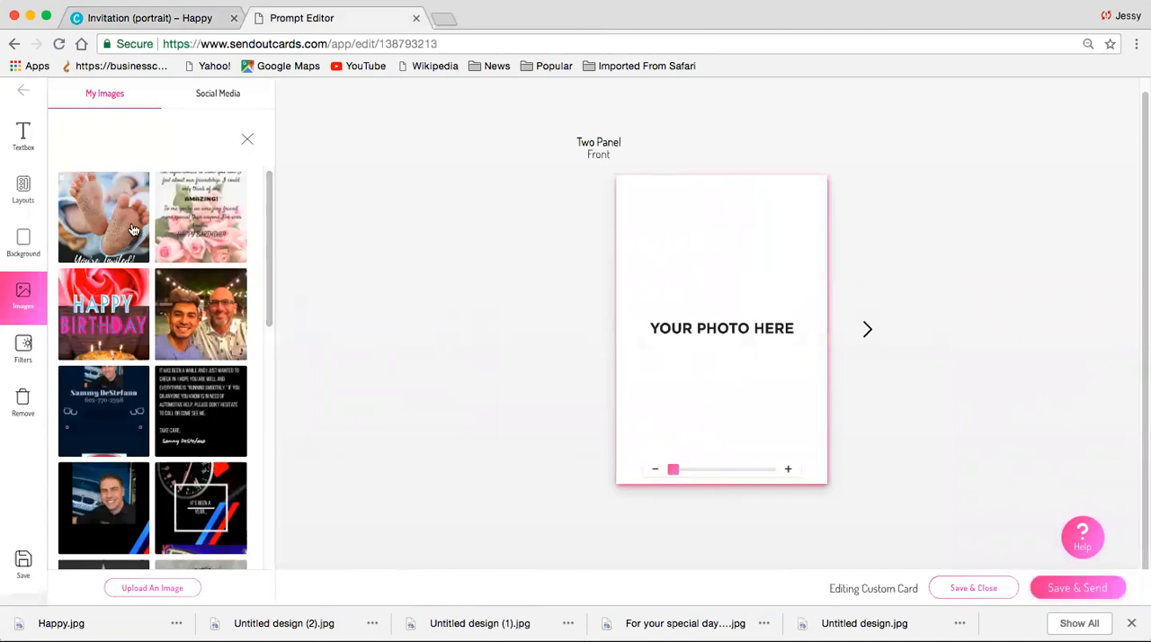
{"action": "left_click", "coordinate": [176, 588]}
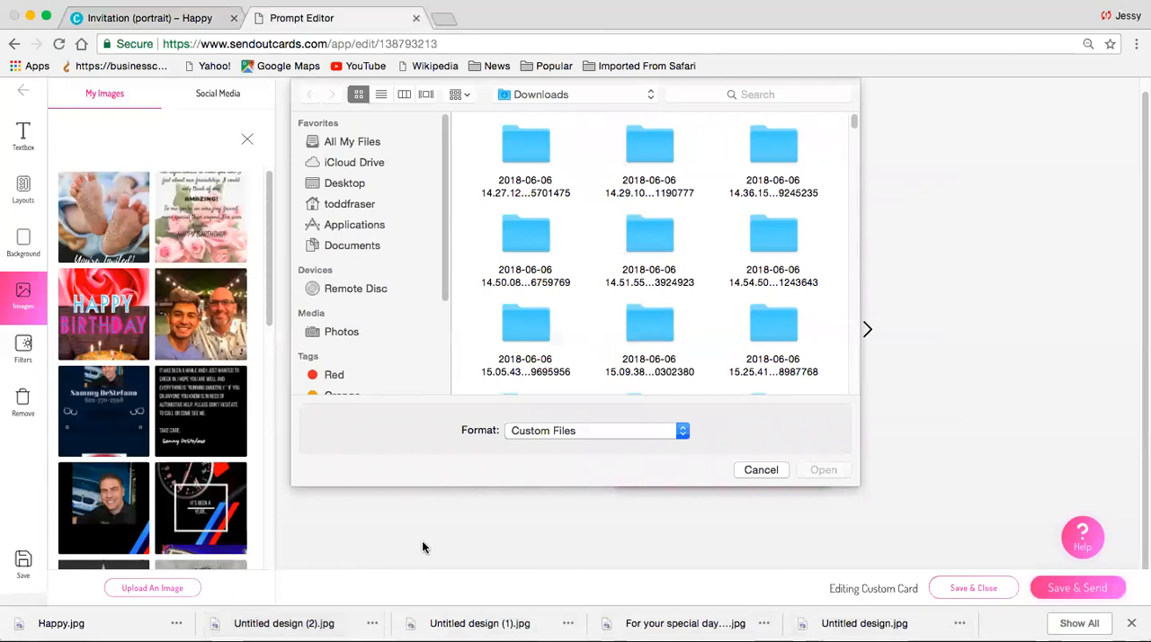
{"action": "left_click", "coordinate": [767, 94]}
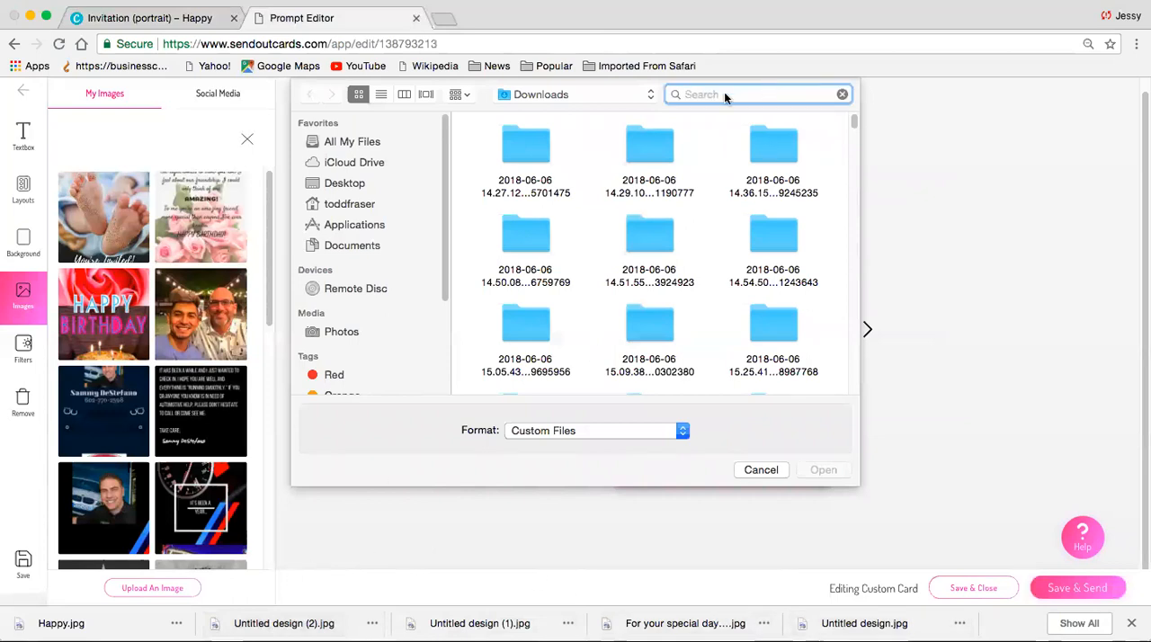
{"action": "type", "text": "happy"}
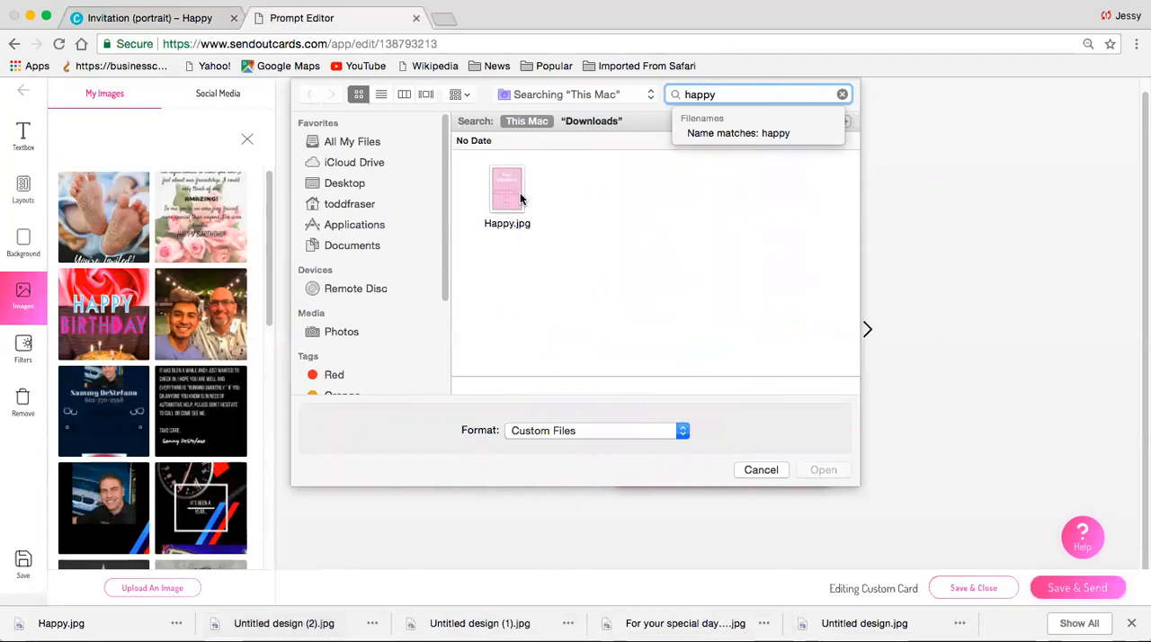
{"action": "key", "text": "BackSpace"}
{"action": "key", "text": "BackSpace"}
{"action": "key", "text": "BackSpace"}
{"action": "key", "text": "BackSpace"}
{"action": "key", "text": "BackSpace"}
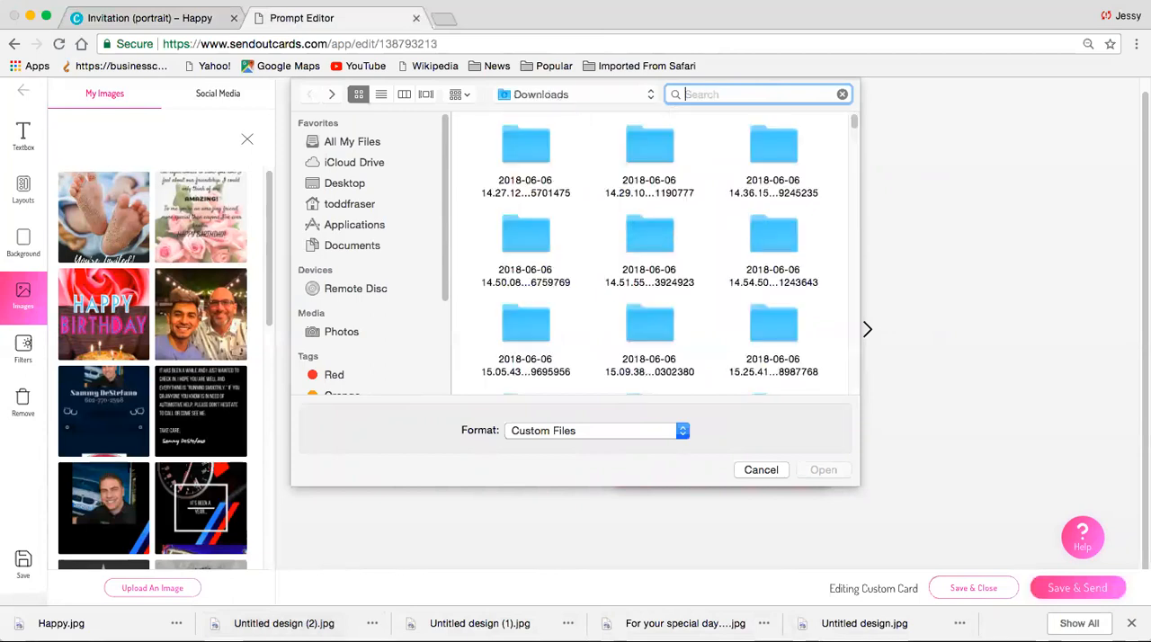
- Search the files for "unti" and fill the card front with Untitled design (1).jpg
{"action": "type", "text": "until"}
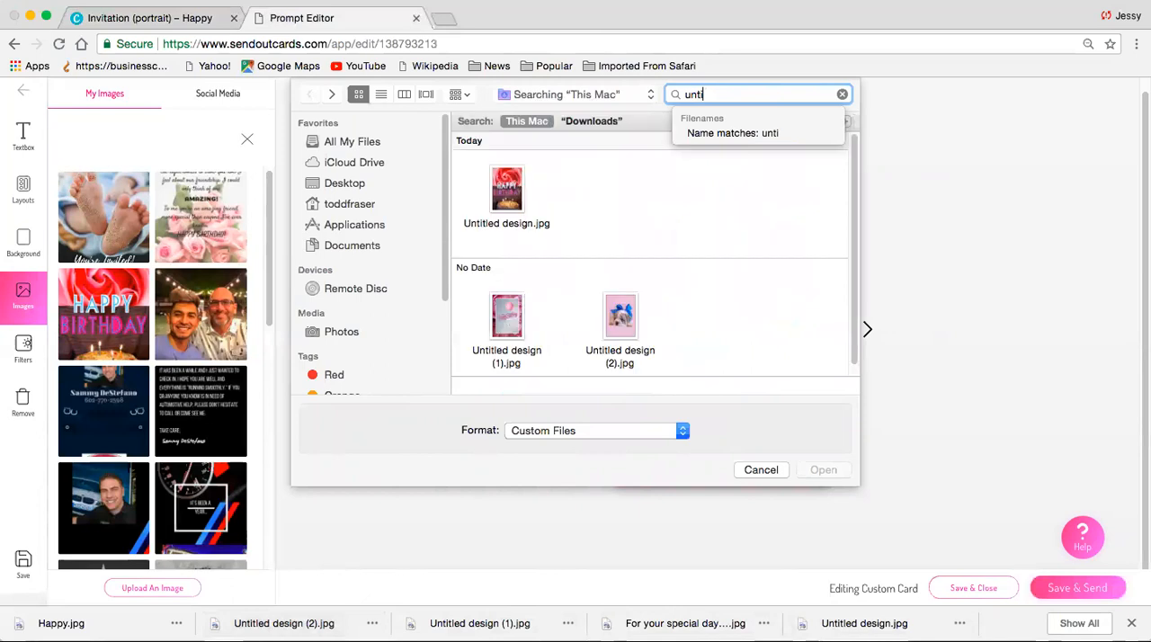
{"action": "left_click", "coordinate": [508, 318]}
{"action": "left_click", "coordinate": [818, 469]}
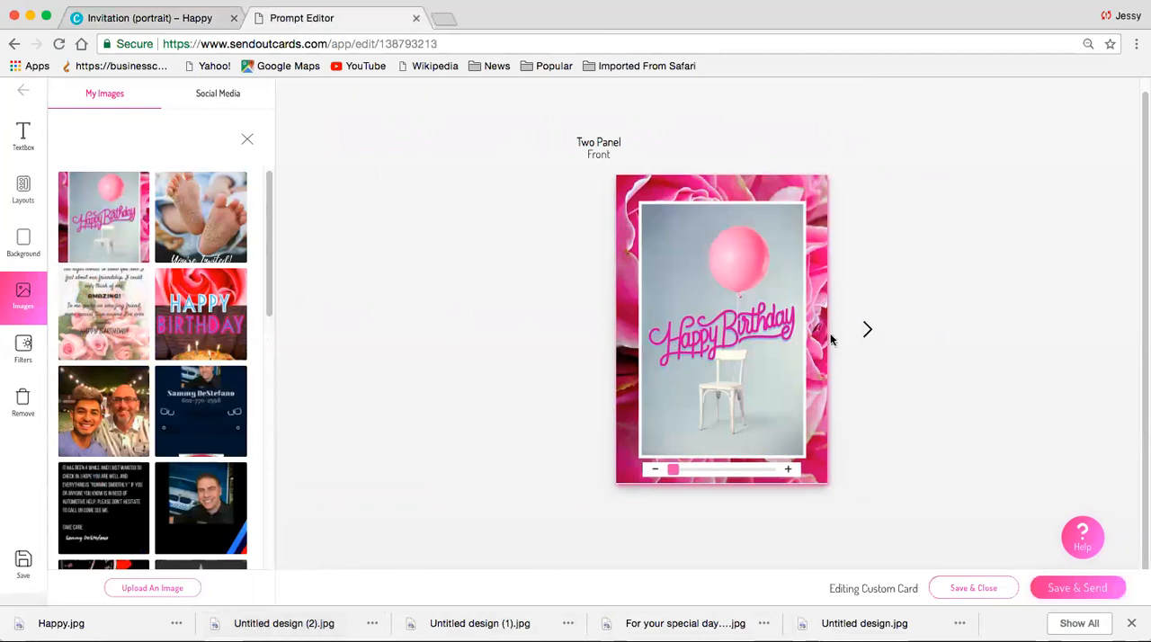
- Apply the single full-page image layout to the left inside panel and fill it with Untitled design (2).jpg
{"action": "left_click", "coordinate": [870, 333]}
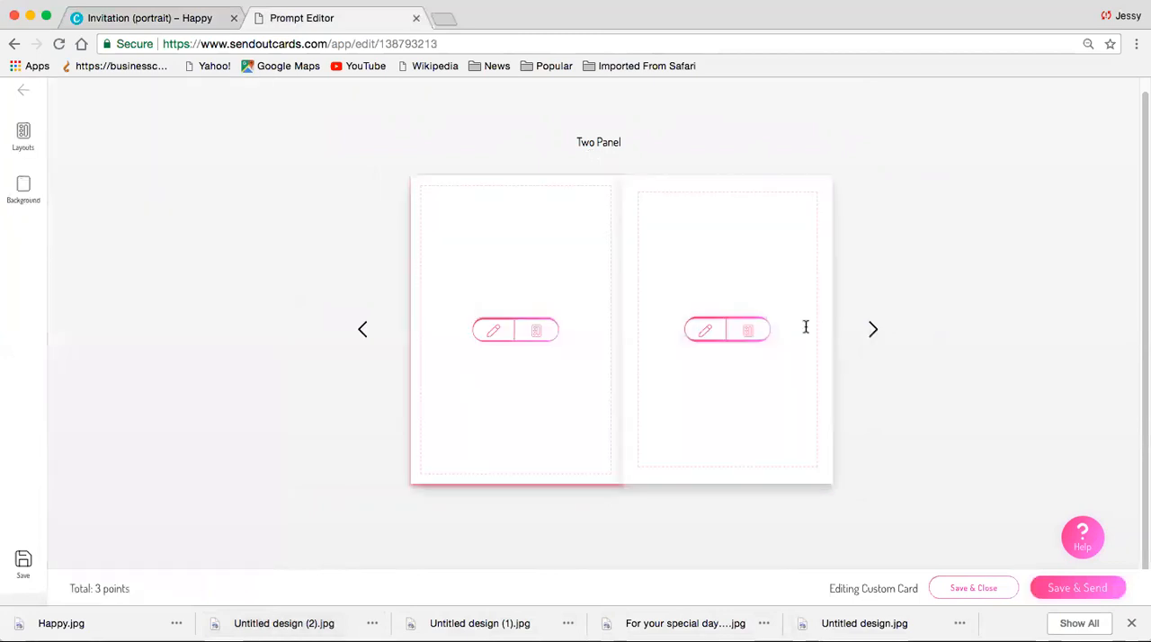
{"action": "left_click", "coordinate": [542, 336]}
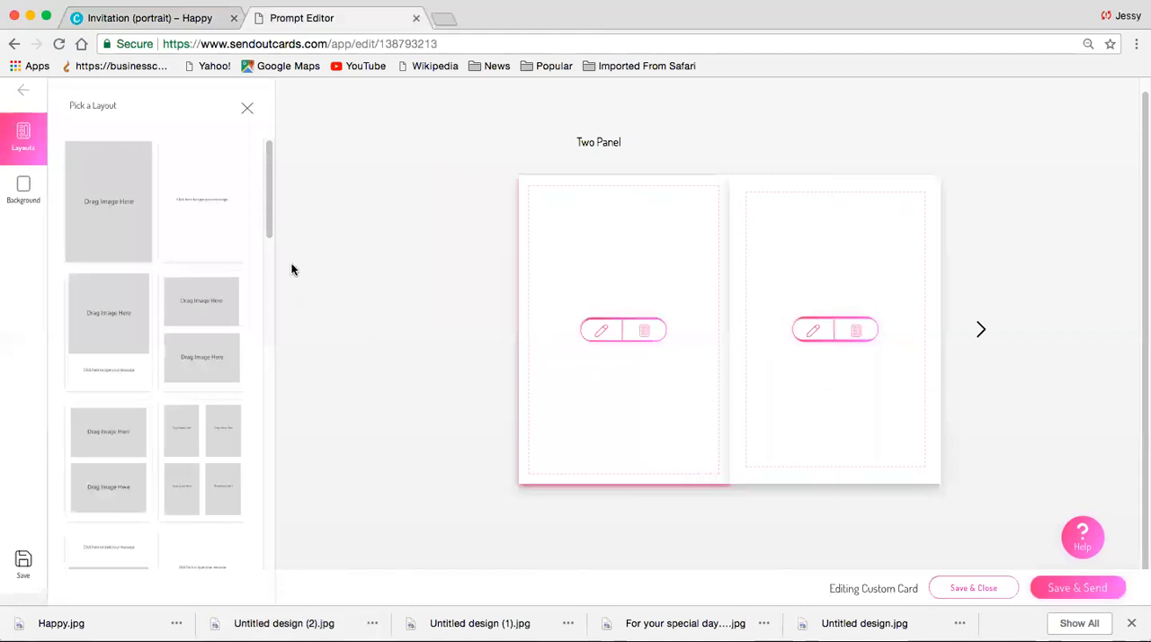
{"action": "left_click", "coordinate": [108, 227]}
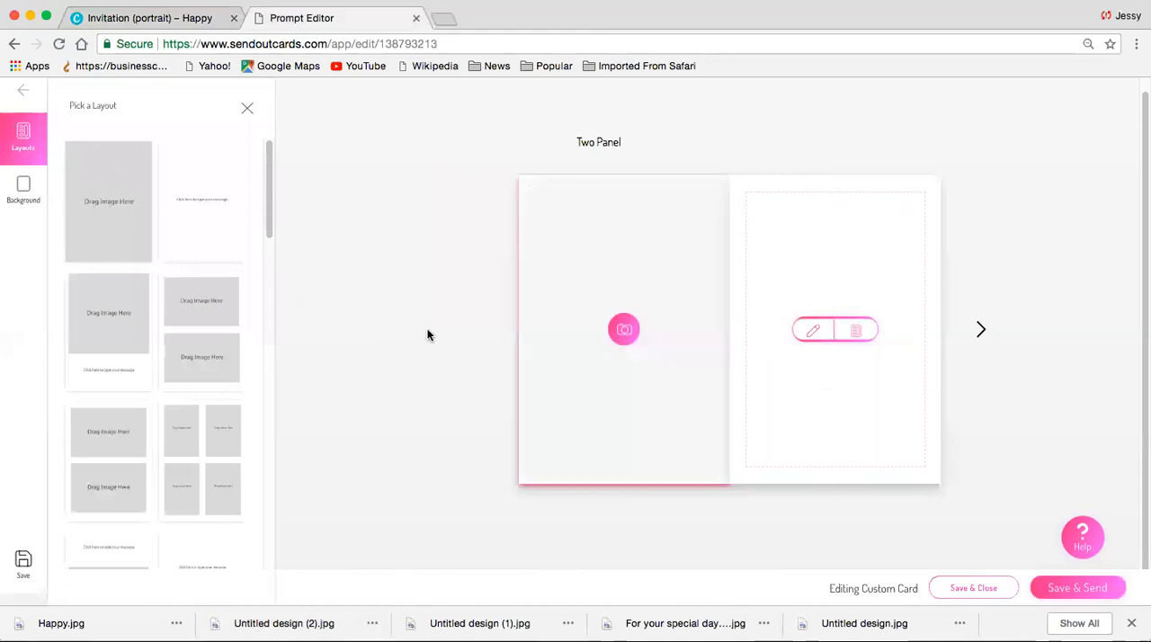
{"action": "left_click", "coordinate": [623, 327]}
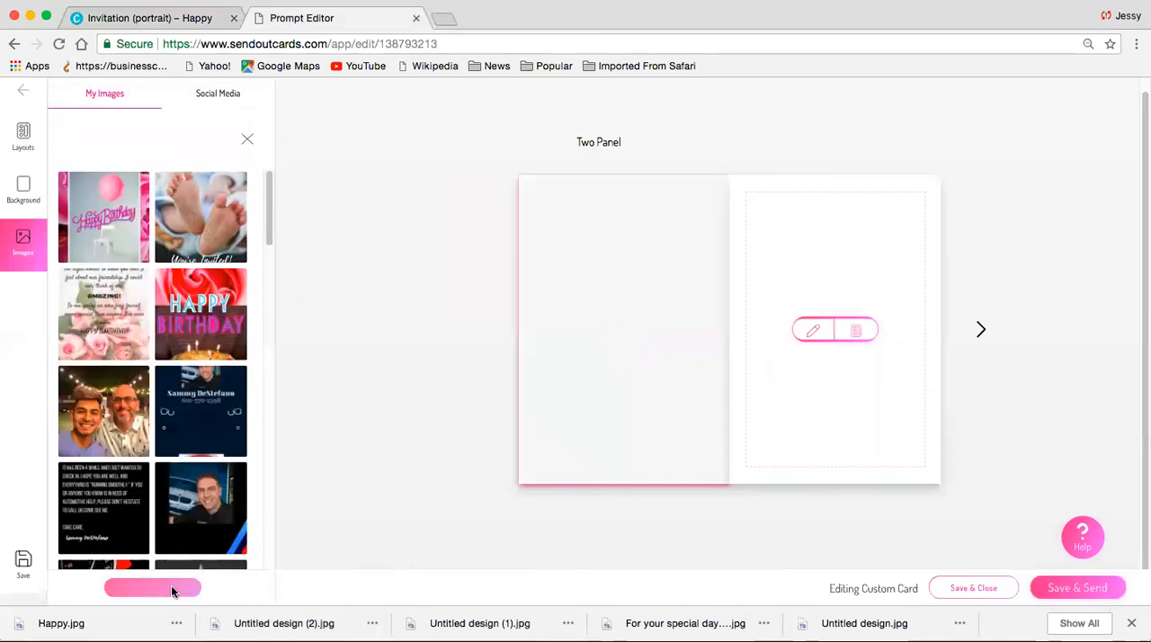
{"action": "left_click", "coordinate": [755, 101]}
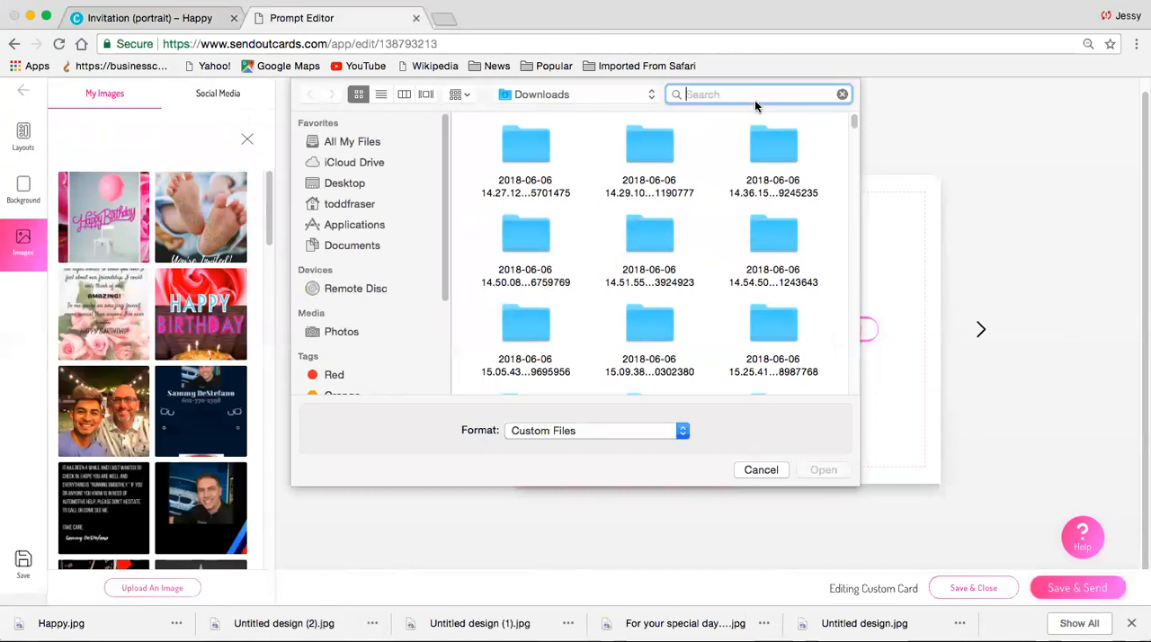
{"action": "type", "text": "unti"}
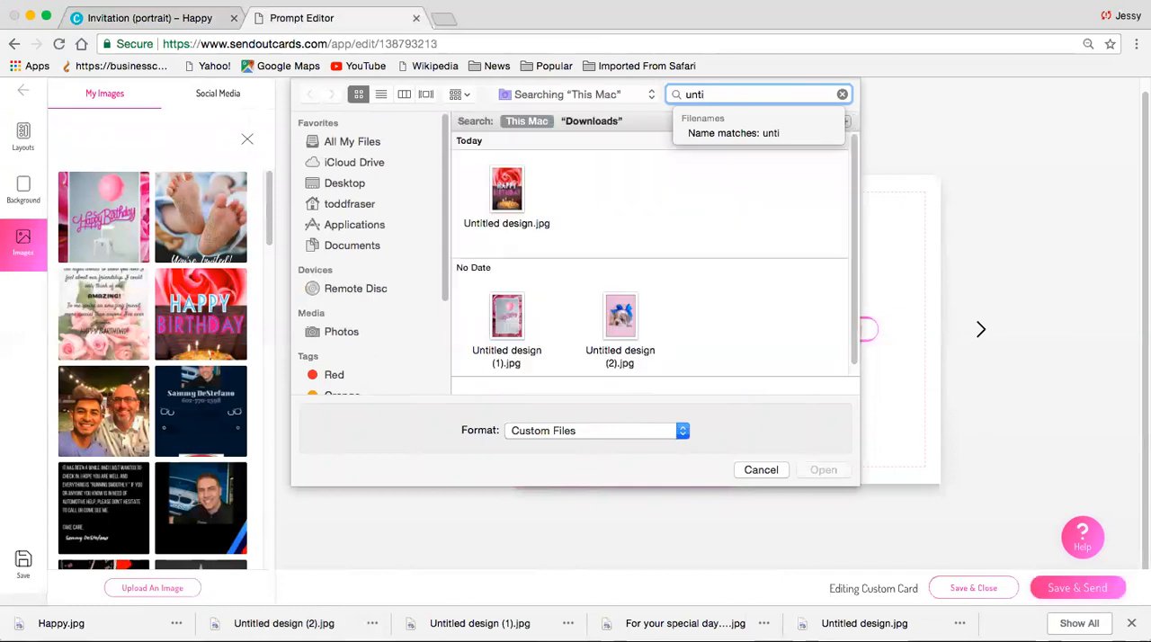
{"action": "left_click", "coordinate": [629, 320]}
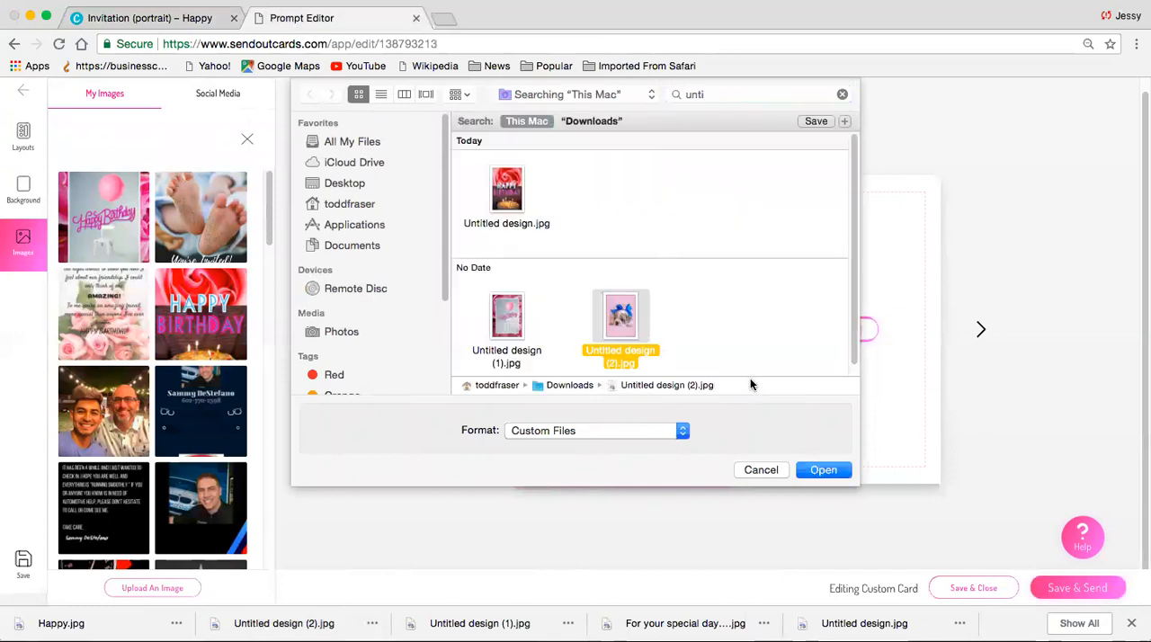
{"action": "left_click", "coordinate": [830, 470]}
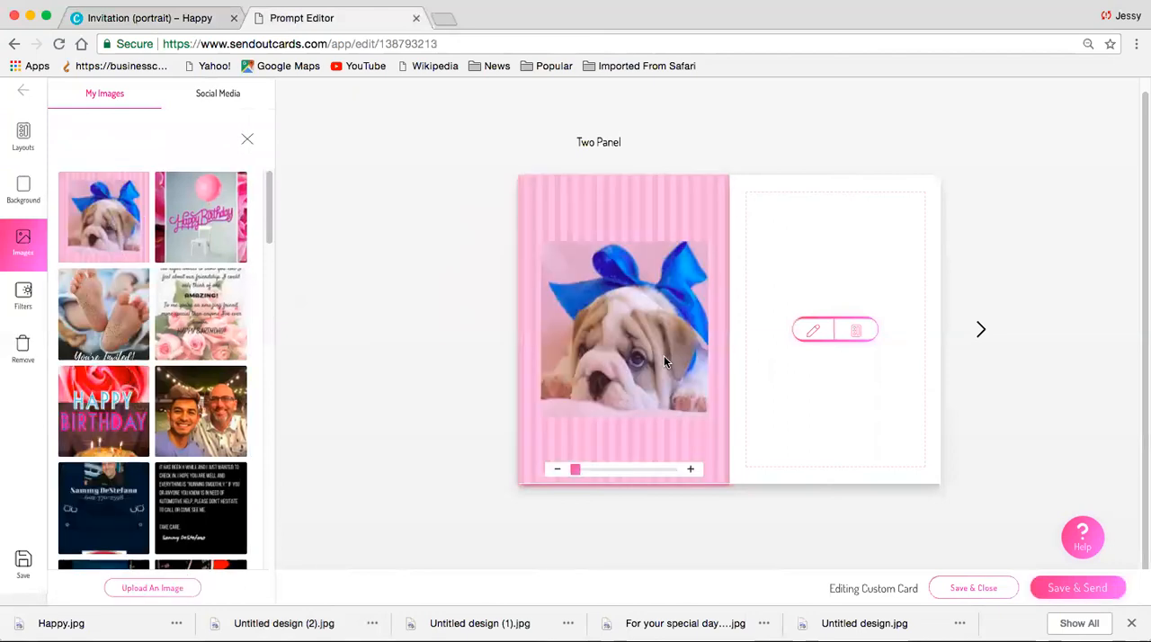
- Apply the single full-page image layout to the right inside panel and begin an image upload for it with the file search active
{"action": "left_click", "coordinate": [858, 332]}
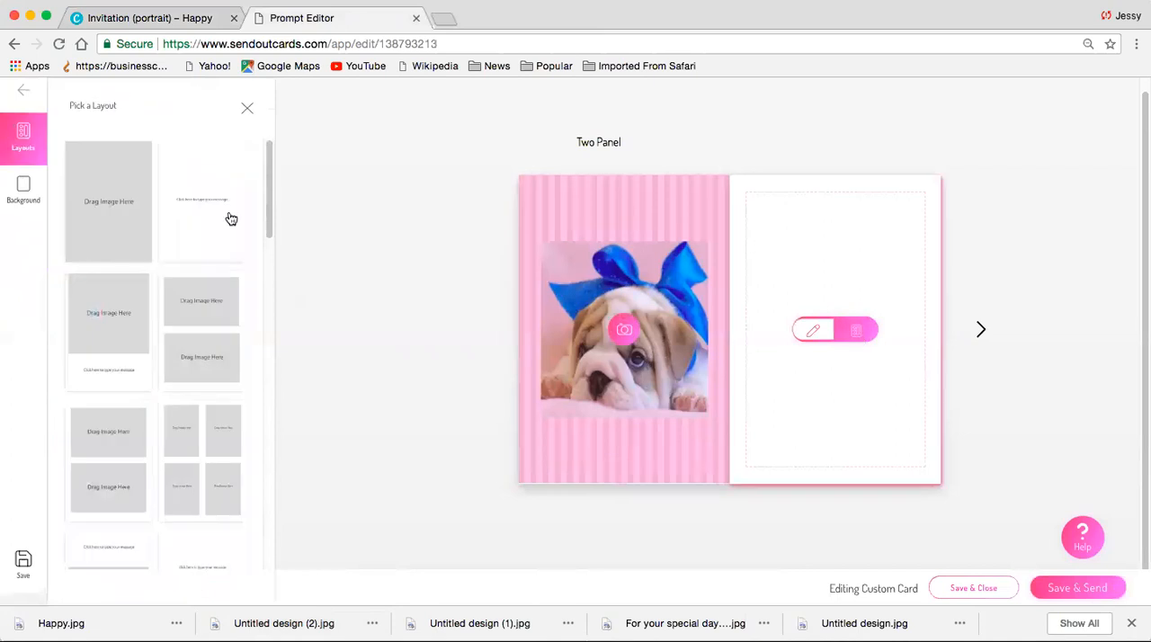
{"action": "left_click", "coordinate": [108, 194]}
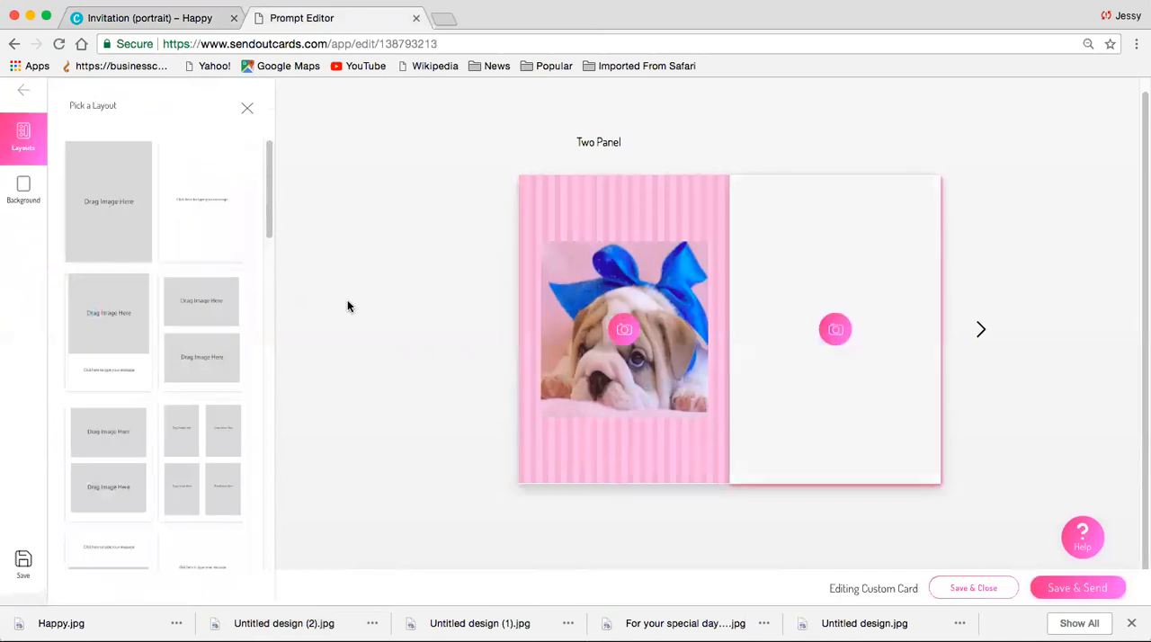
{"action": "left_click", "coordinate": [832, 329]}
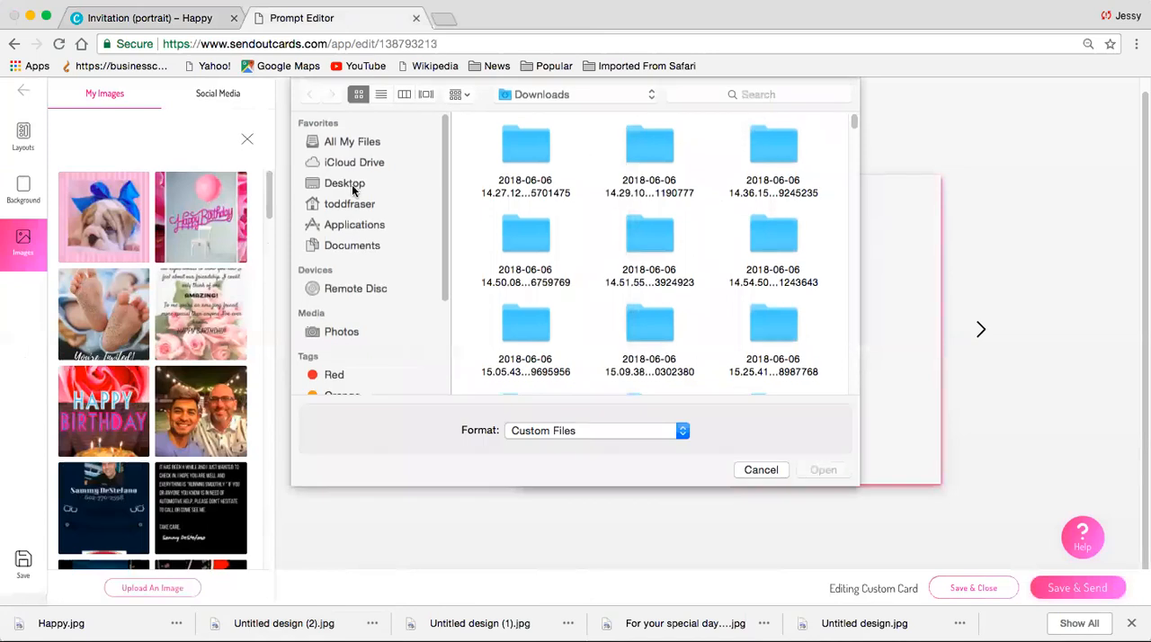
{"action": "left_click", "coordinate": [793, 96]}
{"action": "type", "text": "un"}
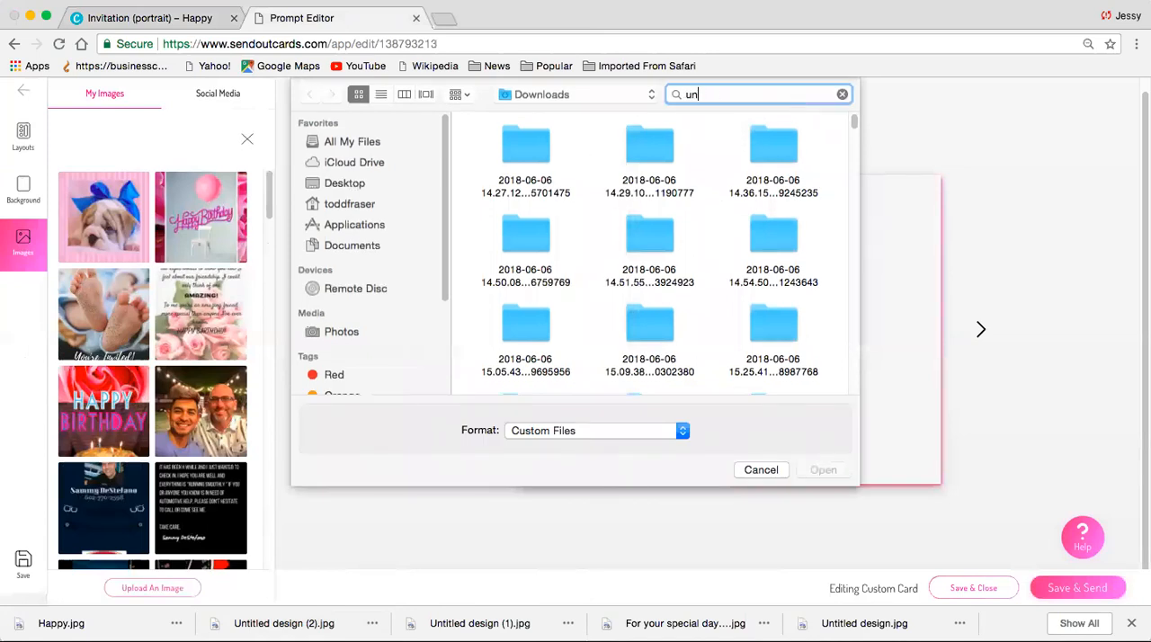
{"action": "type", "text": "ti"}
{"action": "key", "text": "BackSpace"}
{"action": "key", "text": "BackSpace"}
{"action": "key", "text": "BackSpace"}
{"action": "key", "text": "BackSpace"}
- Search the files for "happy" and fill the right inside panel with Happy.jpg
{"action": "type", "text": "happy"}
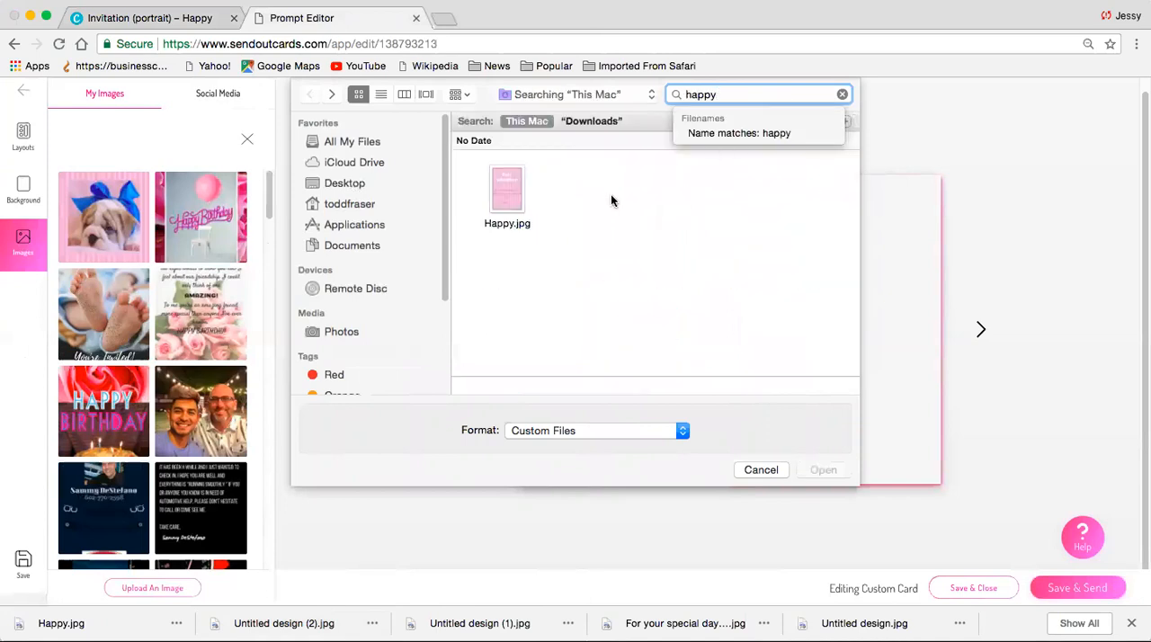
{"action": "left_click", "coordinate": [509, 185]}
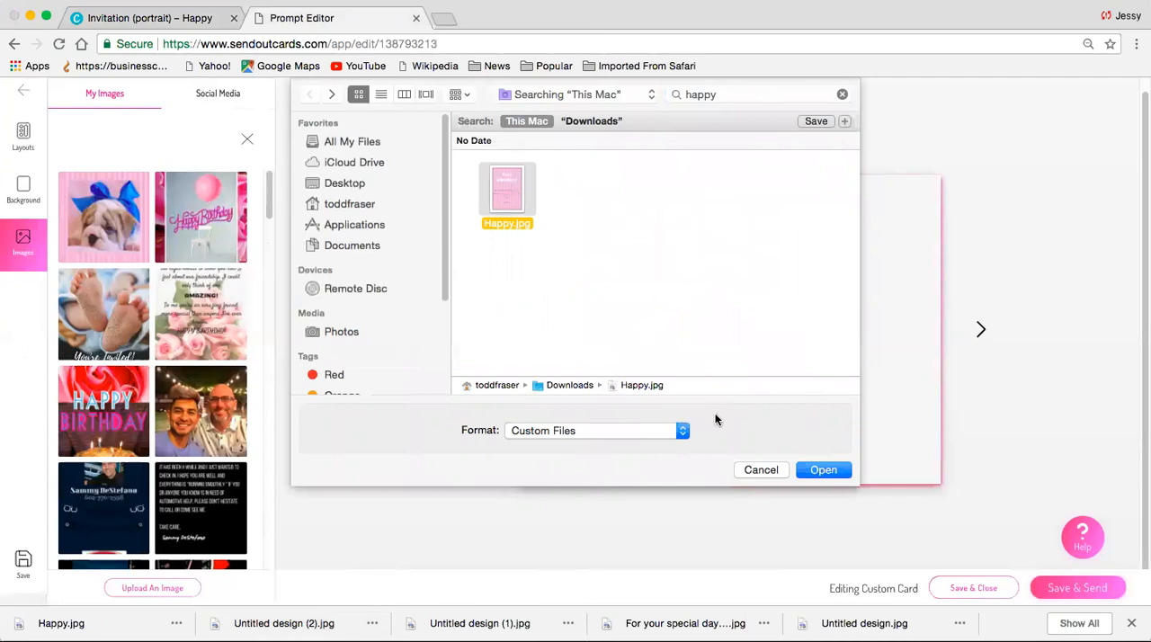
{"action": "left_click", "coordinate": [832, 472]}
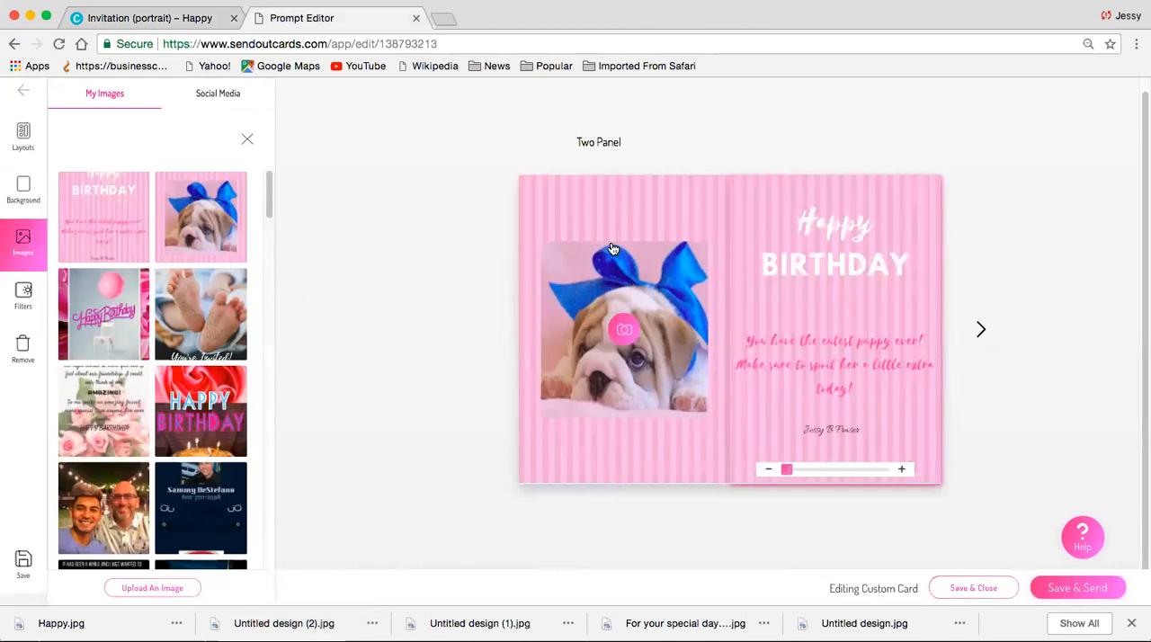
- Review the card's inside spread, back page and front cover
{"action": "left_click", "coordinate": [691, 458]}
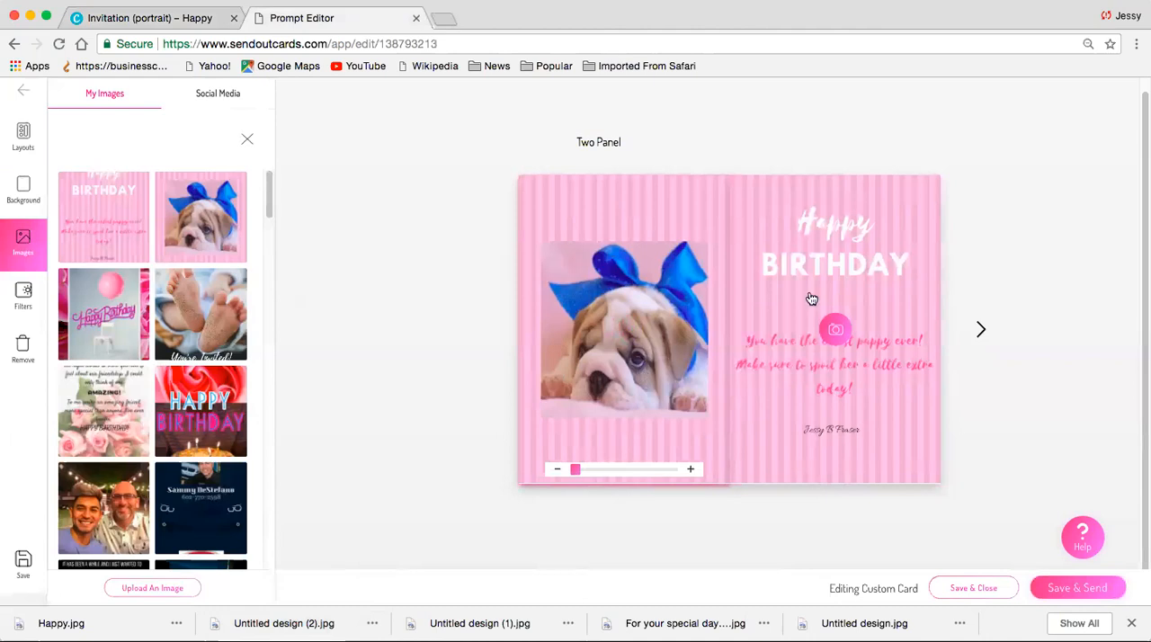
{"action": "left_click", "coordinate": [981, 331]}
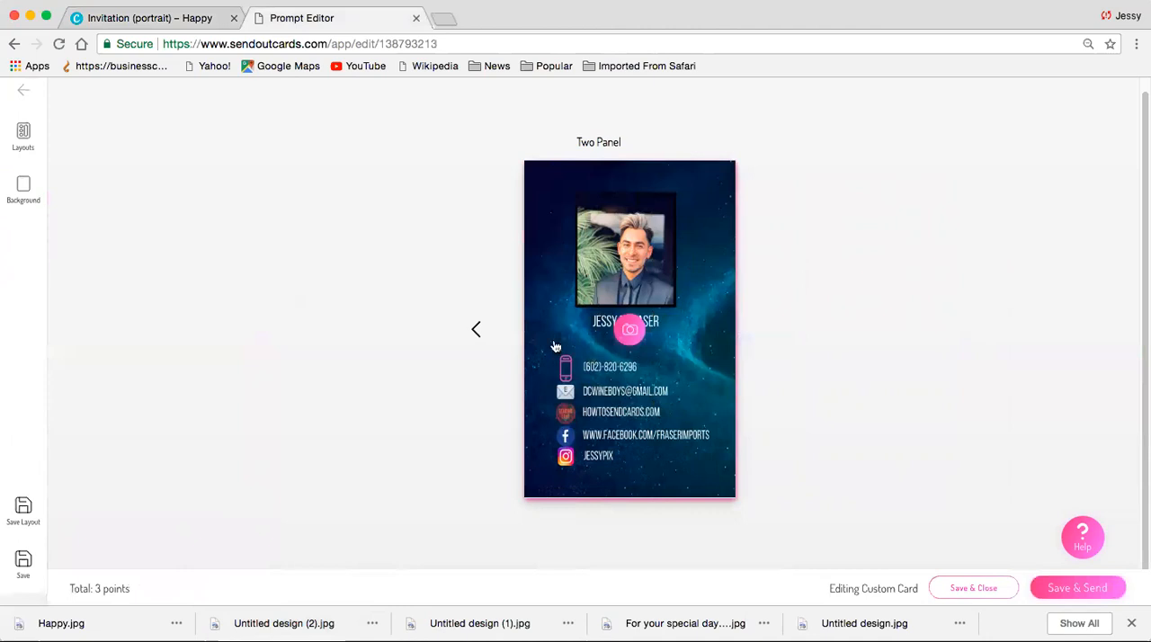
{"action": "left_click", "coordinate": [474, 329]}
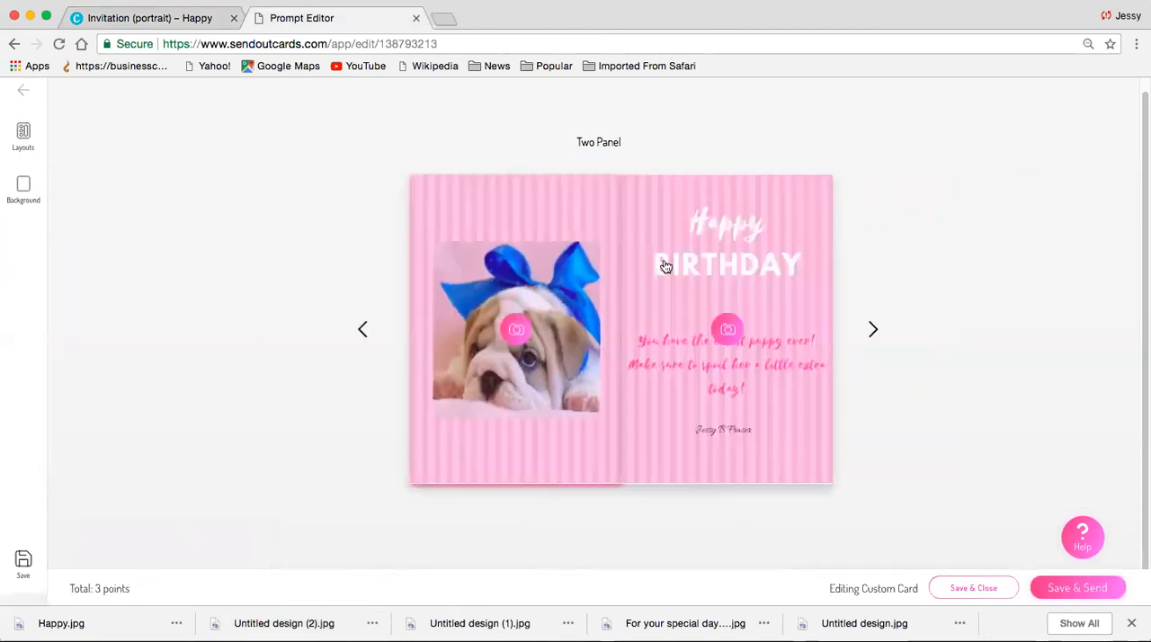
{"action": "left_click", "coordinate": [874, 332]}
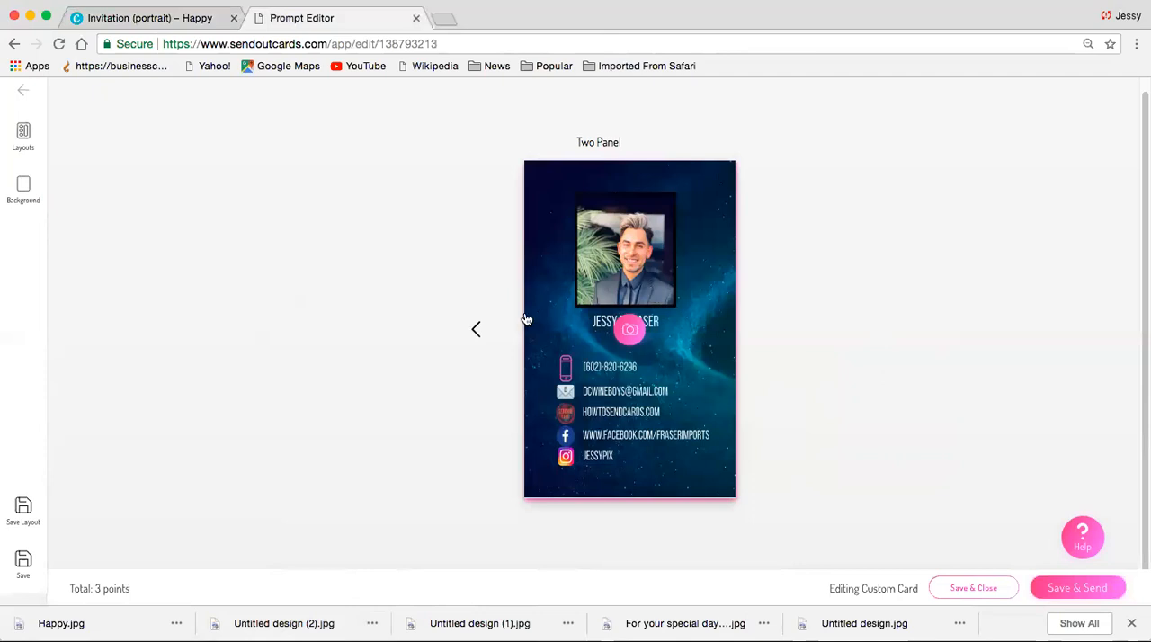
{"action": "left_click", "coordinate": [475, 329]}
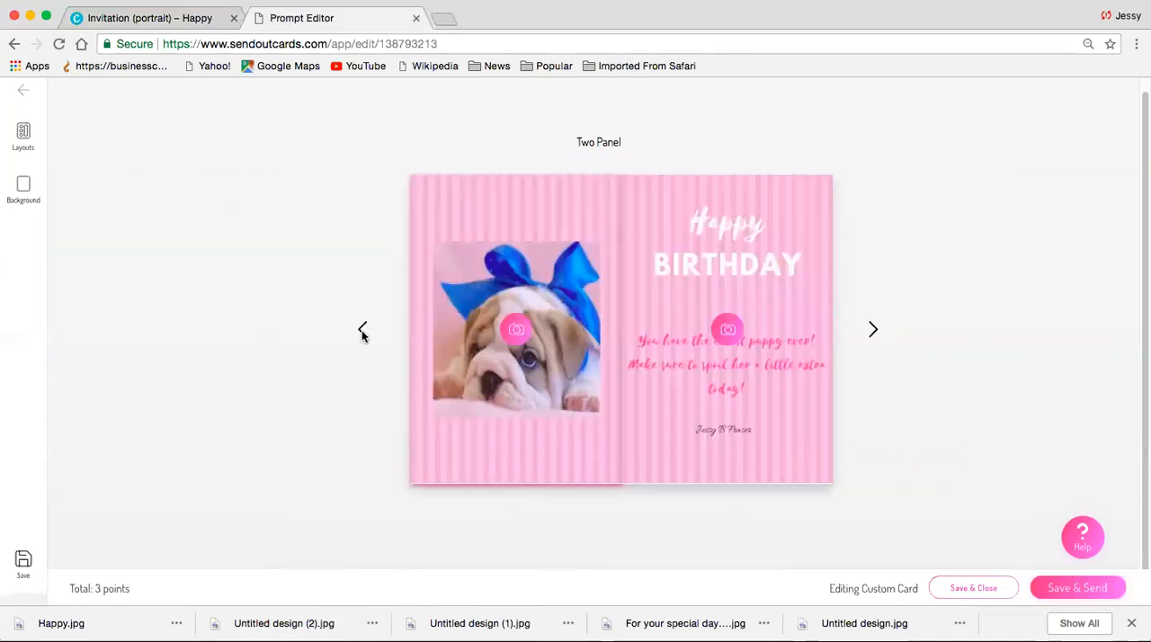
{"action": "left_click", "coordinate": [362, 331]}
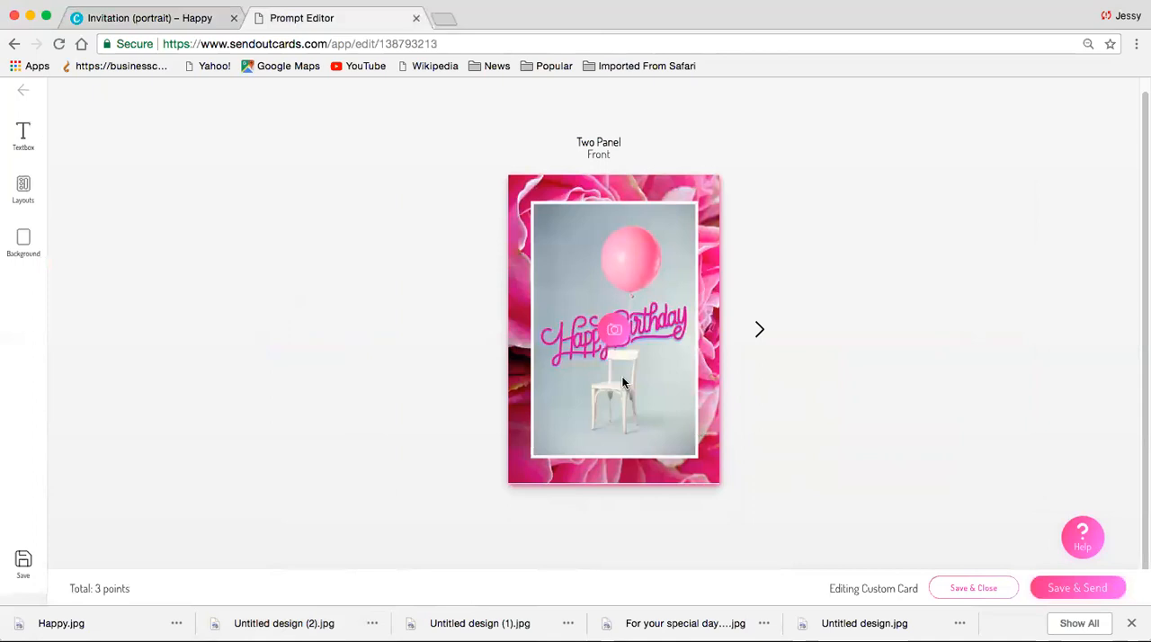
{"action": "left_click", "coordinate": [759, 330]}
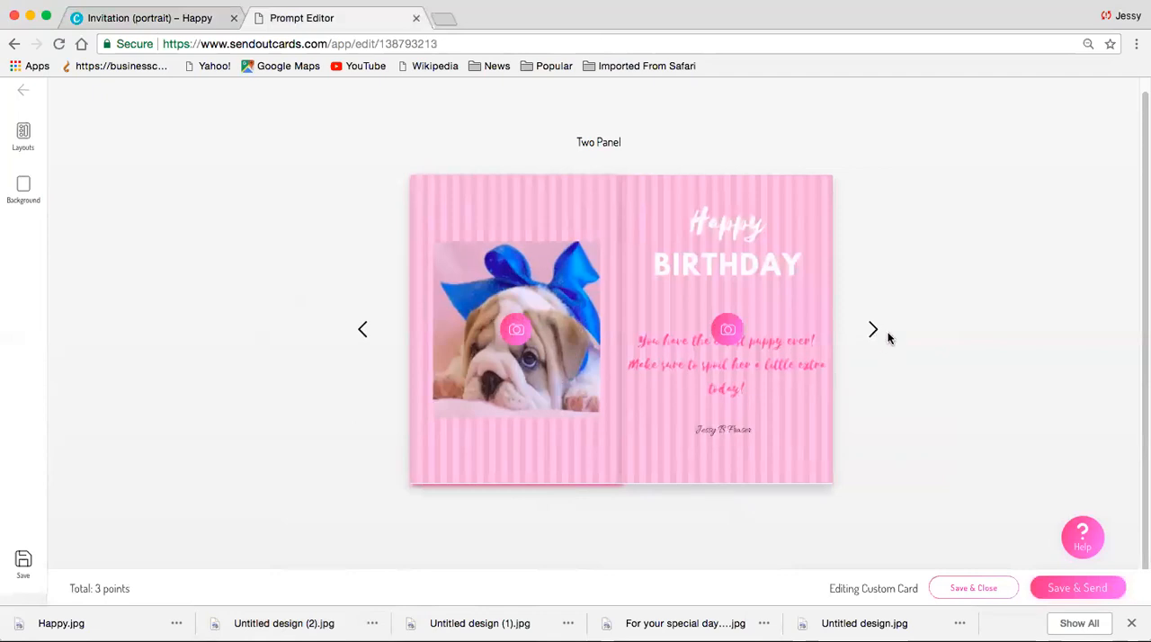
{"action": "left_click", "coordinate": [873, 331]}
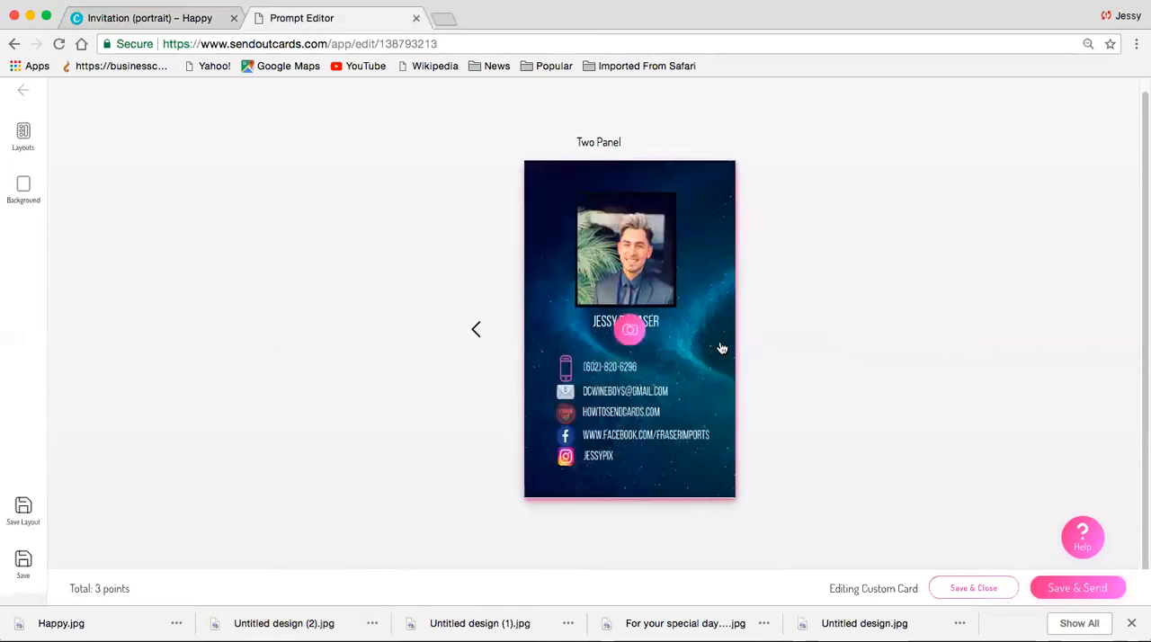
- Save the custom card and proceed to its send order, showing the card details and gift section
{"action": "left_click", "coordinate": [1060, 589]}
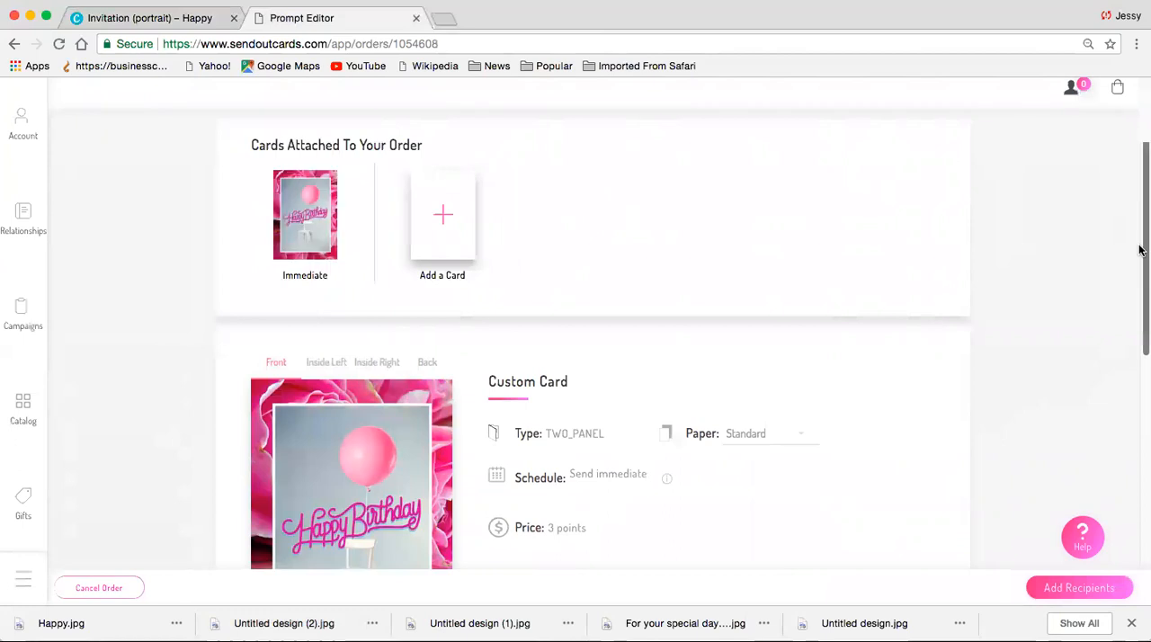
{"action": "scroll", "coordinate": [1139, 250], "scroll_direction": "down", "scroll_amount": 5}
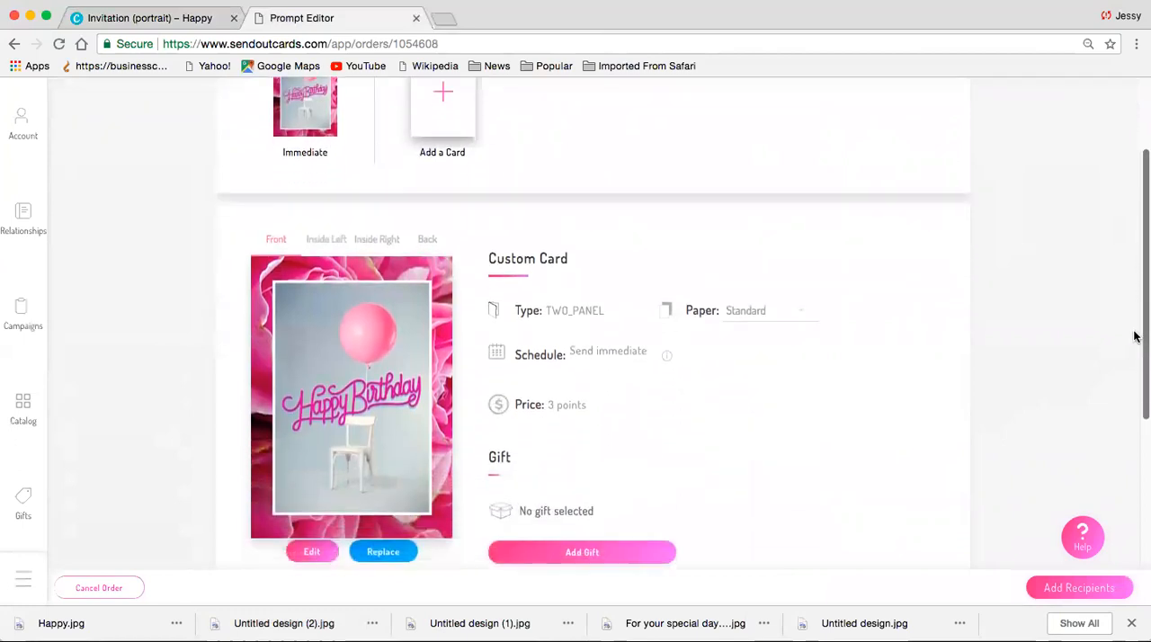
{"action": "scroll", "coordinate": [1132, 344], "scroll_direction": "down", "scroll_amount": 2}
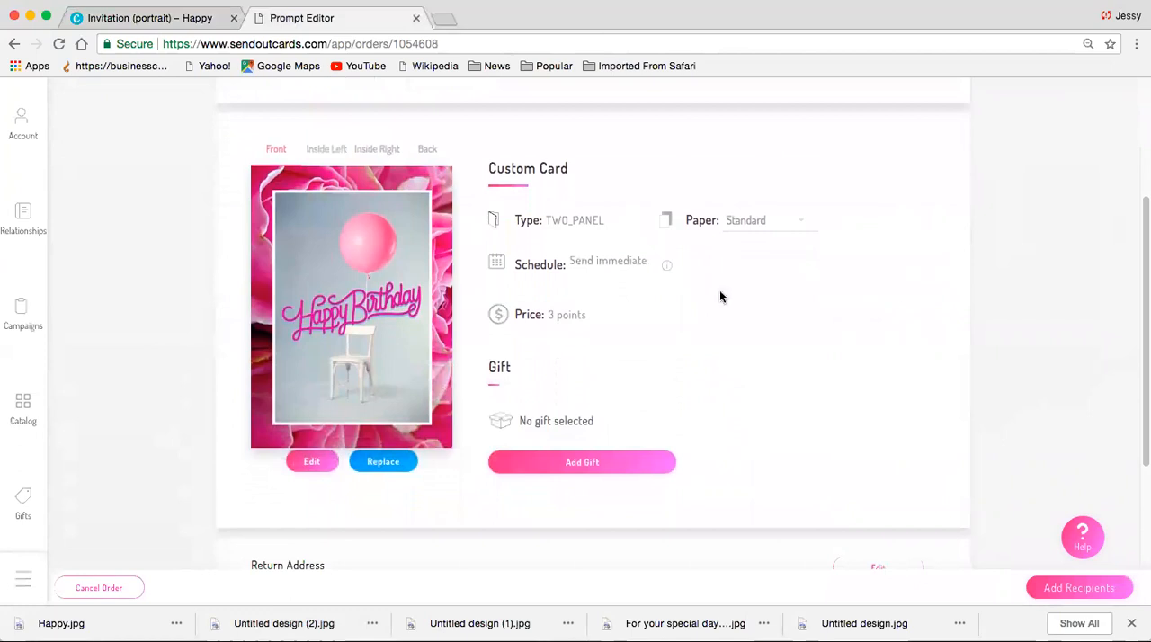
- Search the gift store for "dog" and add the Dog Token gift to the card order
{"action": "left_click", "coordinate": [600, 465]}
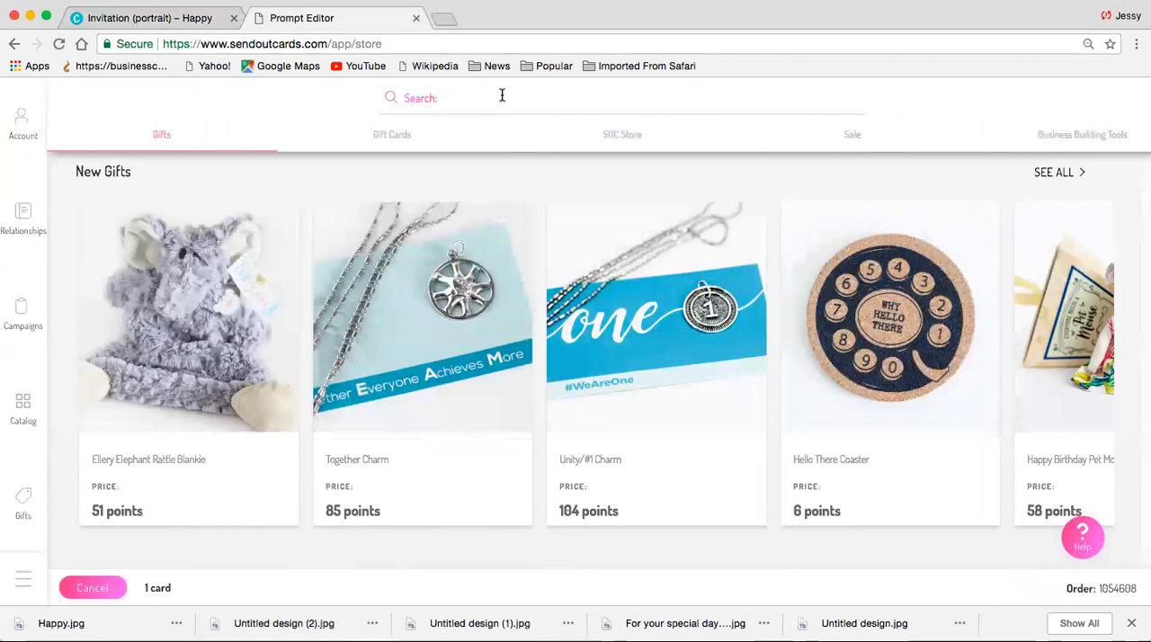
{"action": "key", "text": "Return"}
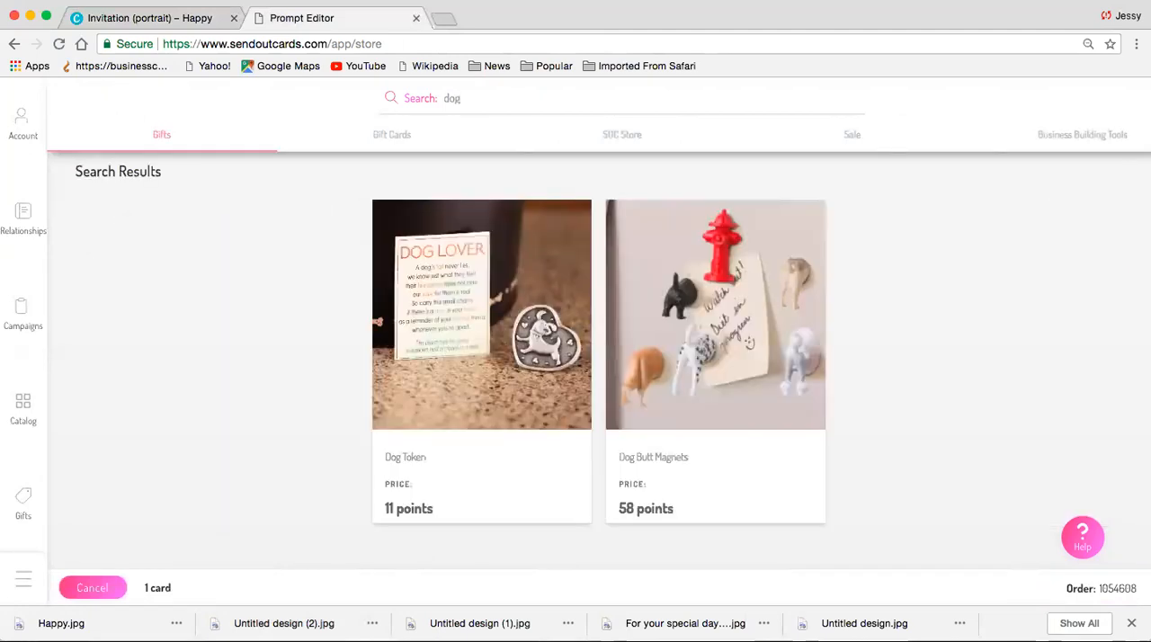
{"action": "mouse_move", "coordinate": [529, 365]}
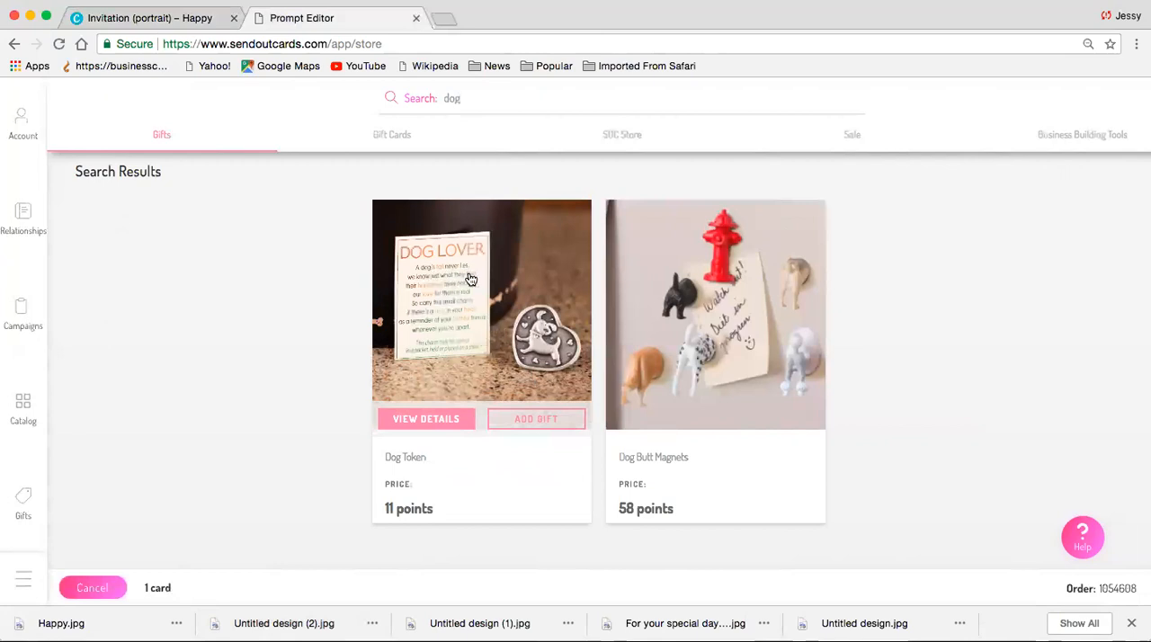
{"action": "left_click", "coordinate": [503, 337]}
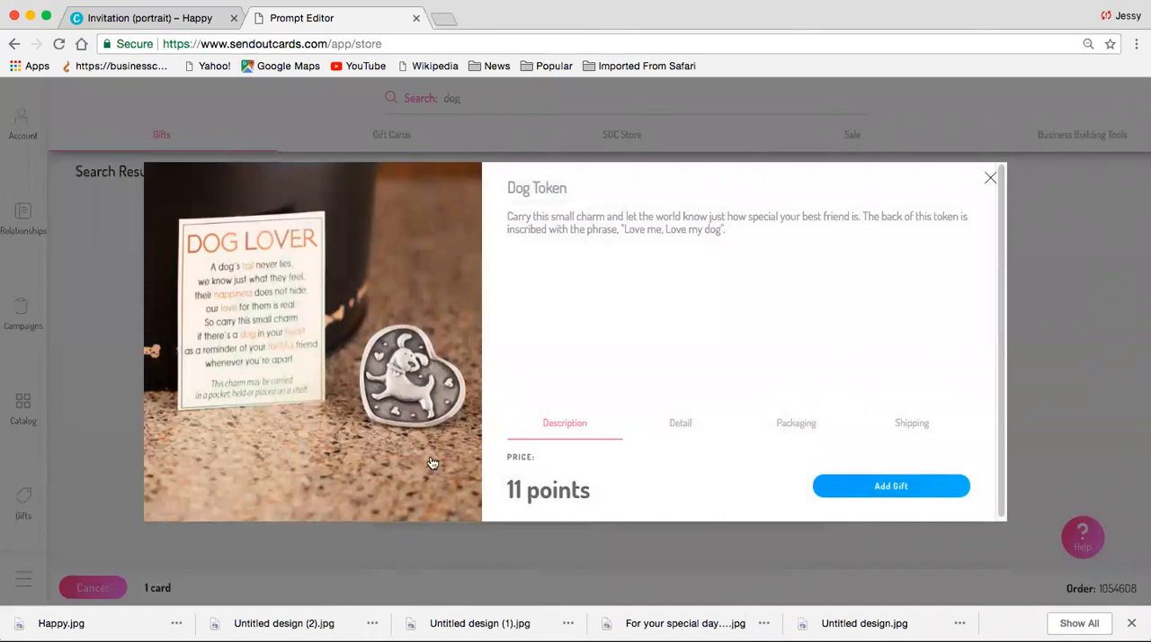
{"action": "left_click", "coordinate": [885, 495]}
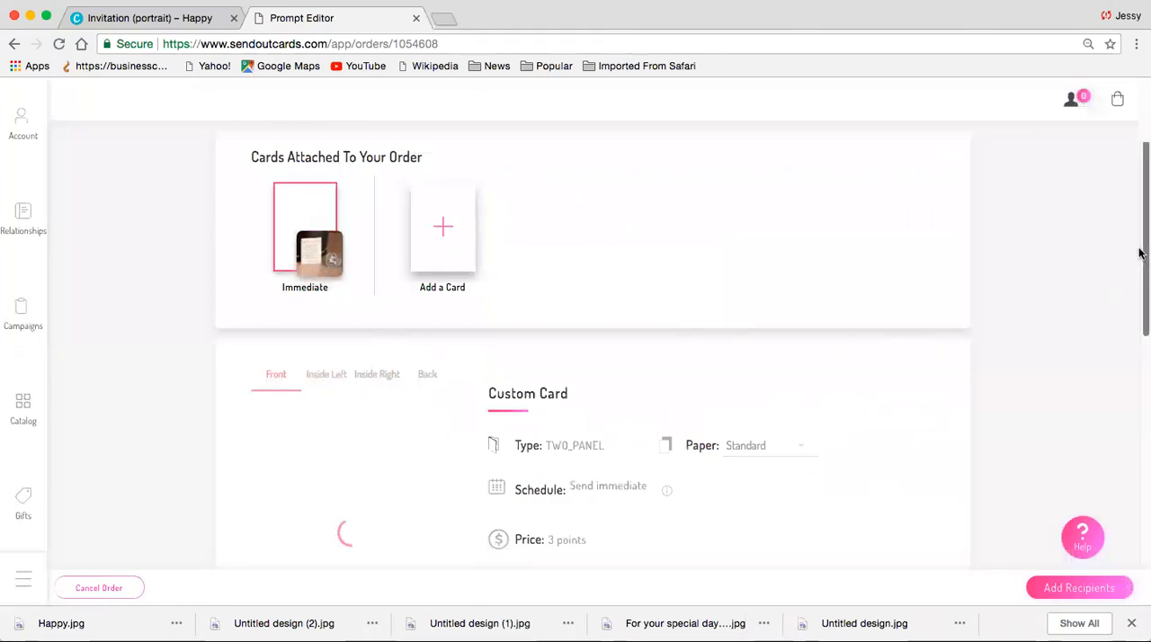
- Search the contacts by the recipient's name and add the matching contact as the order's recipient
{"action": "left_click_drag", "start_coordinate": [1141, 242], "coordinate": [1131, 436]}
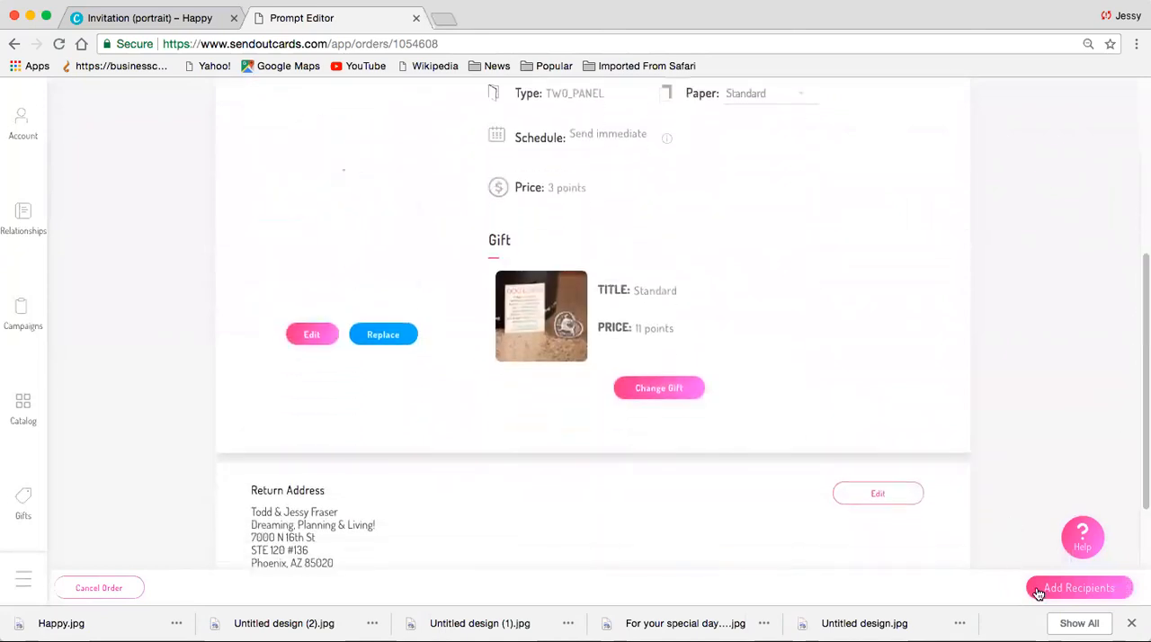
{"action": "left_click", "coordinate": [1047, 590]}
{"action": "left_click", "coordinate": [381, 168]}
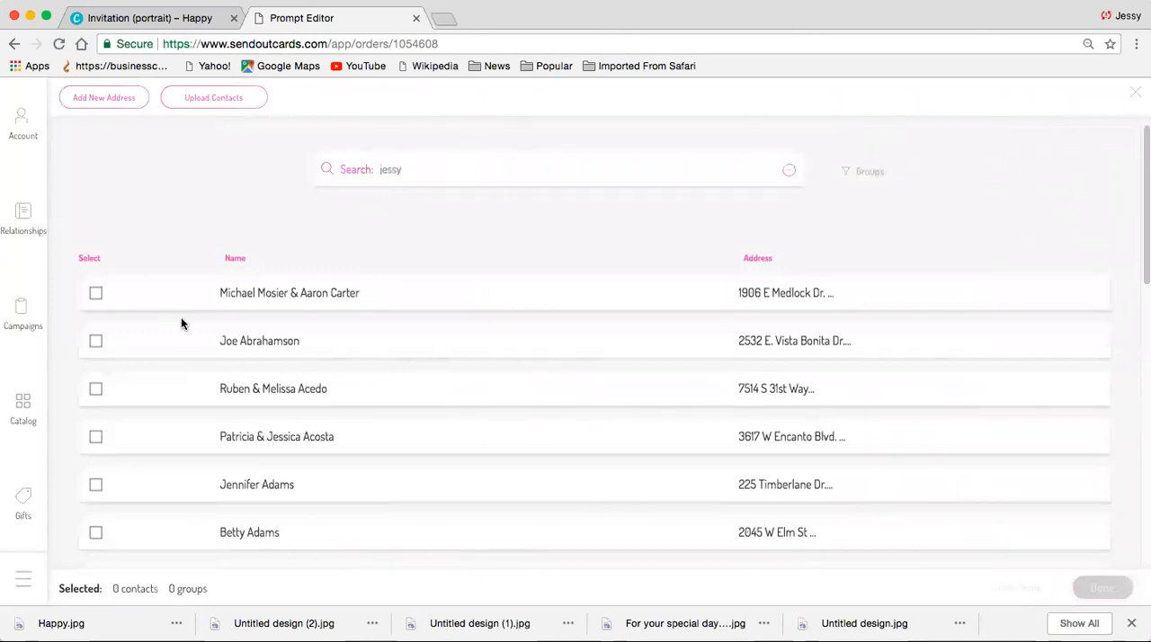
{"action": "left_click", "coordinate": [95, 341]}
{"action": "left_click", "coordinate": [1100, 587]}
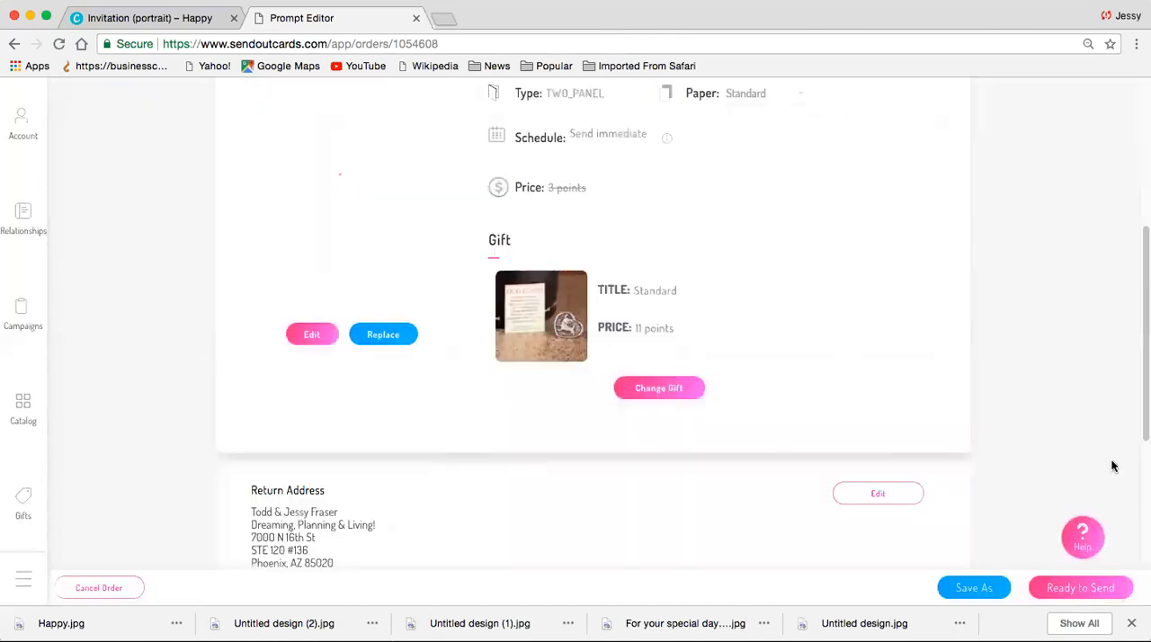
- Open the order's checkout, close it without sending, and remove the Dog Token gift from the card
{"action": "scroll", "coordinate": [1140, 292], "scroll_direction": "up", "scroll_amount": 5}
{"action": "scroll", "coordinate": [1140, 362], "scroll_direction": "down", "scroll_amount": 8}
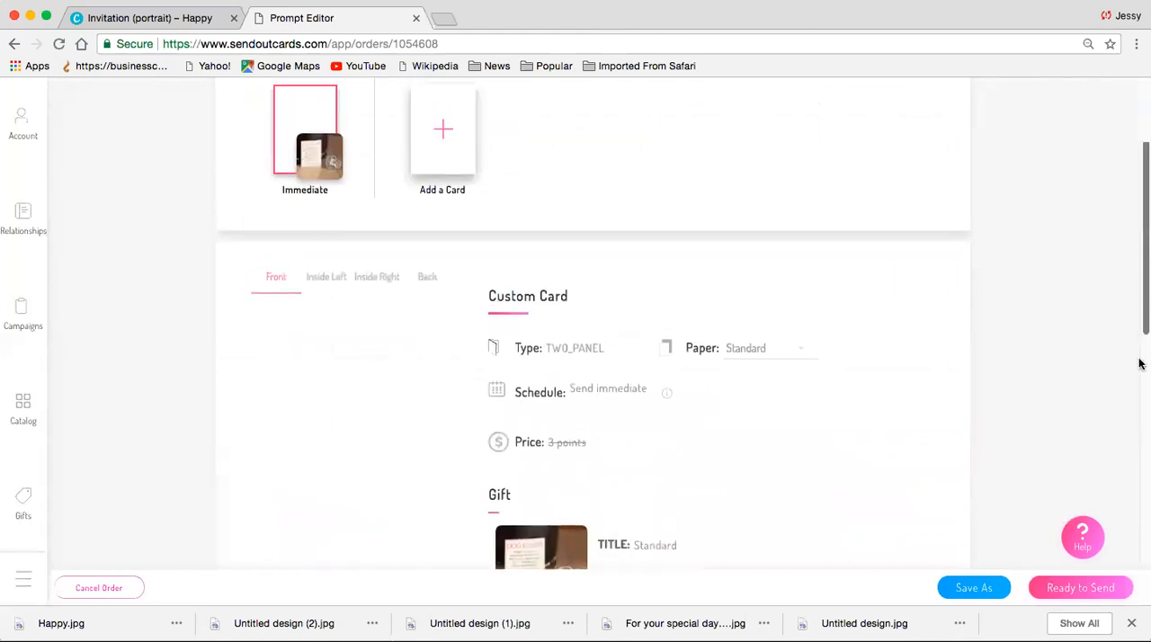
{"action": "left_click", "coordinate": [1051, 590]}
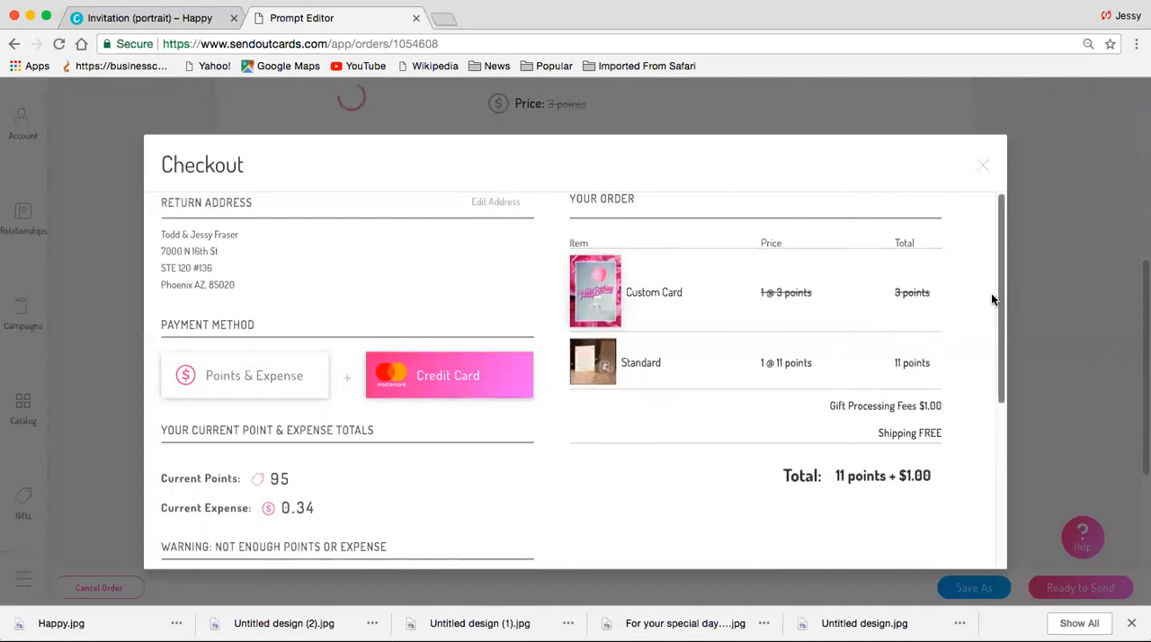
{"action": "left_click", "coordinate": [984, 168]}
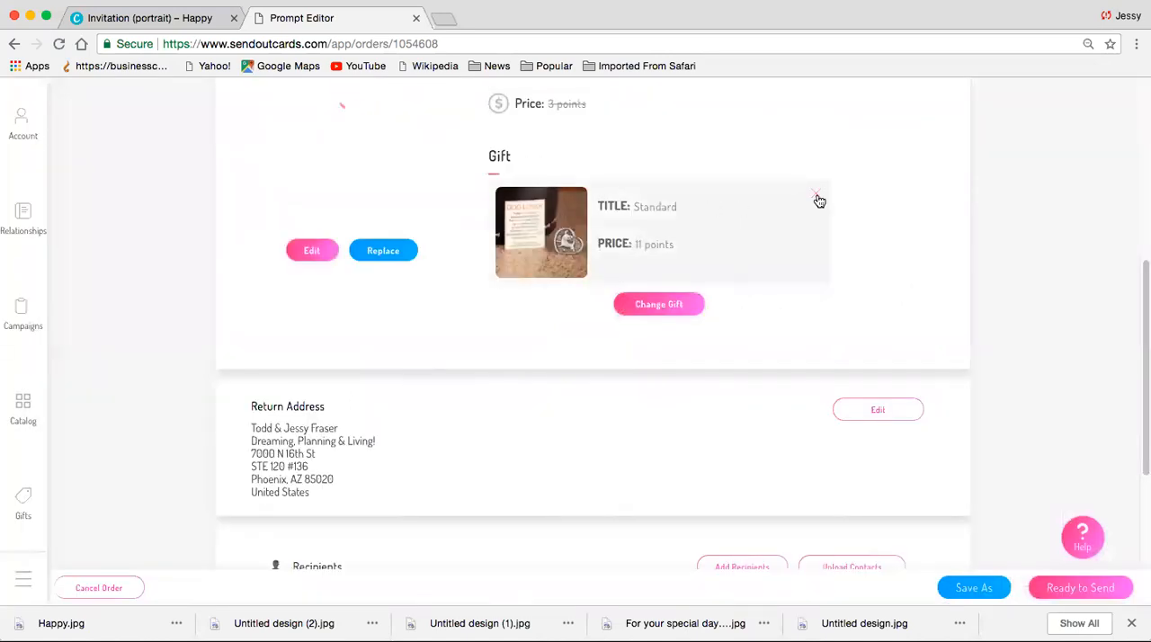
{"action": "left_click", "coordinate": [817, 196]}
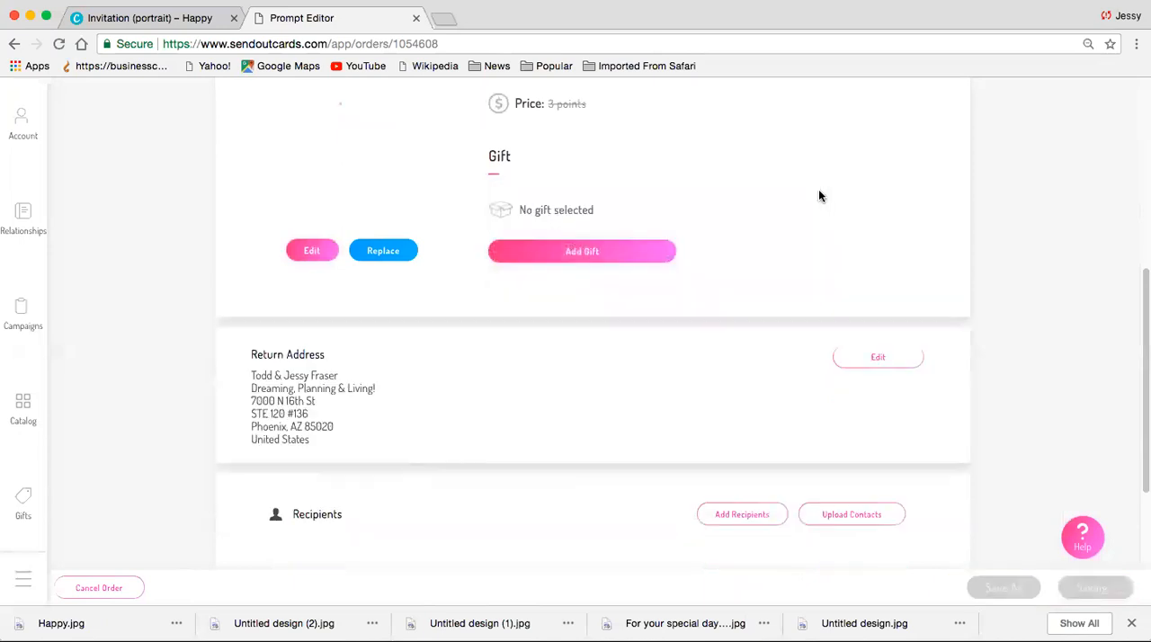
- Check out the order with only the custom card, send it, and dismiss the confirmation
{"action": "left_click", "coordinate": [1049, 589]}
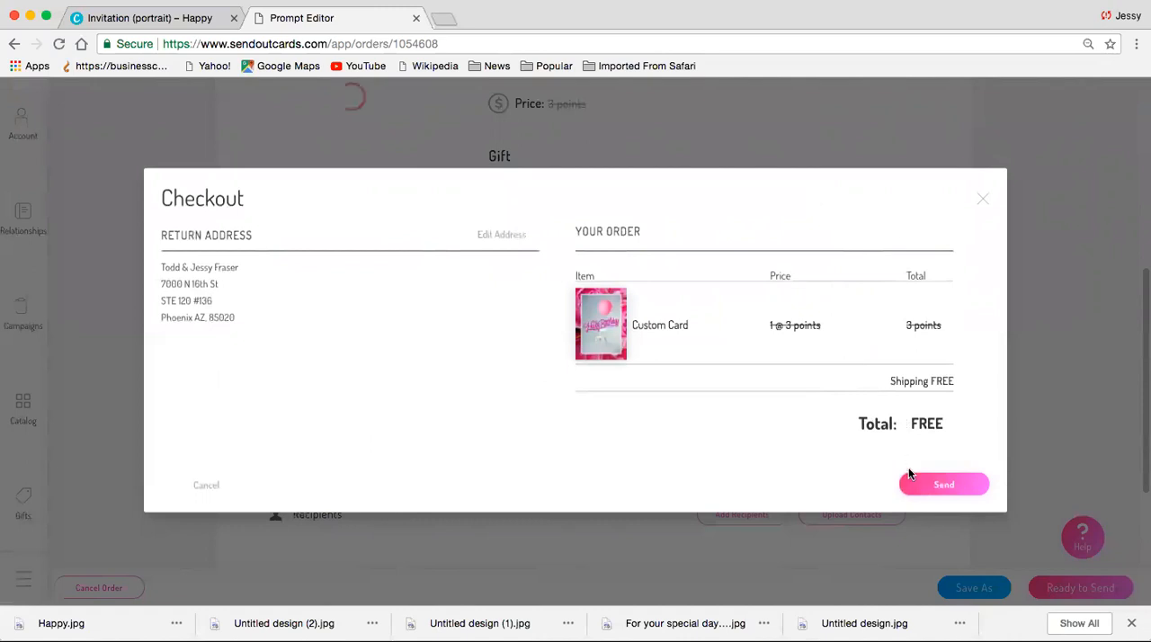
{"action": "left_click", "coordinate": [935, 486]}
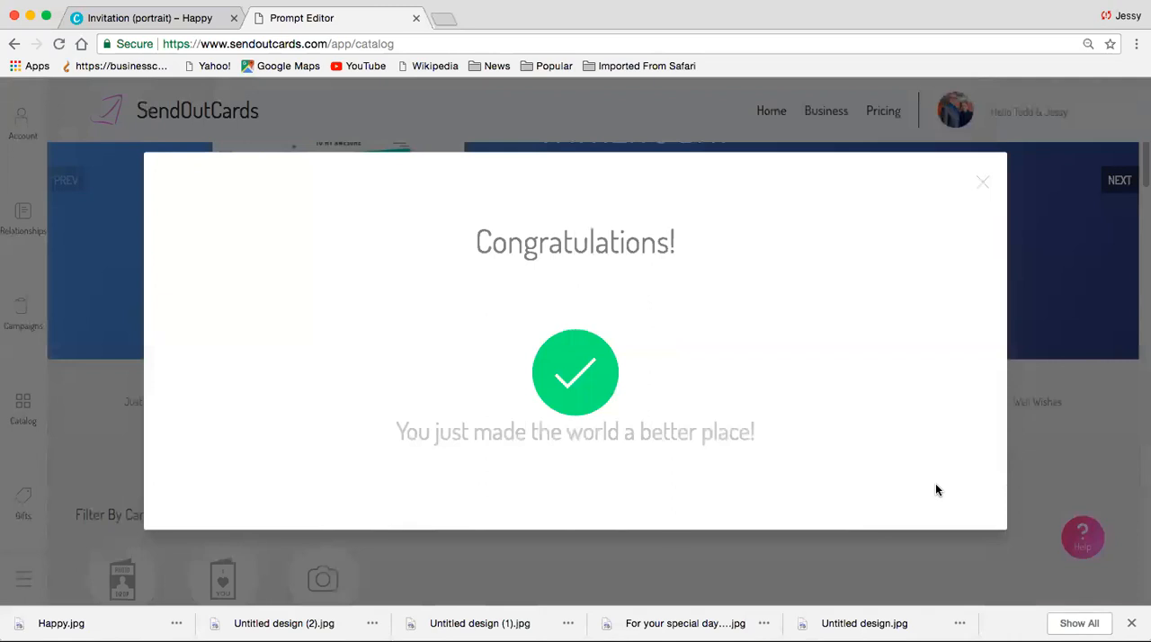
{"action": "left_click", "coordinate": [981, 184]}
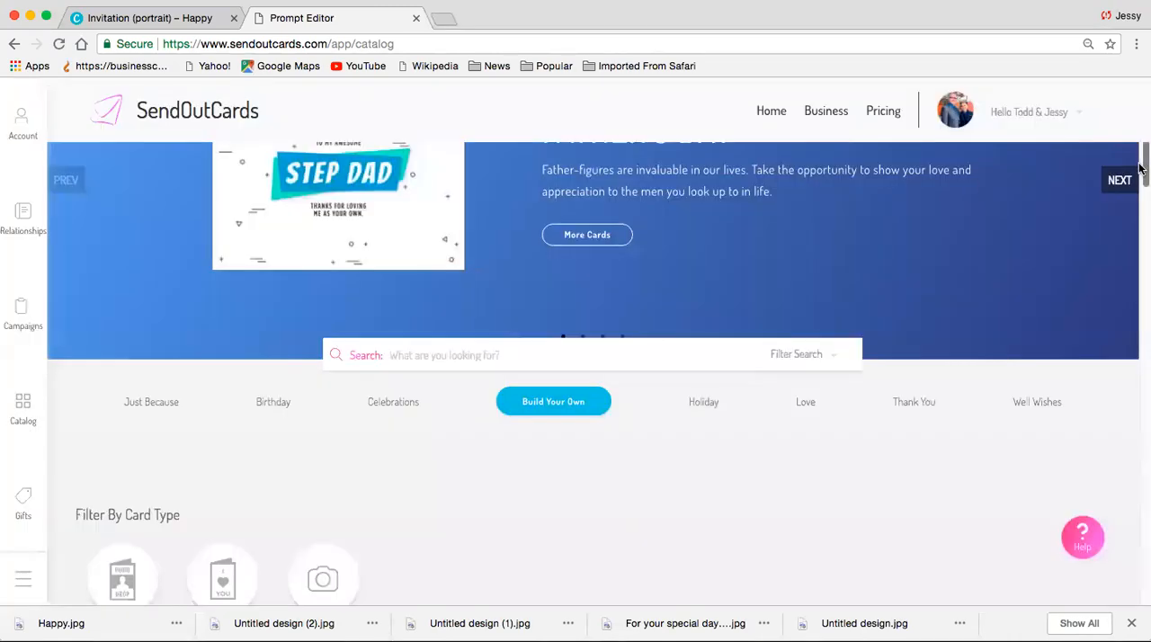
- Switch to the Happy invitation design in Canva and dismiss its download message
{"action": "left_click_drag", "start_coordinate": [1140, 183], "coordinate": [1140, 220]}
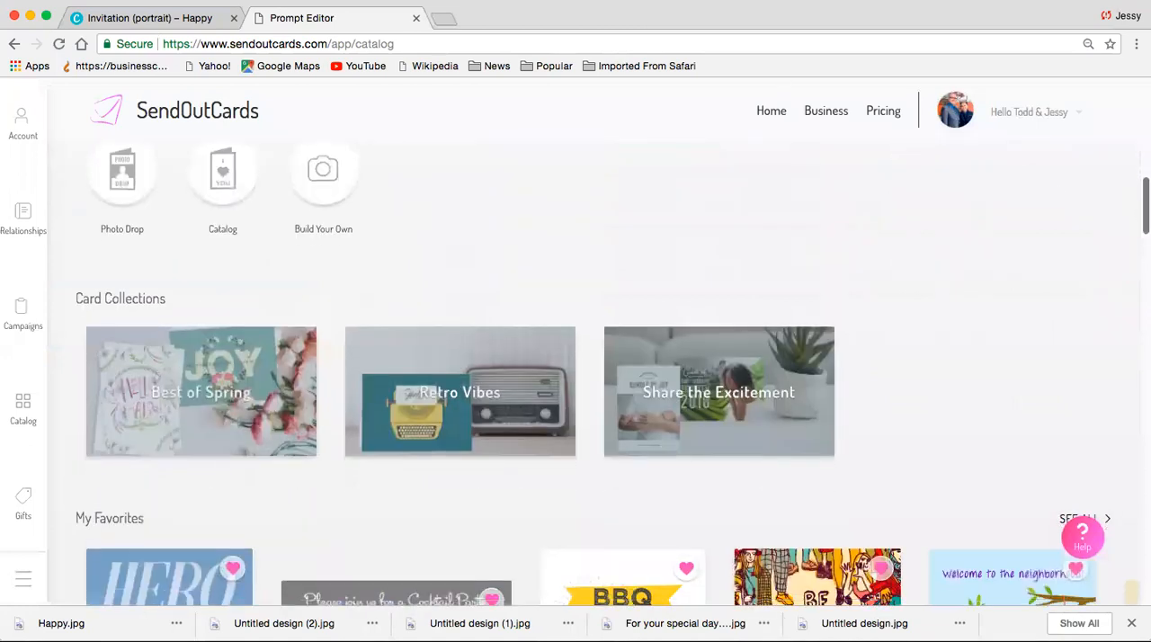
{"action": "left_click", "coordinate": [192, 20]}
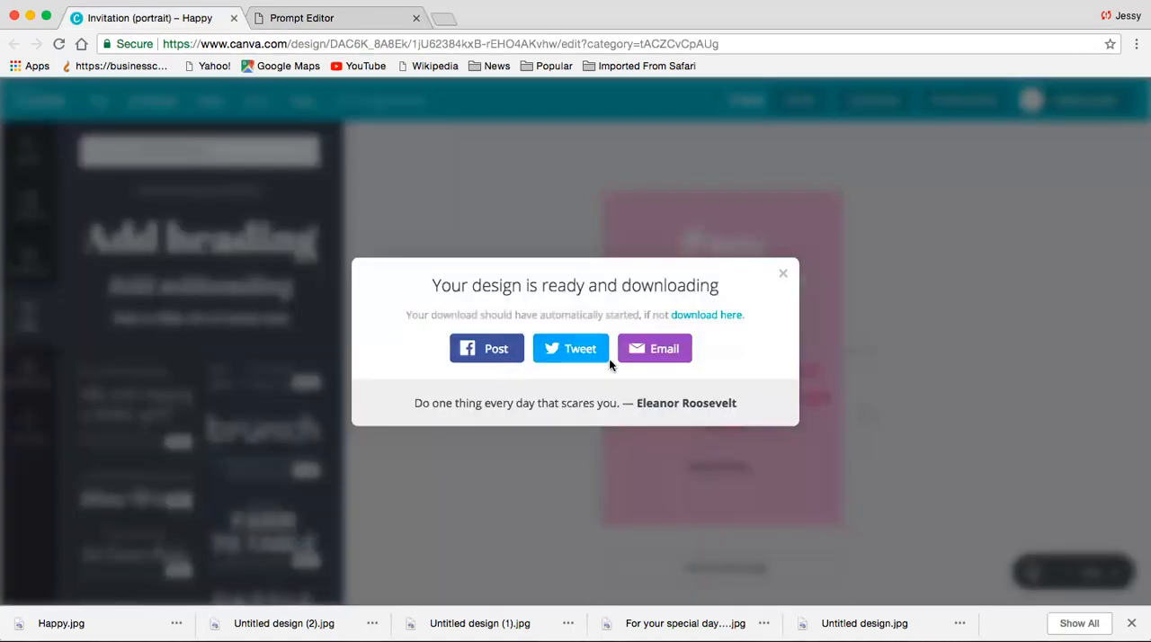
{"action": "left_click", "coordinate": [787, 272]}
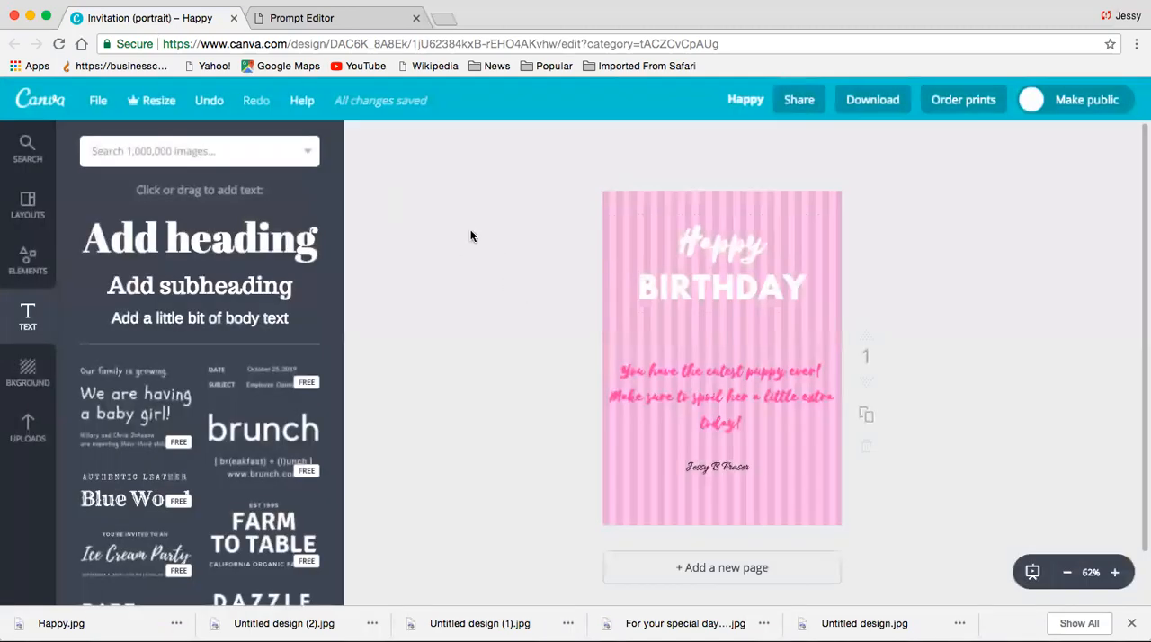